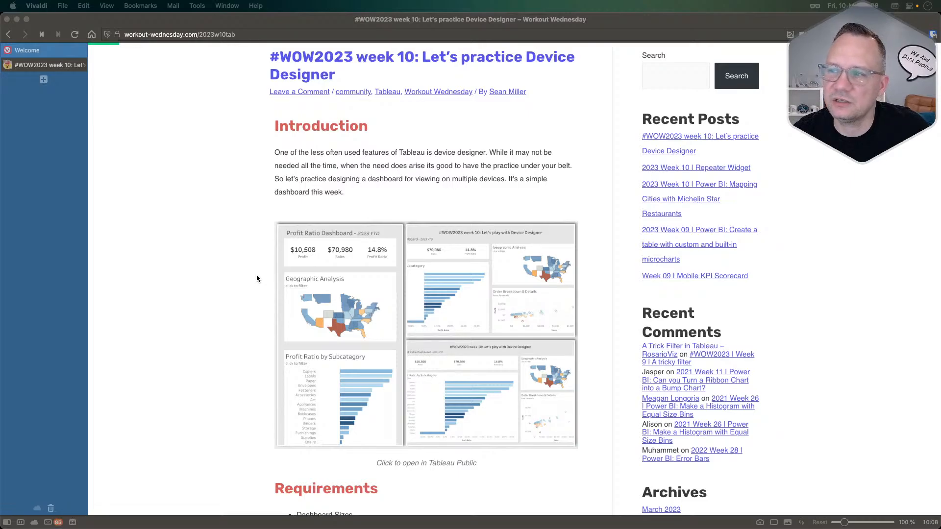
Review the Workout Wednesday 2023 week 10 challenge page: introduction, dashboard previews and the list of requirements
scroll(257, 278, down, 3)
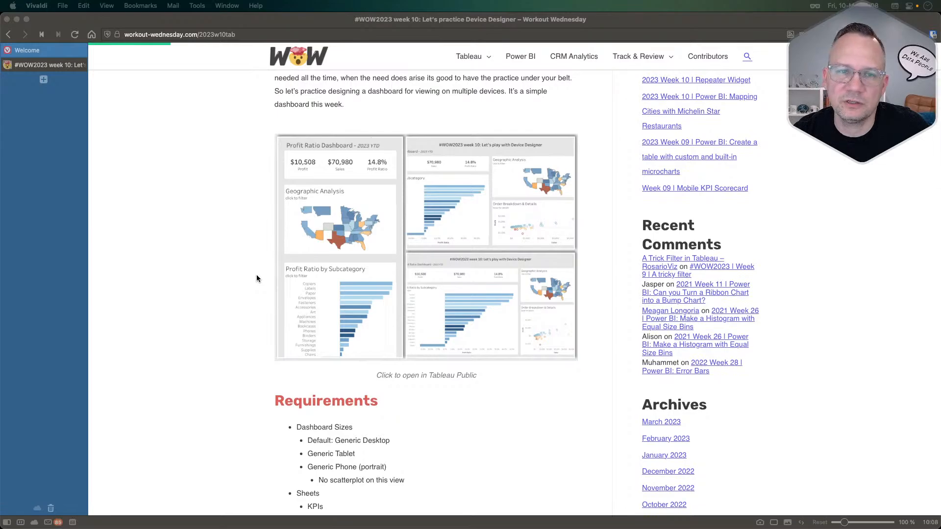
scroll(257, 279, up, 2)
scroll(257, 278, down, 4)
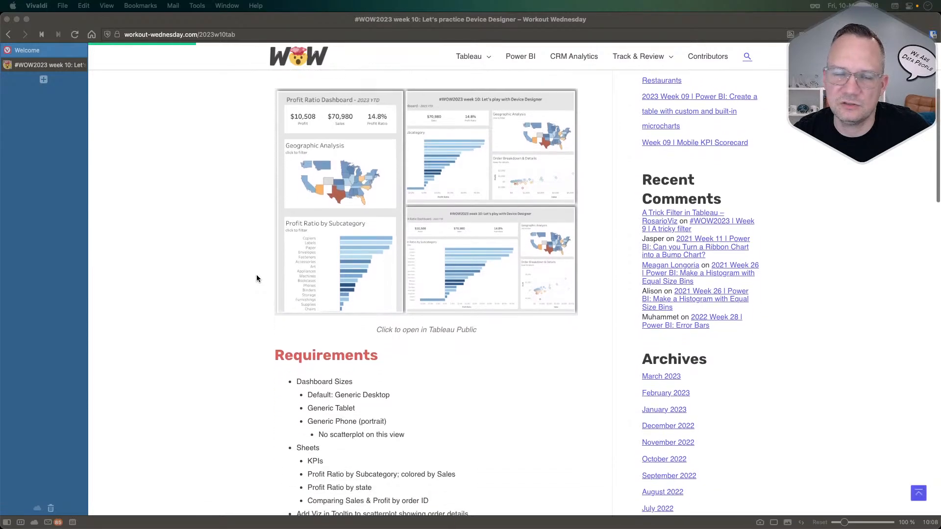
scroll(247, 354, down, 3)
scroll(246, 354, up, 6)
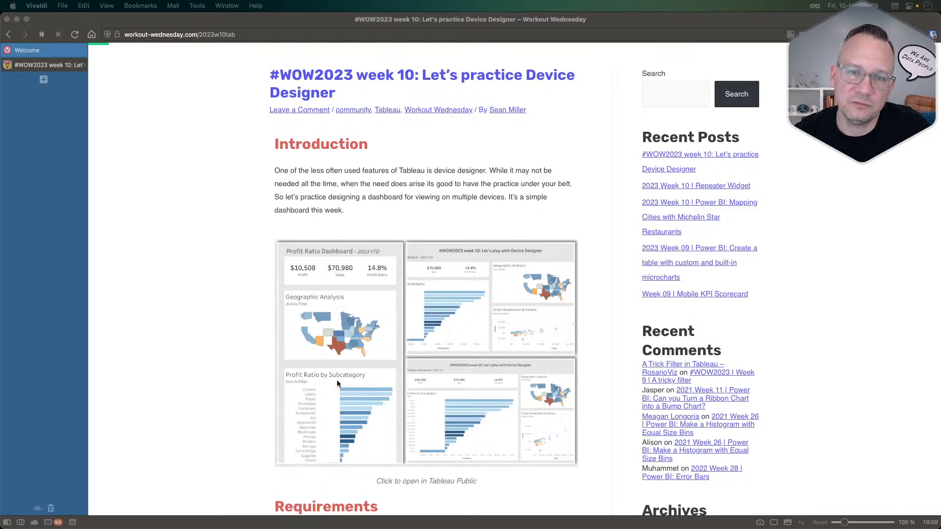
scroll(326, 399, down, 1)
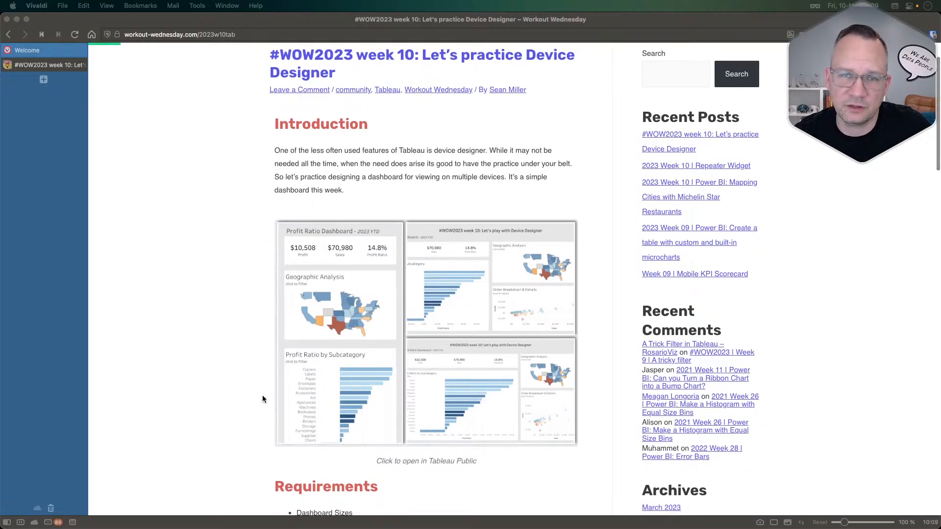
scroll(263, 399, down, 5)
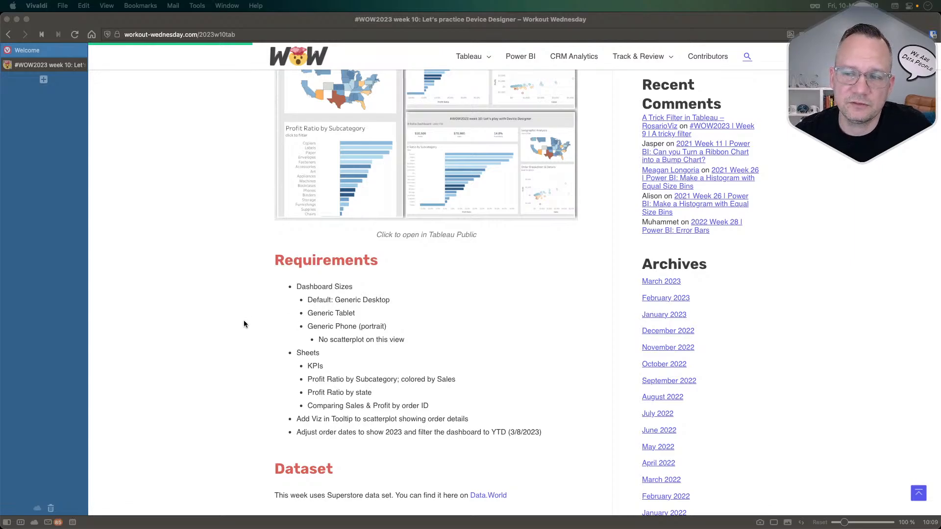
scroll(244, 324, down, 1)
scroll(244, 324, up, 3)
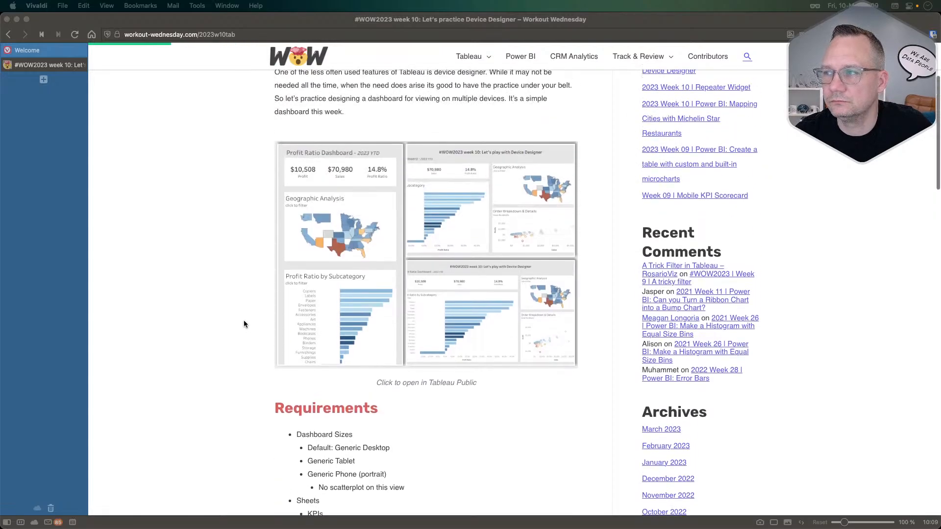
scroll(244, 324, down, 3)
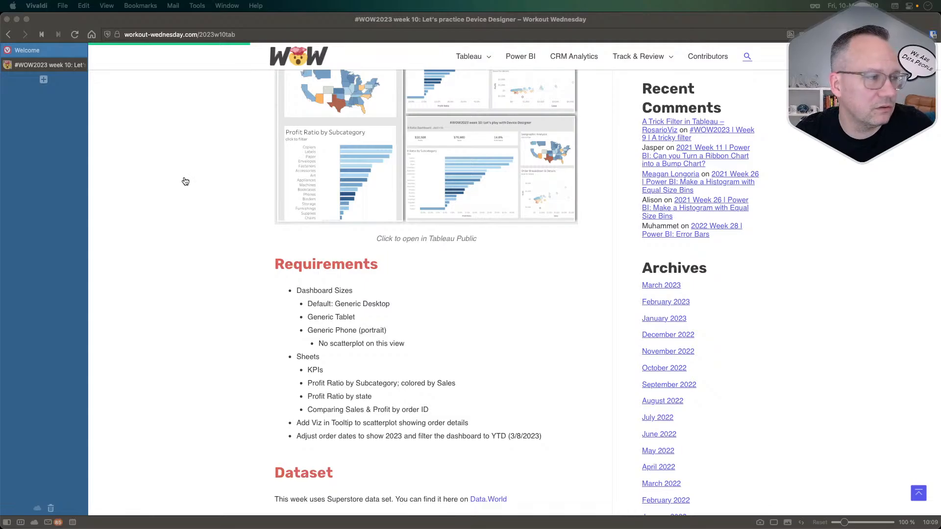
Switch to Tableau and connect the empty workbook to the saved Sample - Superstore data source
key(super+Tab)
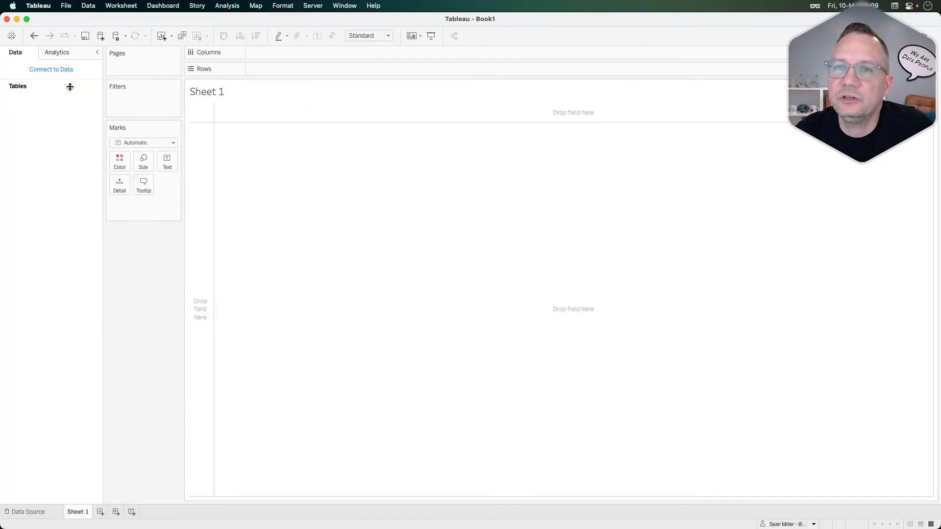
click(60, 70)
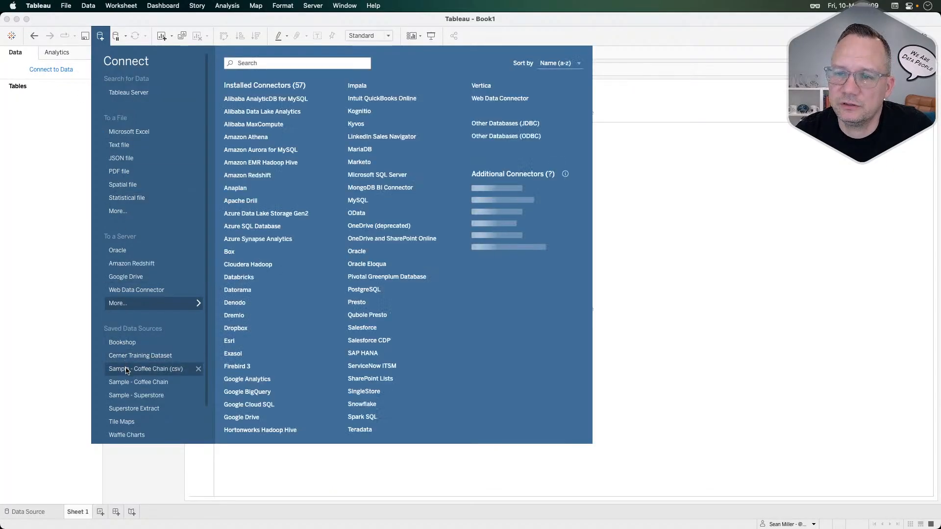
click(131, 396)
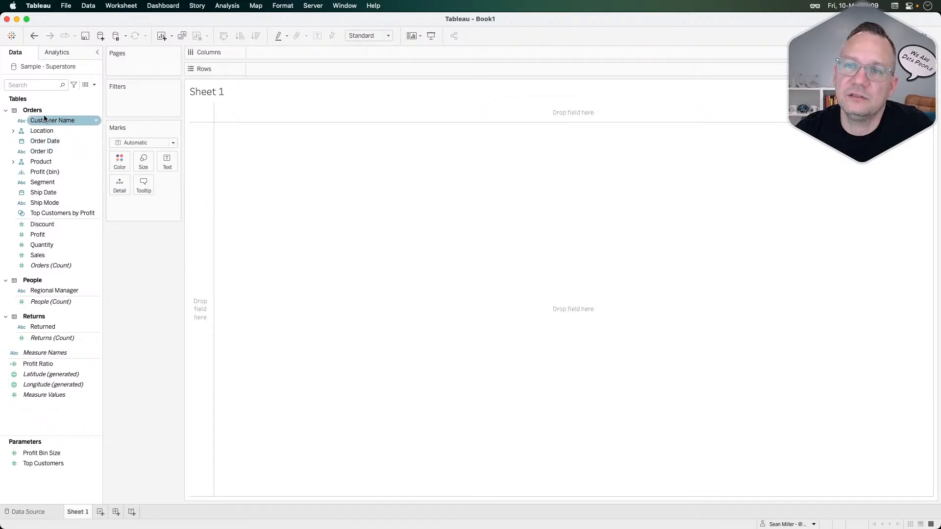
Build a bar chart with Sub-Category from the Product hierarchy on rows and the sum of Profit on columns
click(18, 162)
click(13, 162)
drag(34, 172, 233, 102)
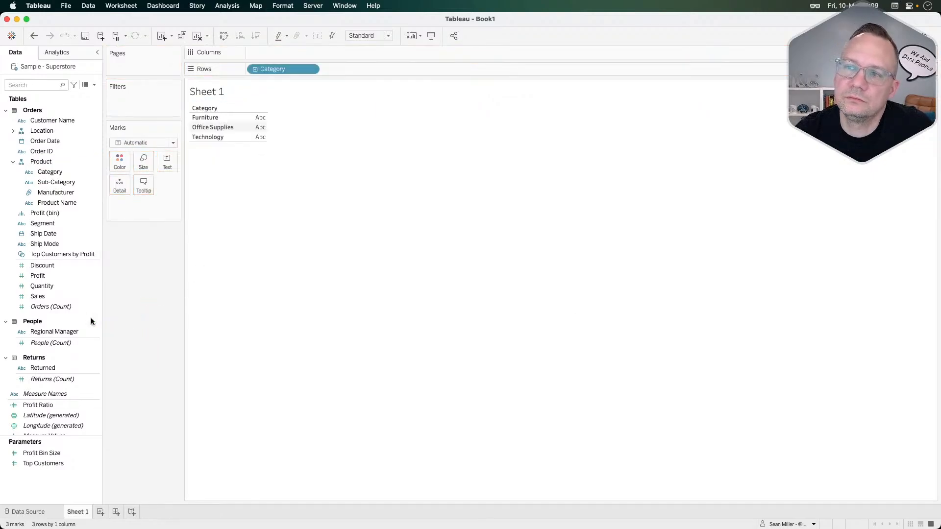
drag(259, 70, 287, 72)
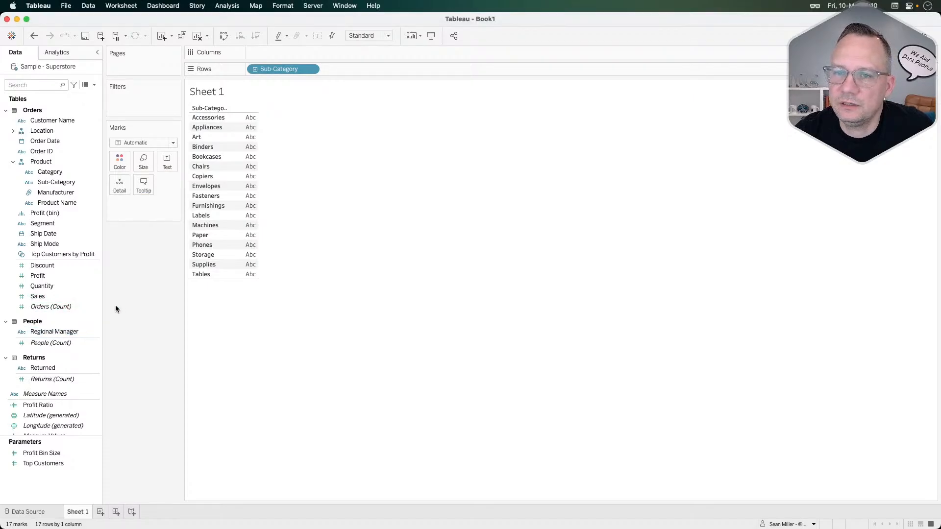
drag(45, 278, 289, 52)
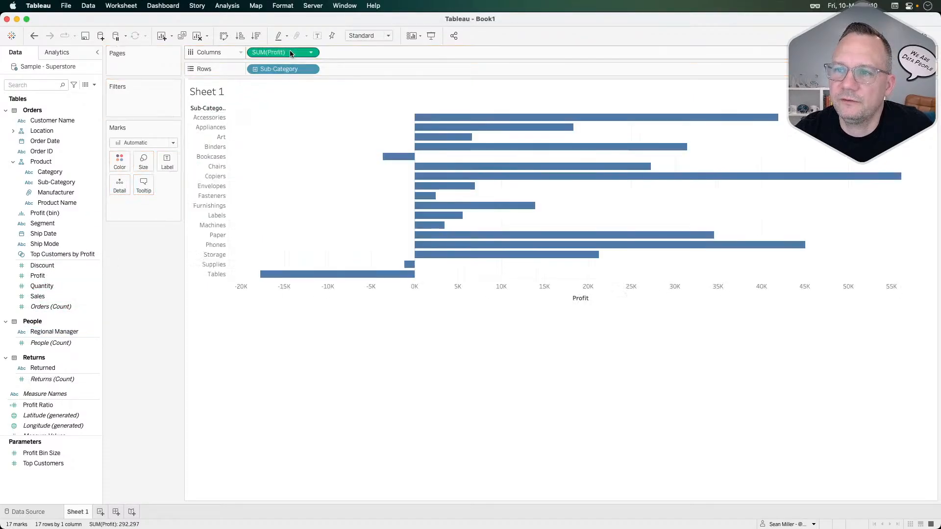
Sort the sub-categories in descending order of Profit, color the bars by Sales and check the challenge requirements
click(256, 35)
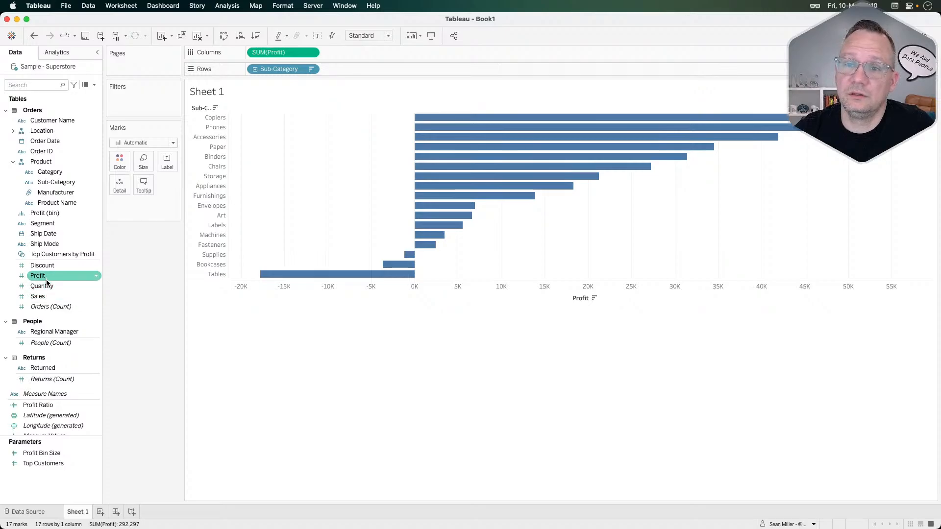
mouse_move(46, 298)
mouse_down()
mouse_move(146, 171)
mouse_move(120, 162)
mouse_up()
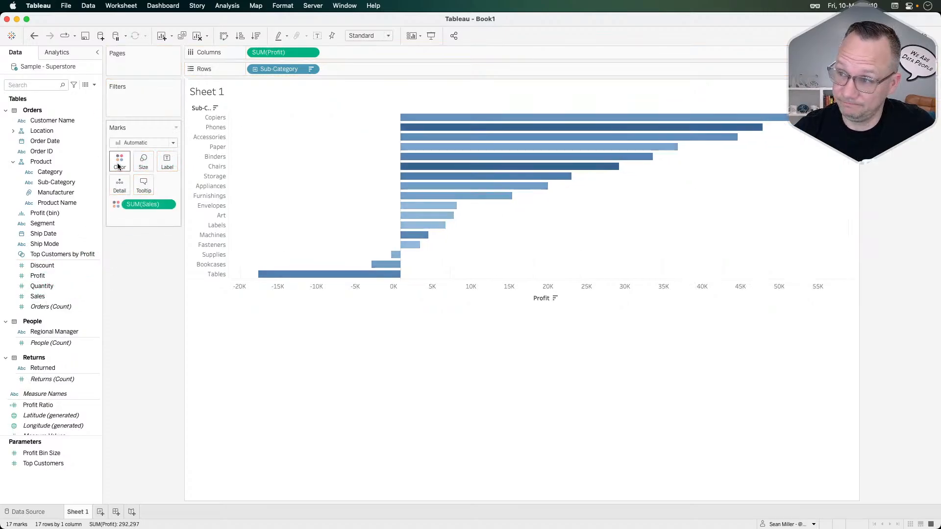
key(super+Tab)
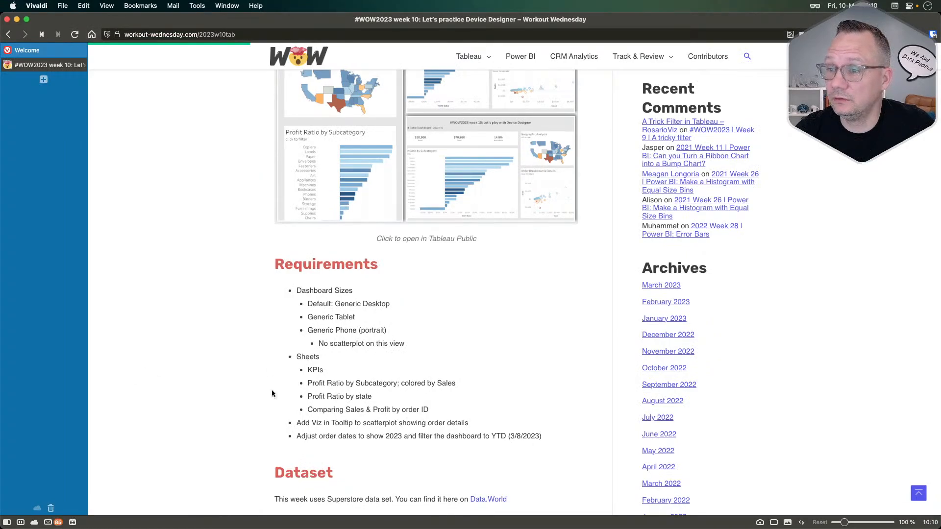
key(super+Tab)
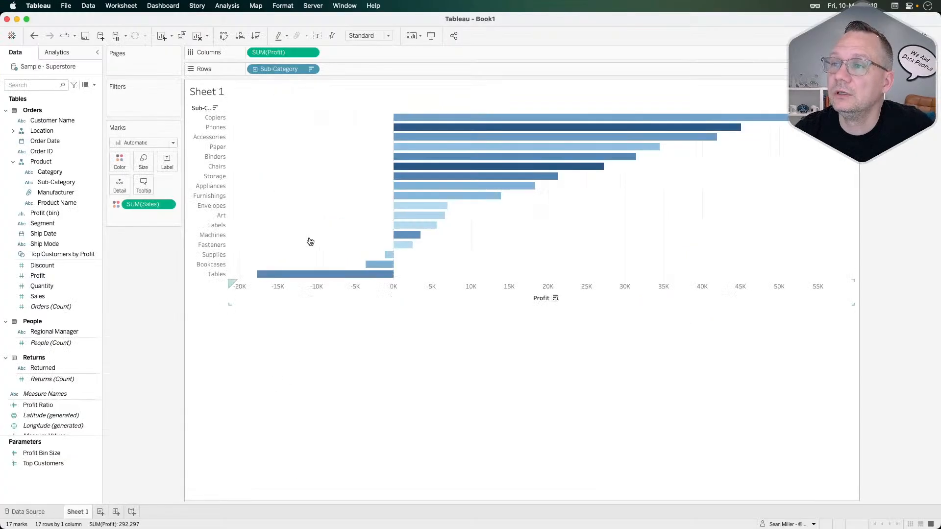
Rename the bar chart worksheet as Subcat
double_click(81, 513)
text(Subcat)
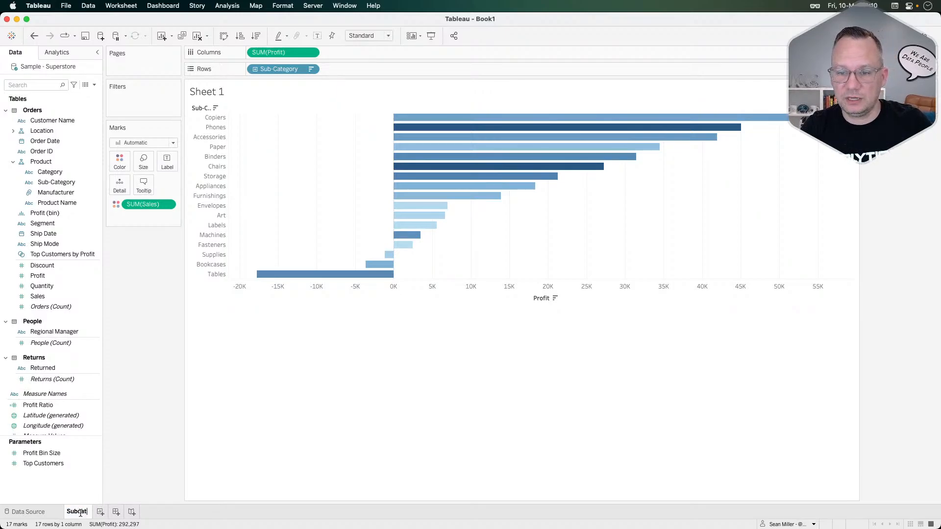
key(Return)
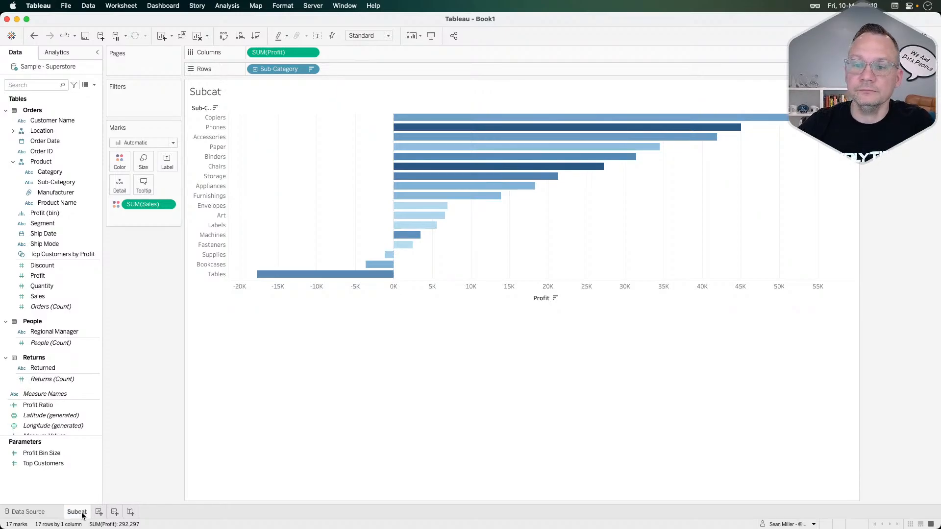
Add a new worksheet and plot State/Province from the Location hierarchy as a filled map using the Map mark type
click(102, 512)
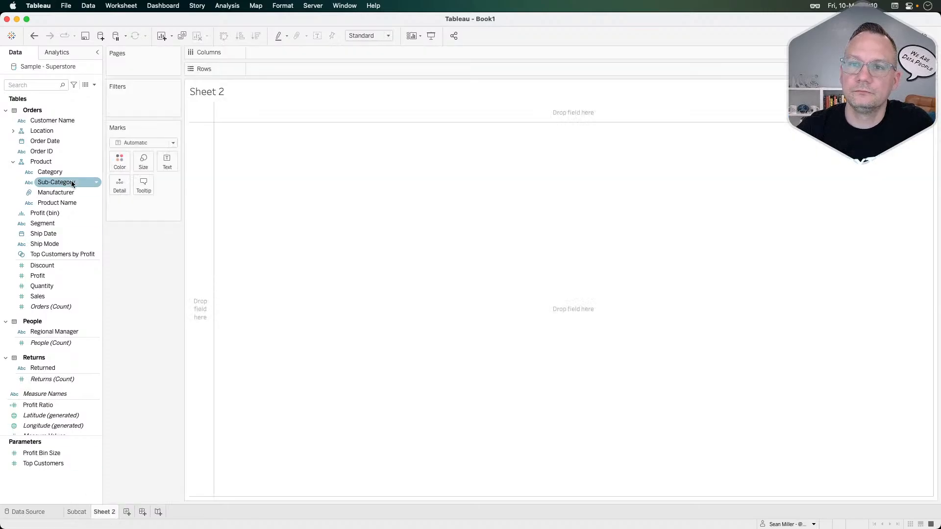
click(22, 131)
click(11, 131)
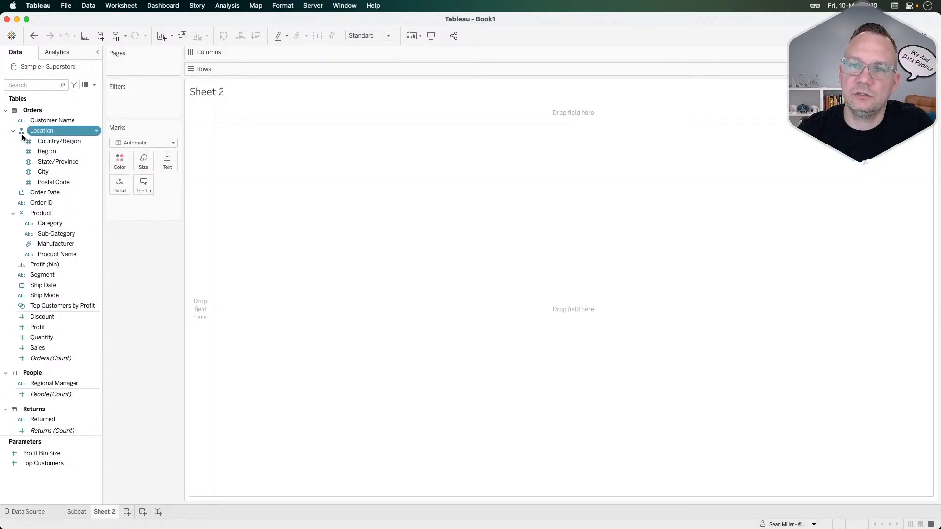
double_click(55, 163)
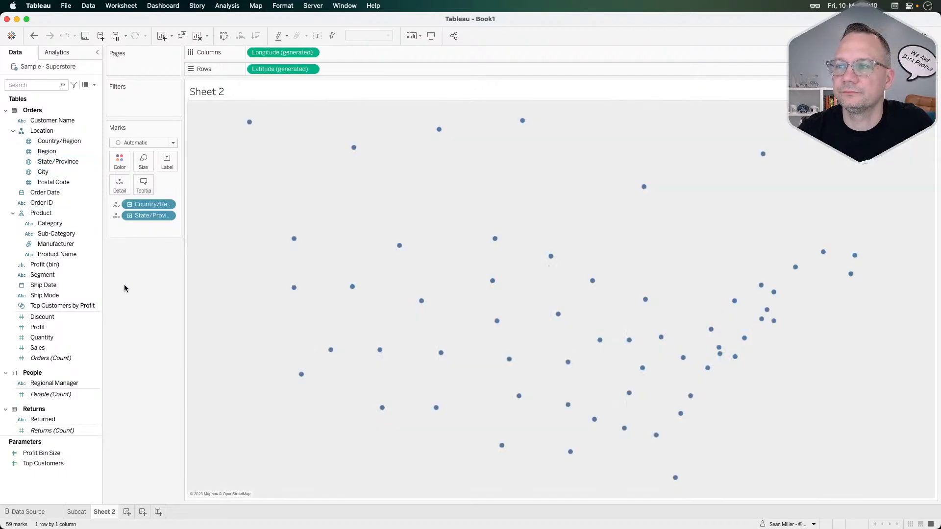
click(131, 144)
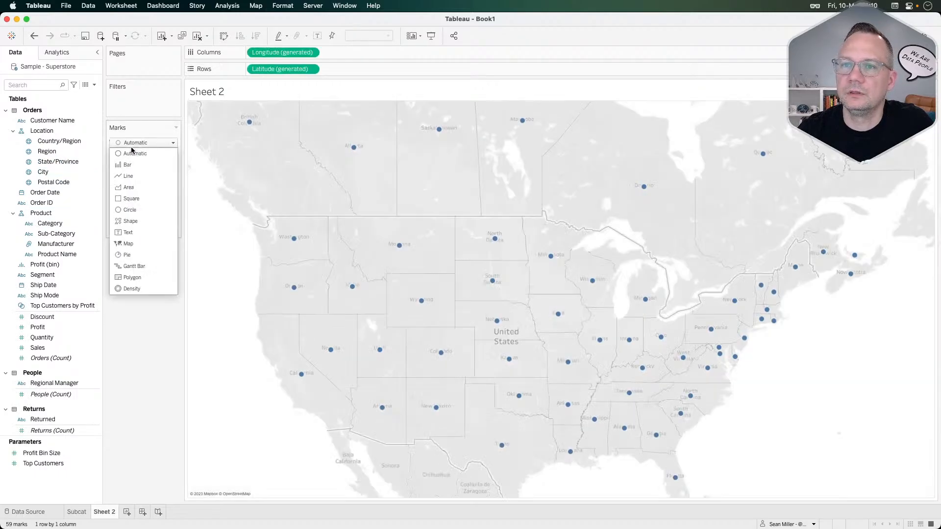
click(132, 241)
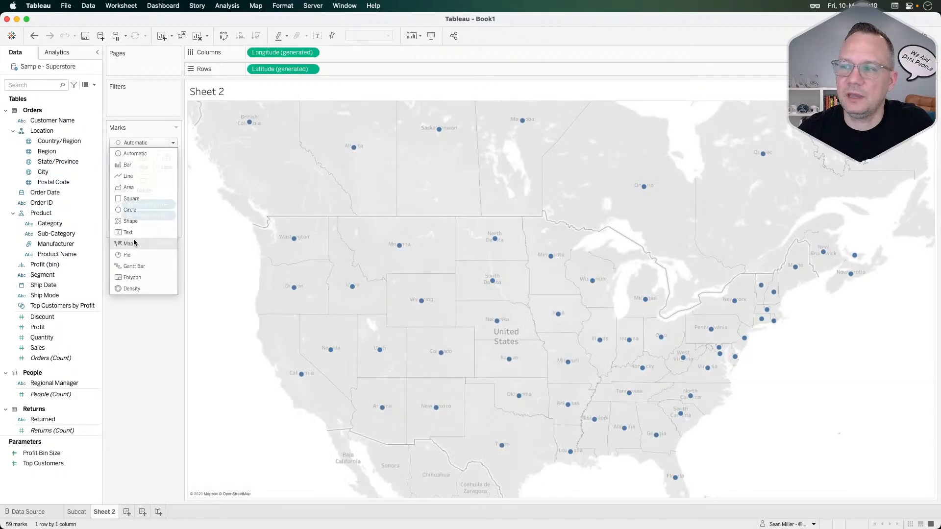
Add a data source filter on Country/Region to Sample - Superstore that excludes Canada
click(91, 6)
mouse_move(125, 97)
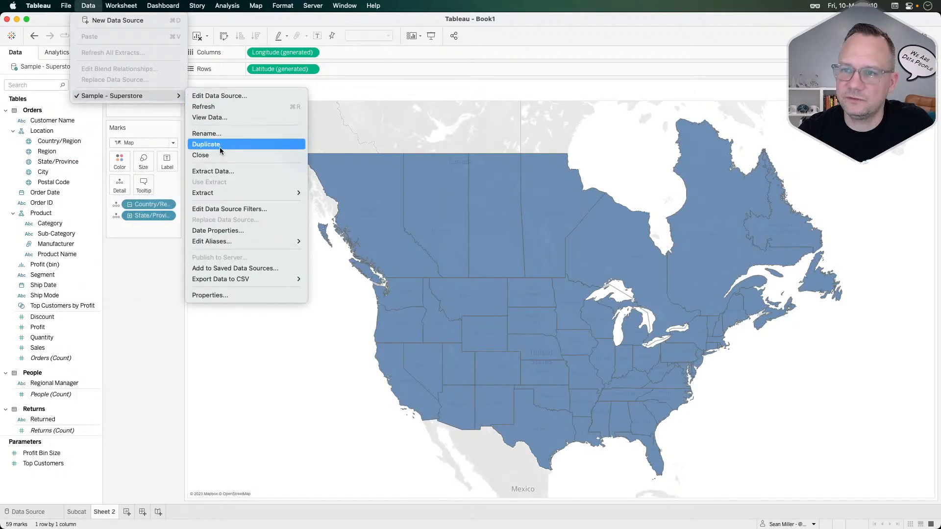
click(230, 209)
click(370, 294)
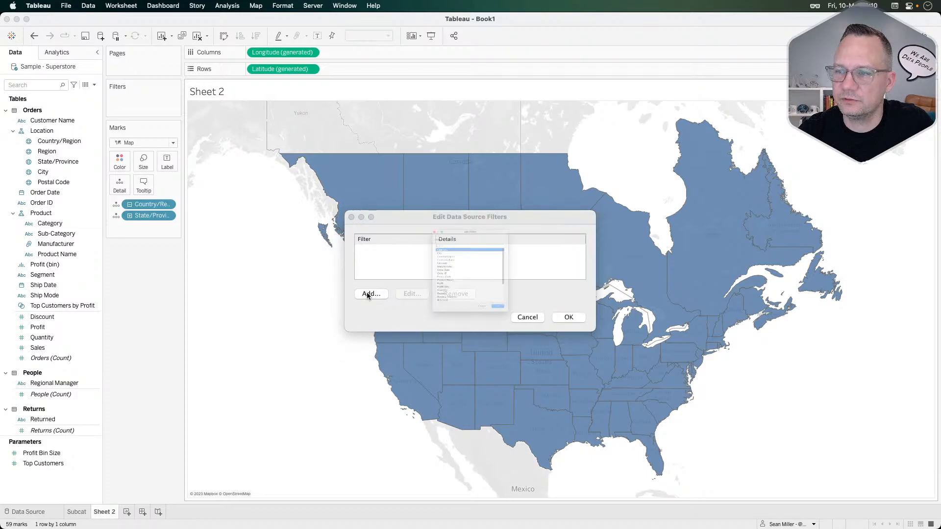
double_click(423, 235)
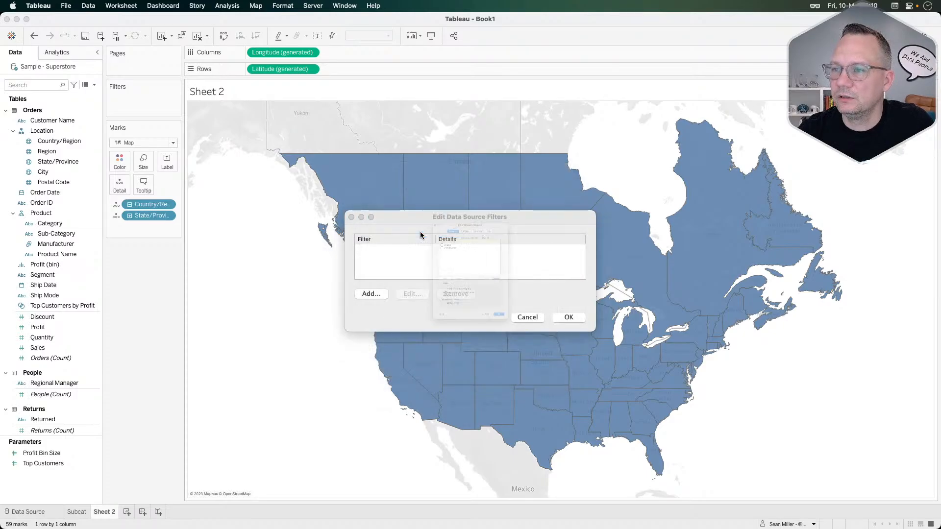
click(384, 193)
click(533, 295)
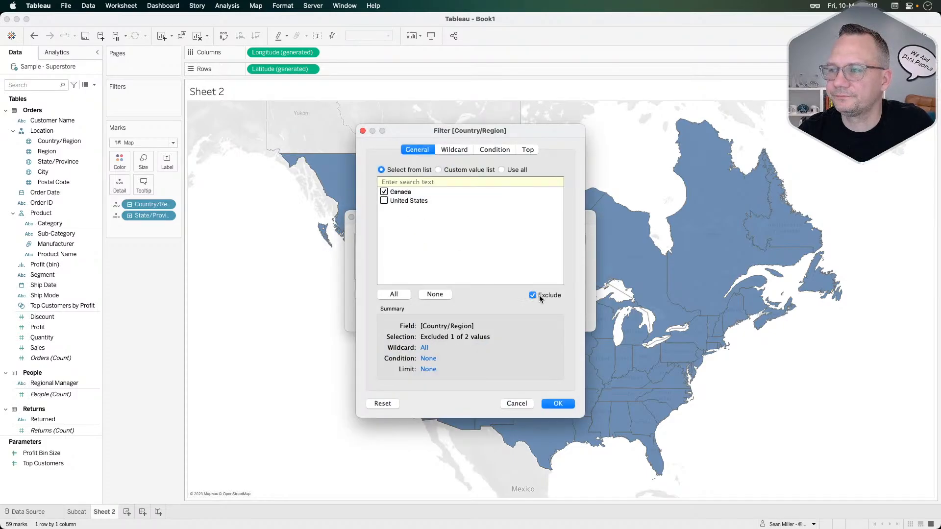
click(558, 403)
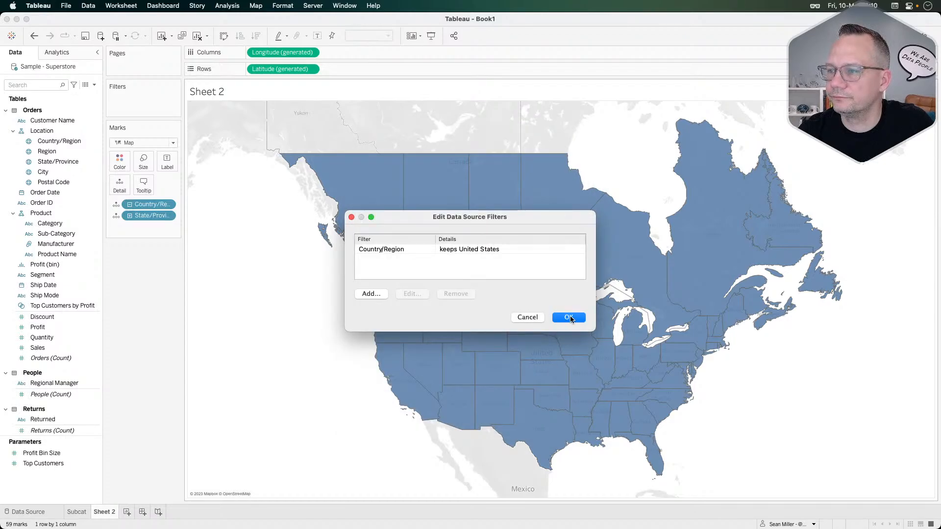
click(571, 317)
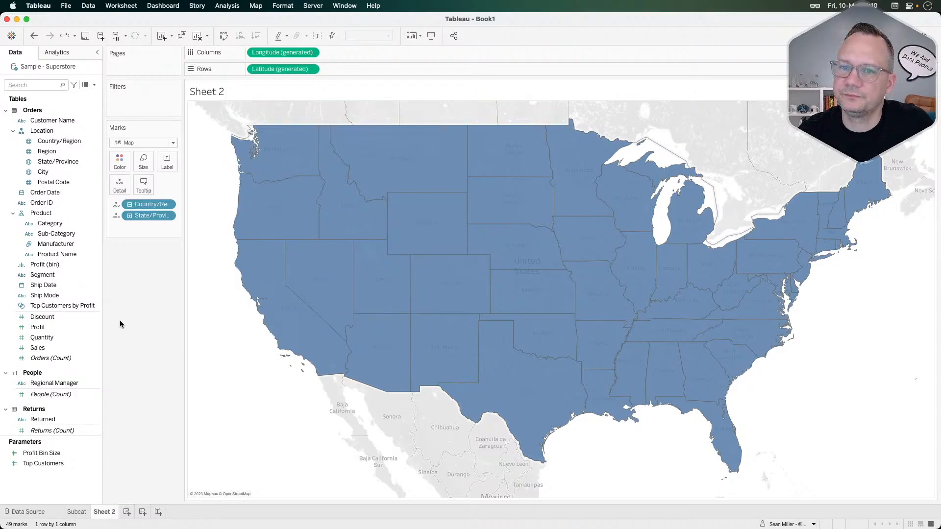
click(95, 85)
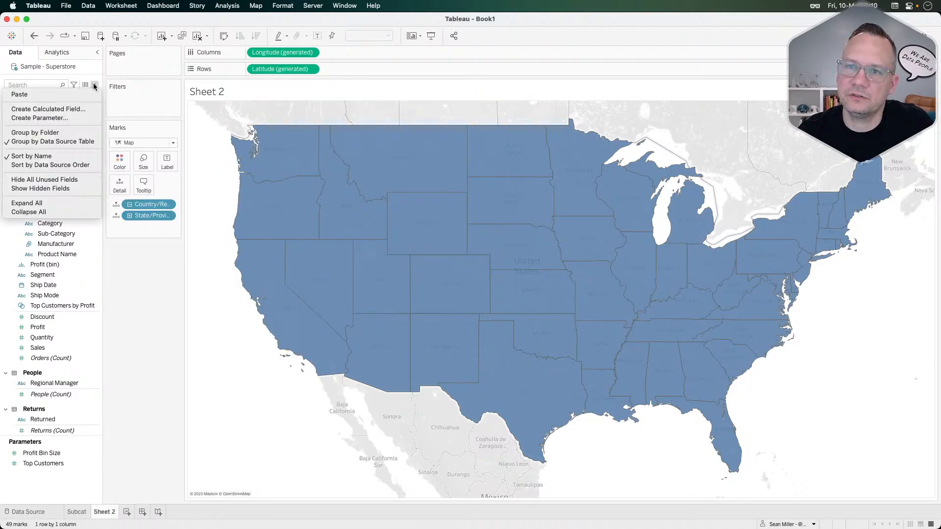
click(61, 110)
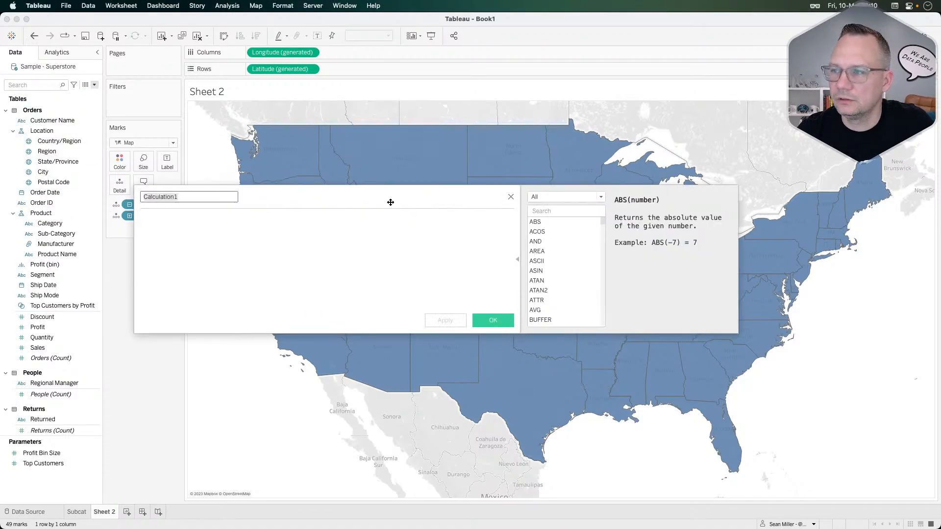
click(511, 197)
right_click(52, 192)
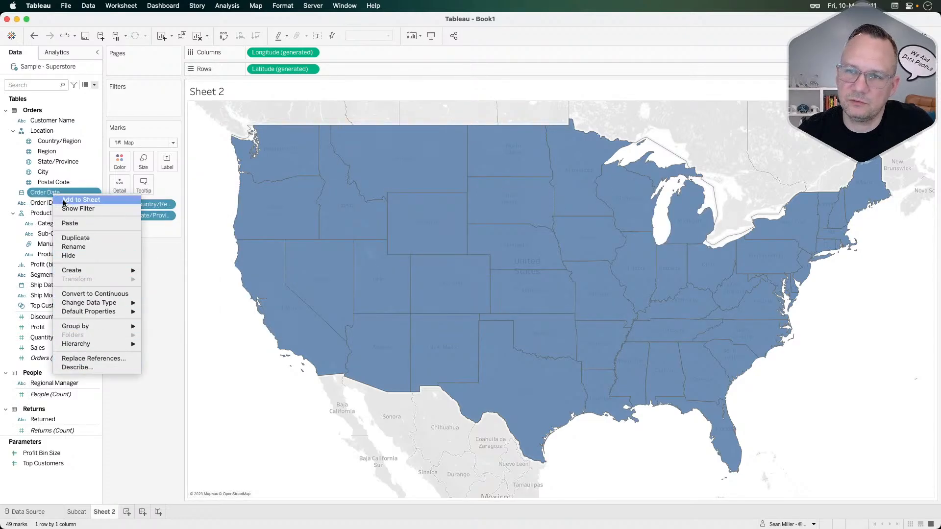
click(139, 458)
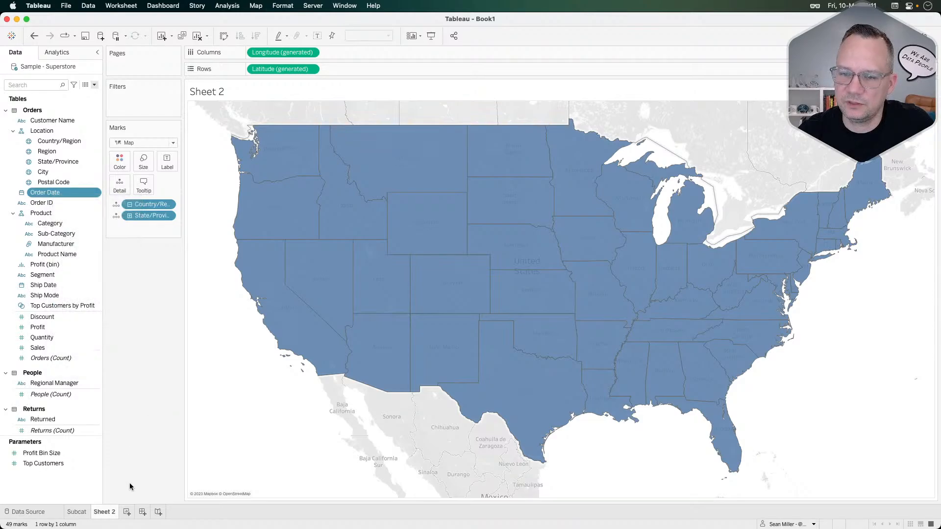
Add another worksheet and place the year of Order Date on columns
click(127, 511)
double_click(60, 193)
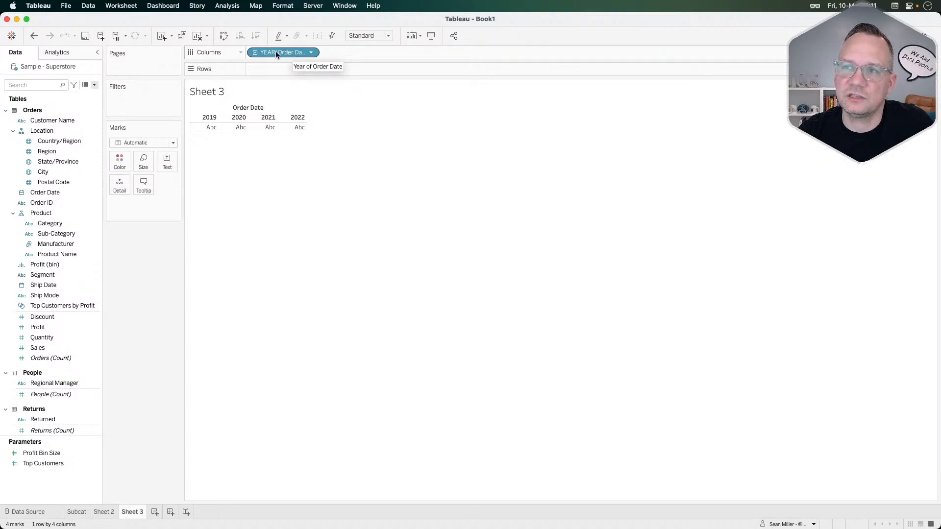
Remove the year of Order Date from the columns of Sheet 3 and return to the map worksheet
drag(285, 51, 140, 326)
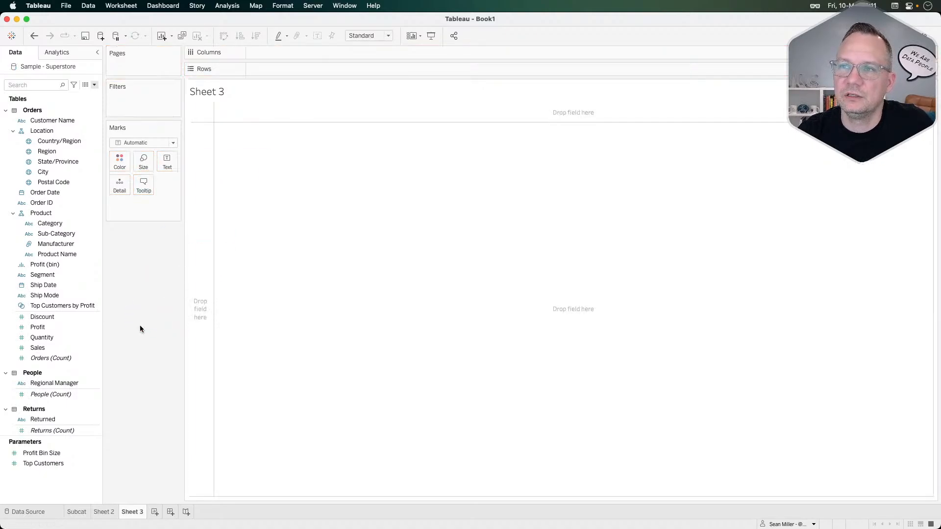
click(103, 511)
click(94, 86)
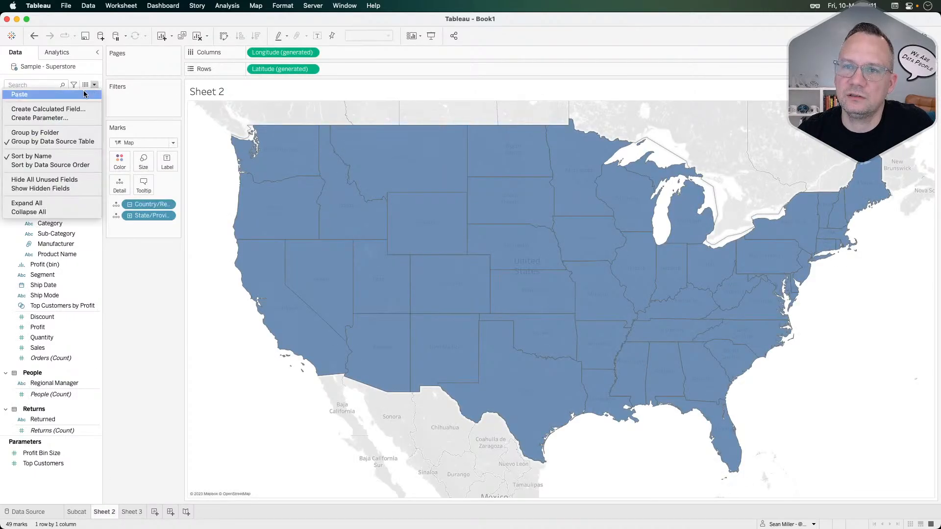
click(85, 93)
key(super+z)
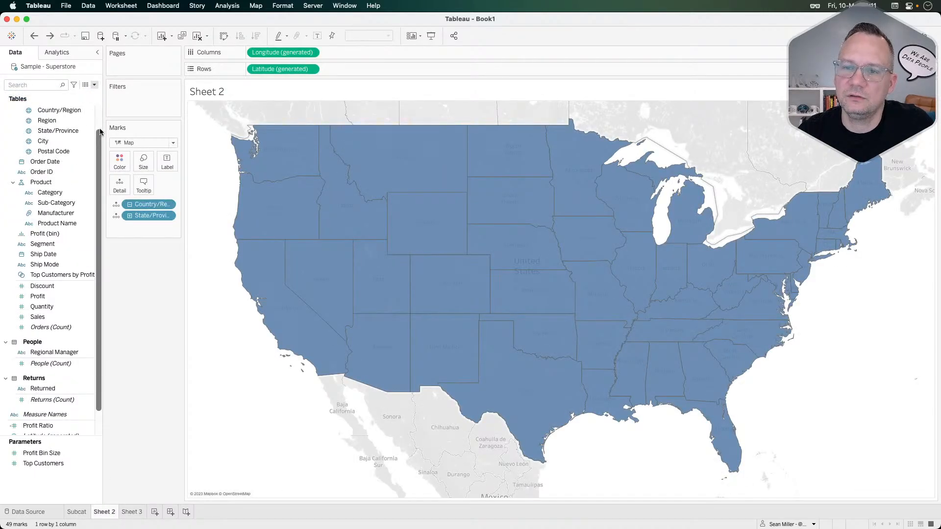
Create the calculated field New Order Date as DATEADD('year',1,[Order Date]) and set its data type to Date
click(94, 85)
click(79, 109)
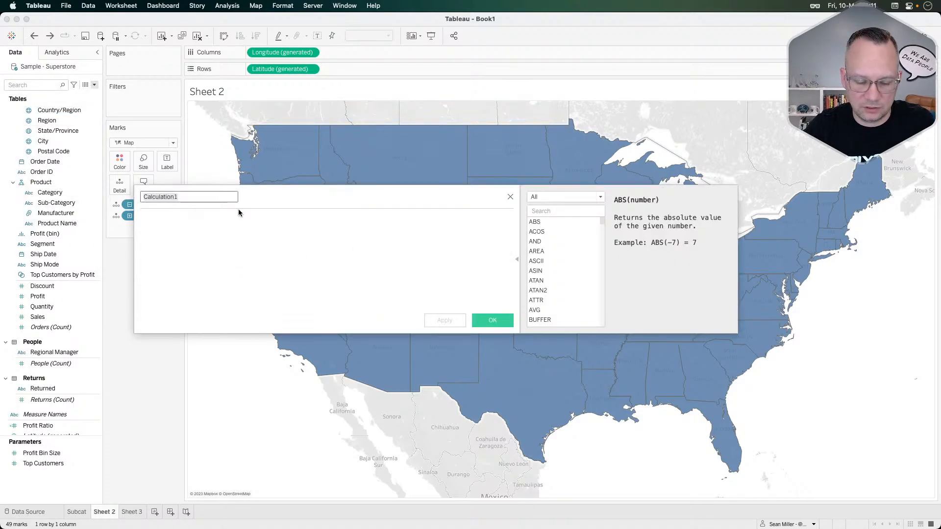
text(New Ord)
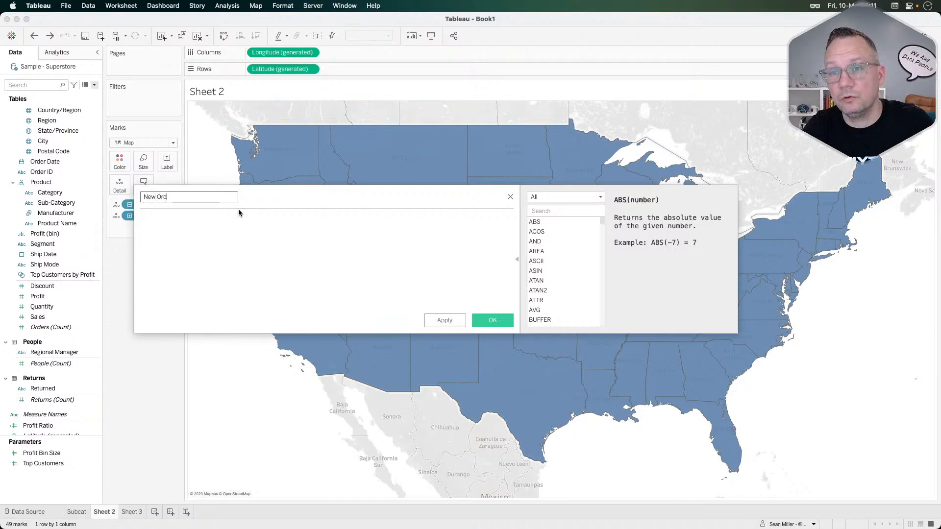
text(er Date)
key(Tab)
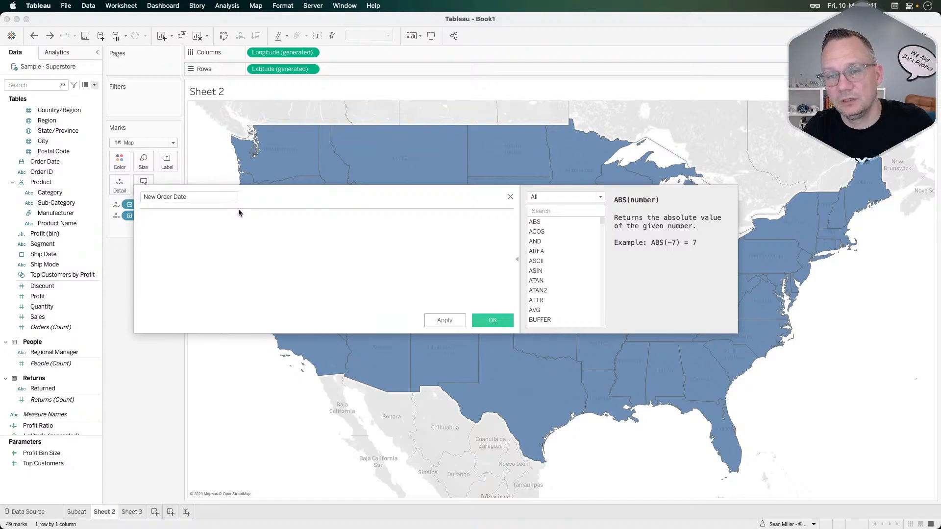
text(DATEADD()
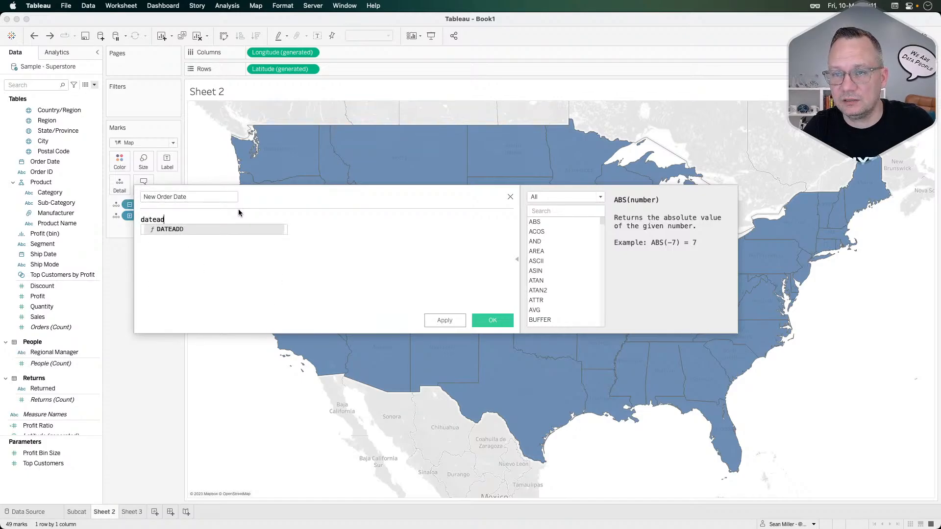
text('year',)
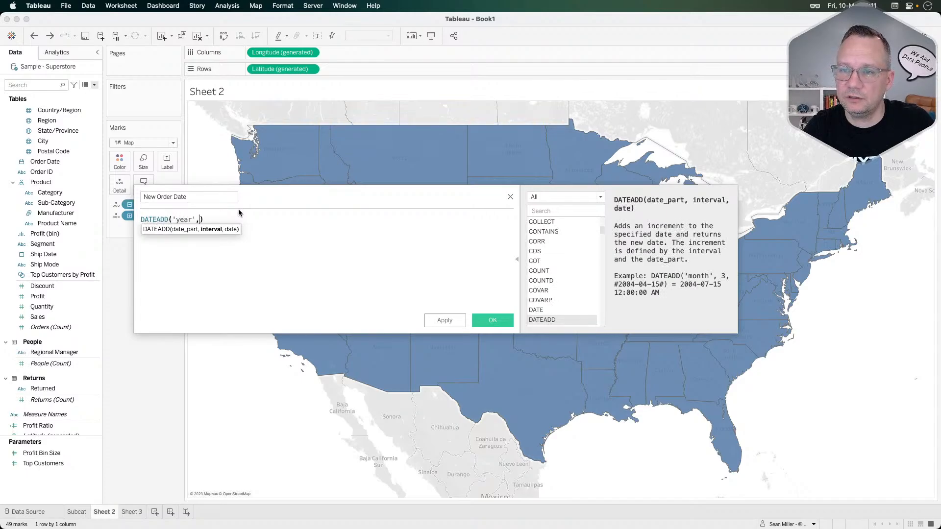
text(1,order)
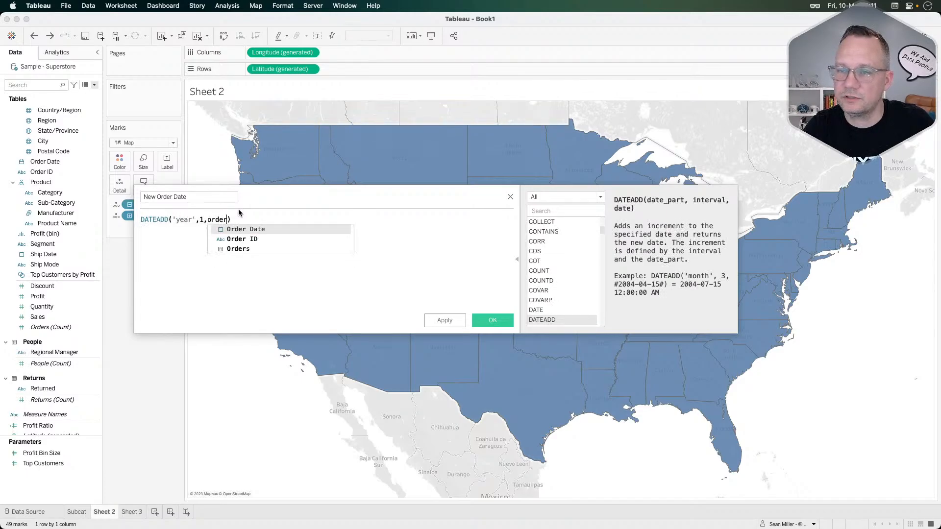
key(Return)
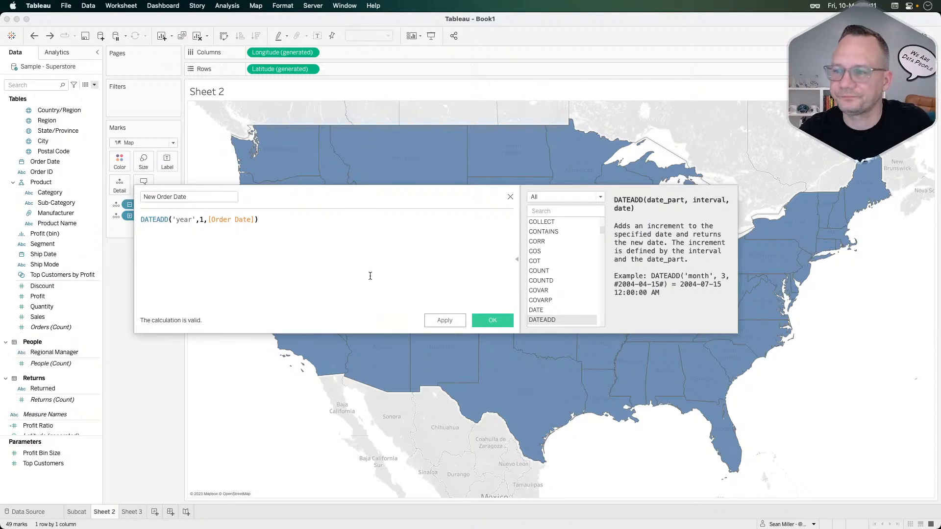
click(492, 320)
click(21, 162)
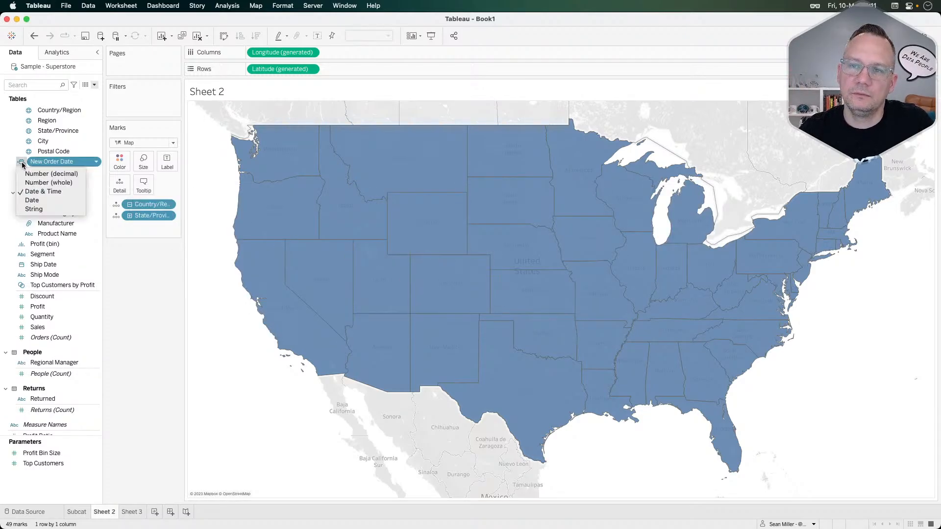
click(38, 201)
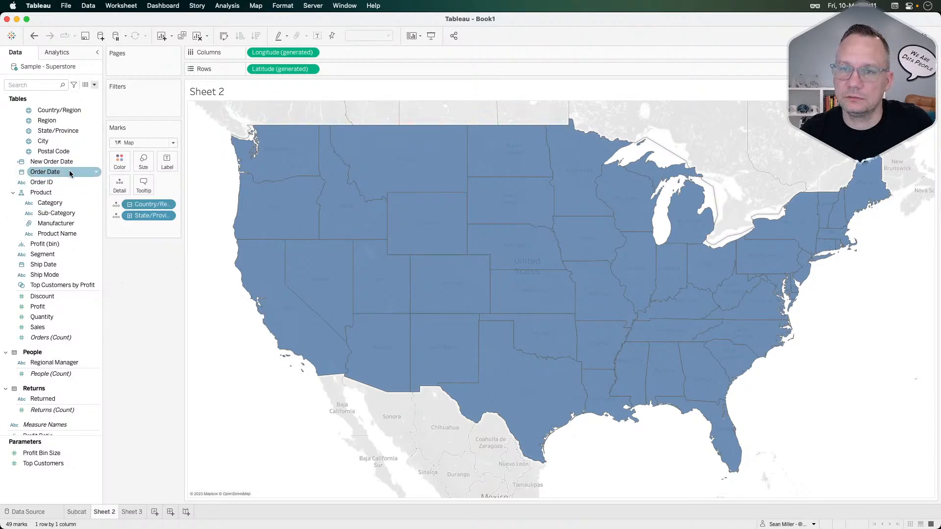
Start a new parameter named Today with the Date data type
right_click(53, 489)
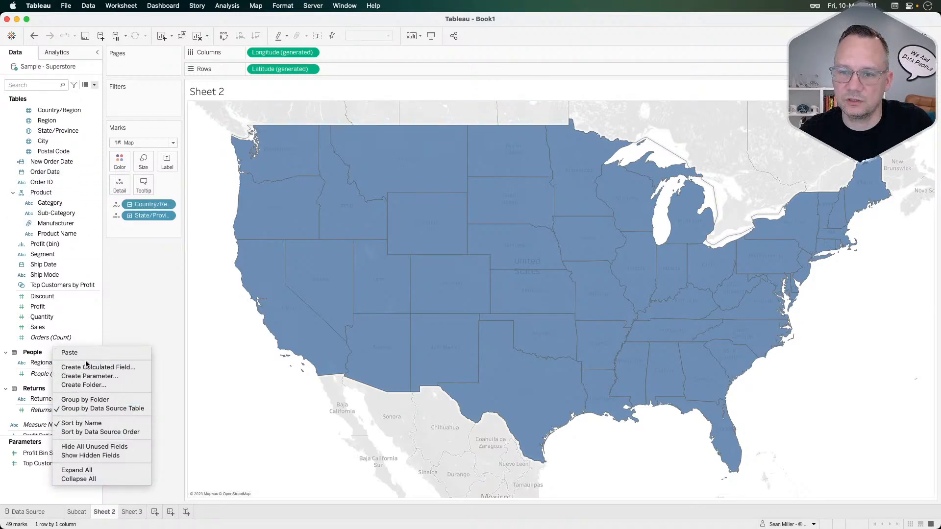
click(85, 376)
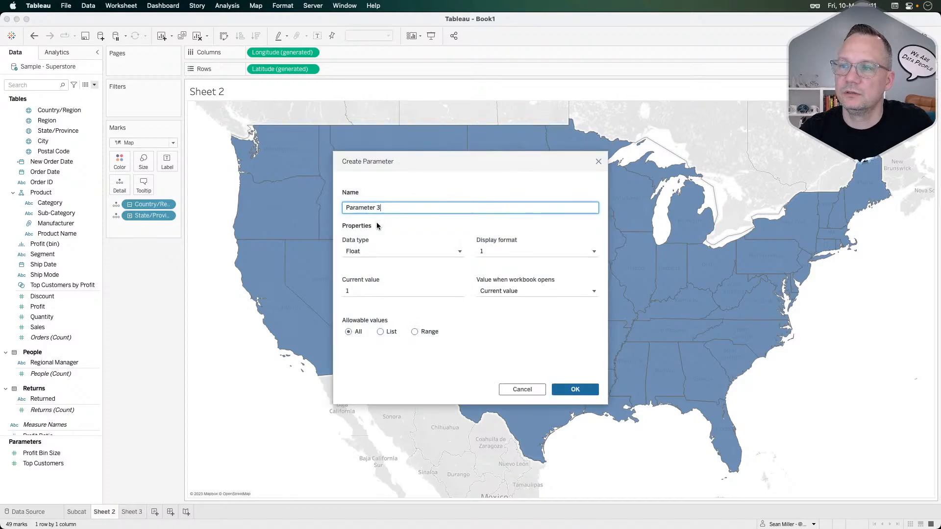
triple_click(387, 209)
text(Today)
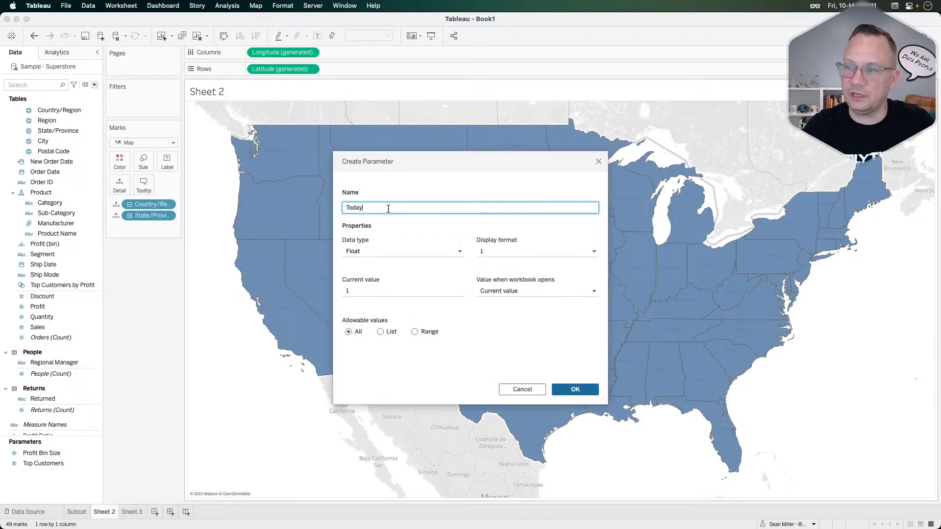
key(Tab)
key(Down)
key(Down)
key(Down)
key(Down)
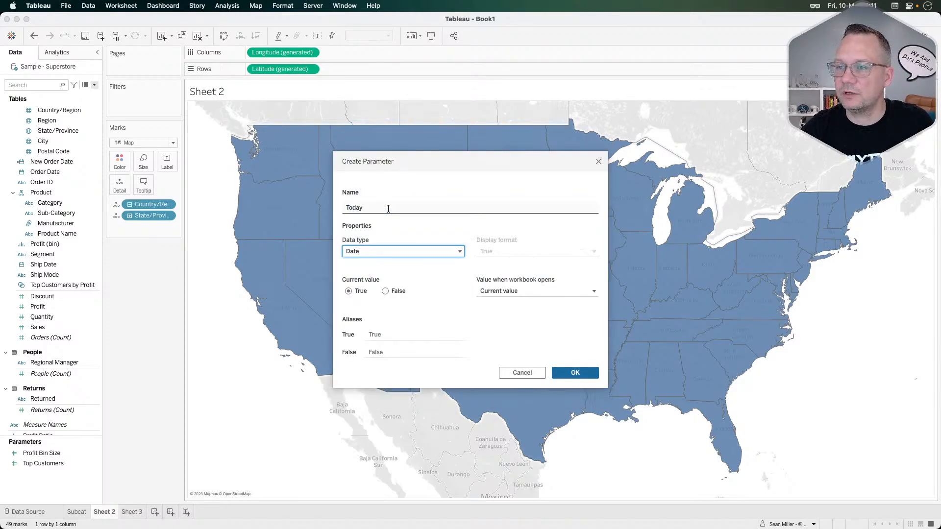
click(520, 248)
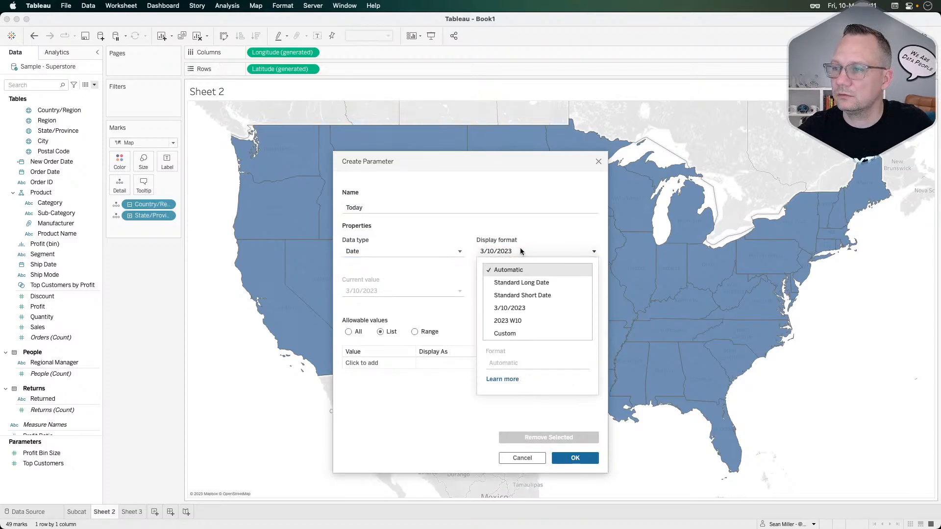
click(520, 248)
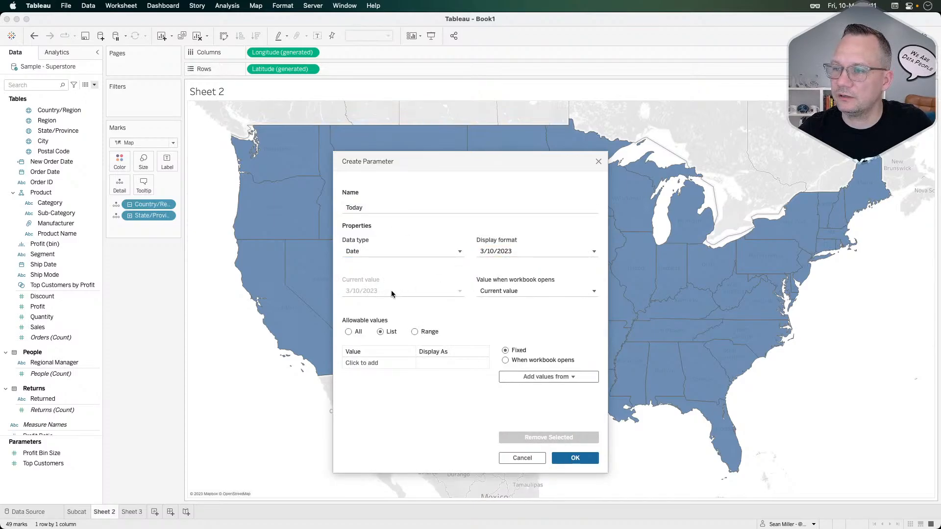
Allow all values for the Today parameter, with 3/8/2023 as its current value, and save it
click(349, 332)
click(359, 291)
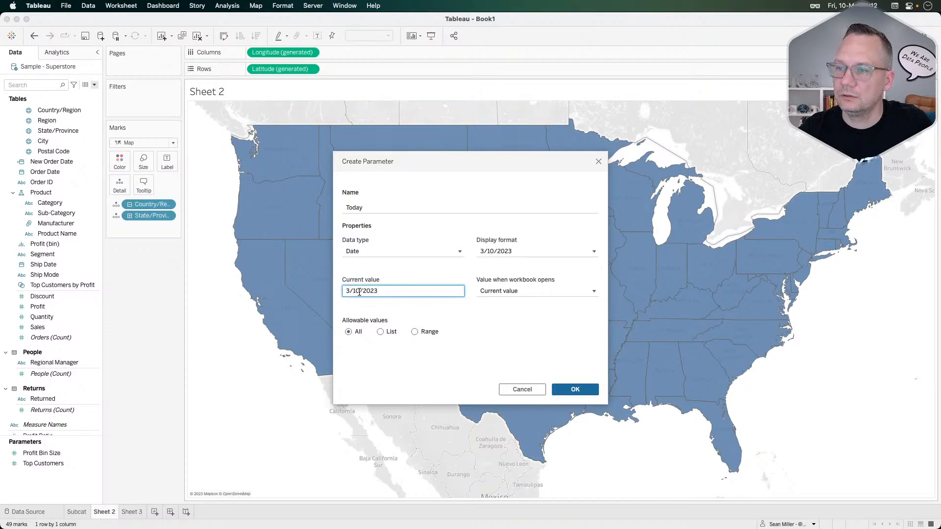
key(BackSpace)
key(BackSpace)
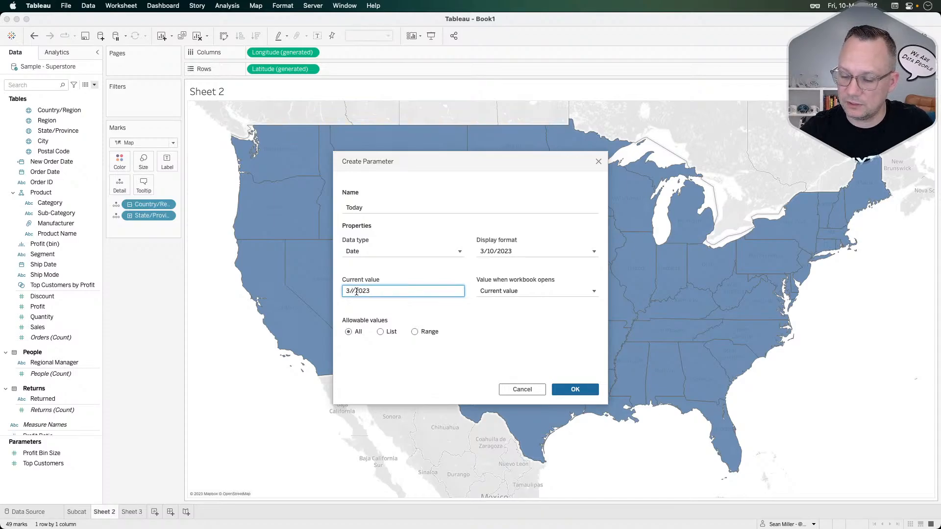
text(8)
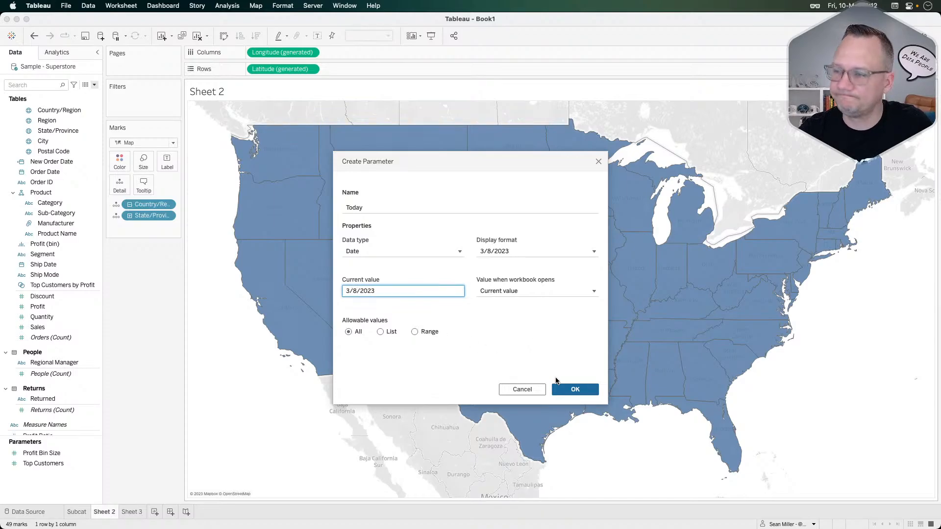
click(563, 391)
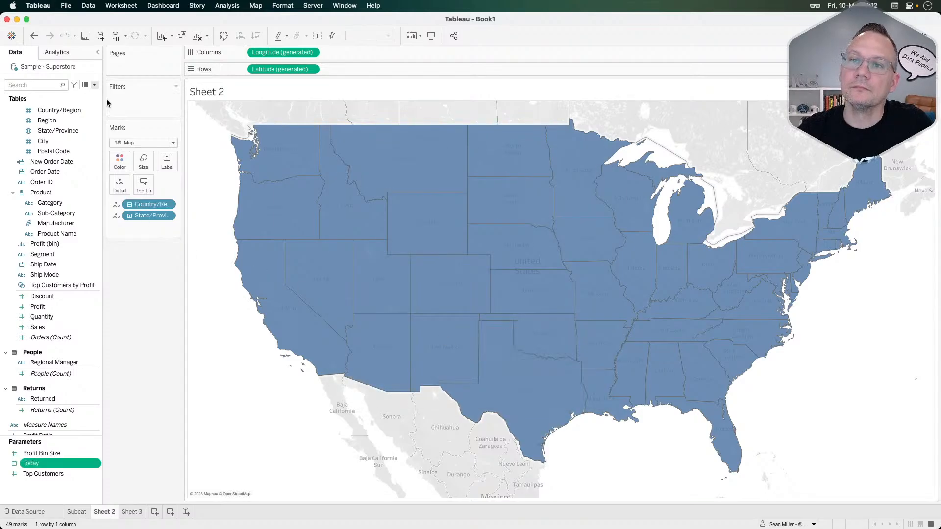
Start a new calculated field in the Superstore data source, ready for its formula
click(95, 84)
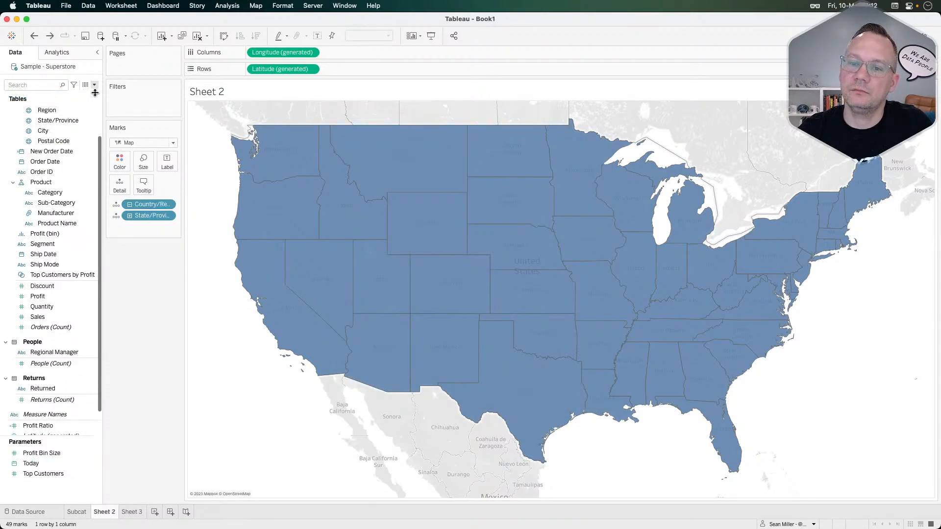
click(94, 86)
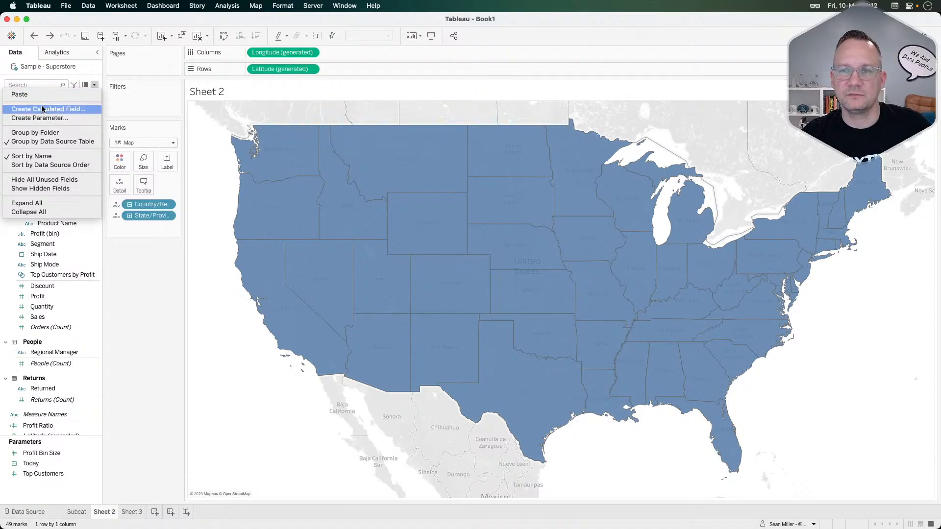
click(94, 85)
click(94, 85)
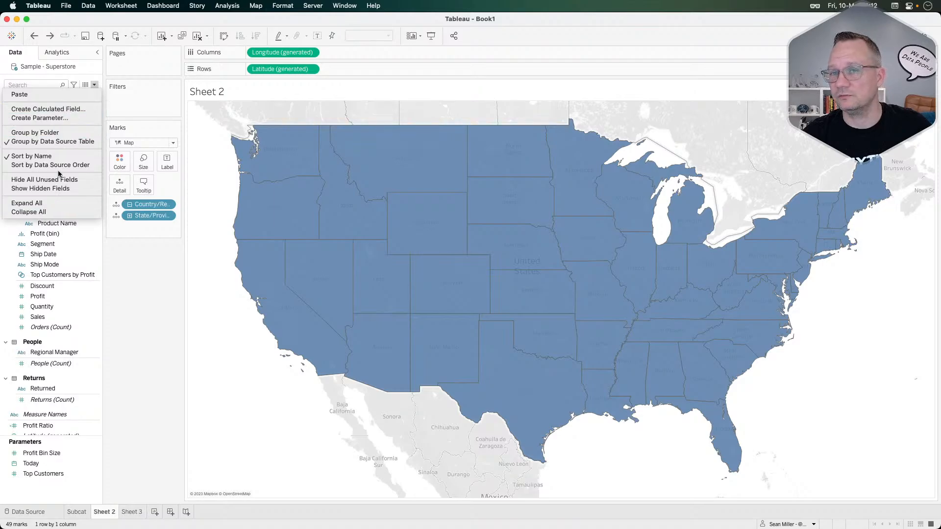
click(55, 108)
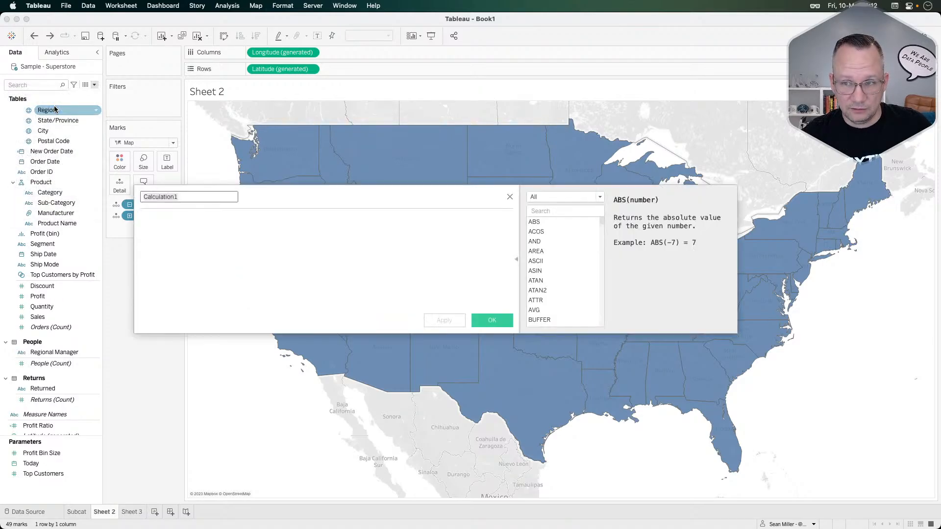
click(205, 245)
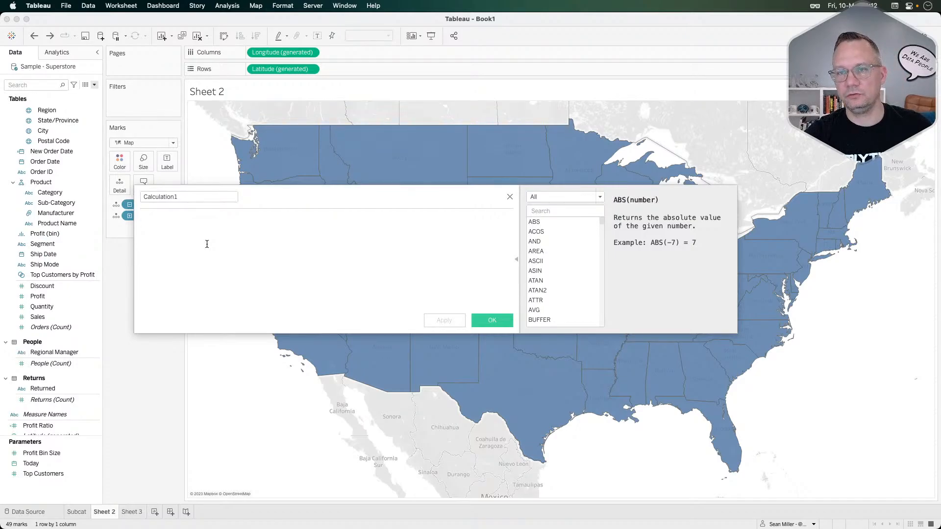
text(Toda)
key(BackSpace)
key(BackSpace)
key(BackSpace)
key(BackSpace)
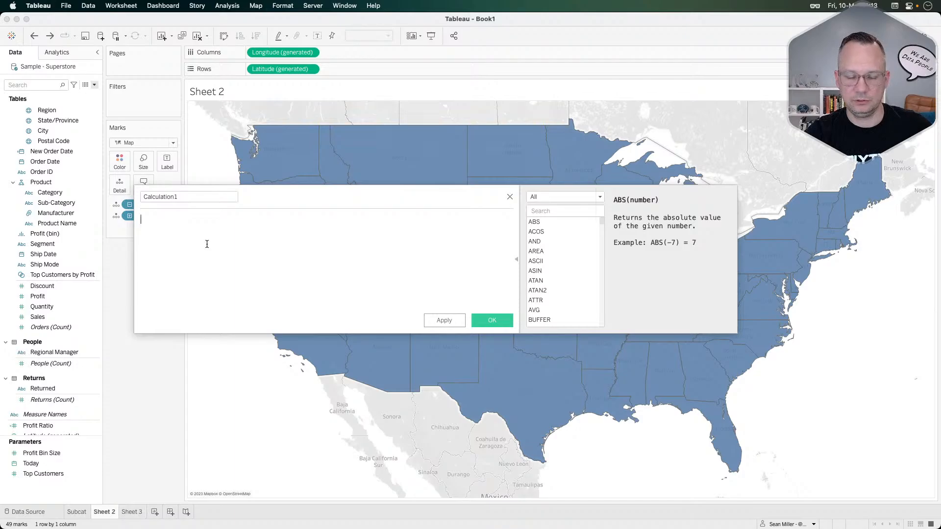
Enter YEAR([Order Date]) as the formula of the new calculated field
text(year)
key(Return)
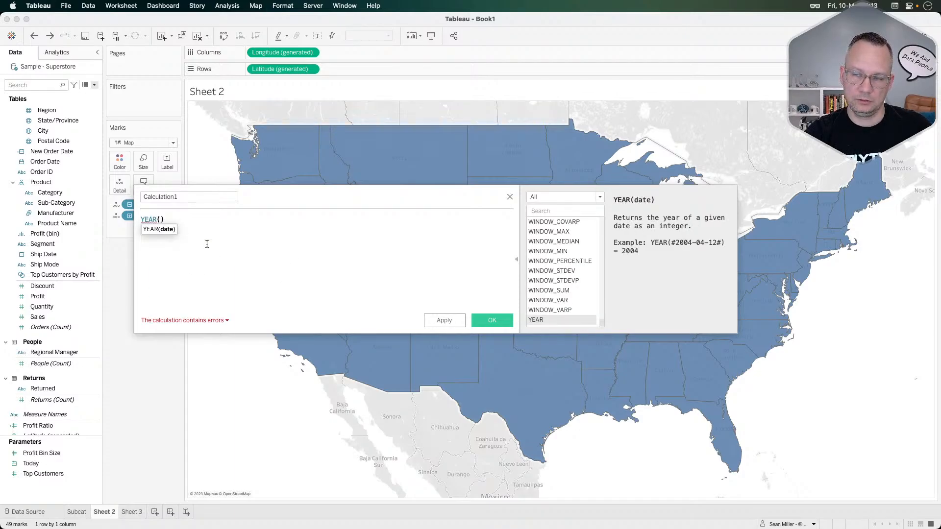
text([Order)
key(Return)
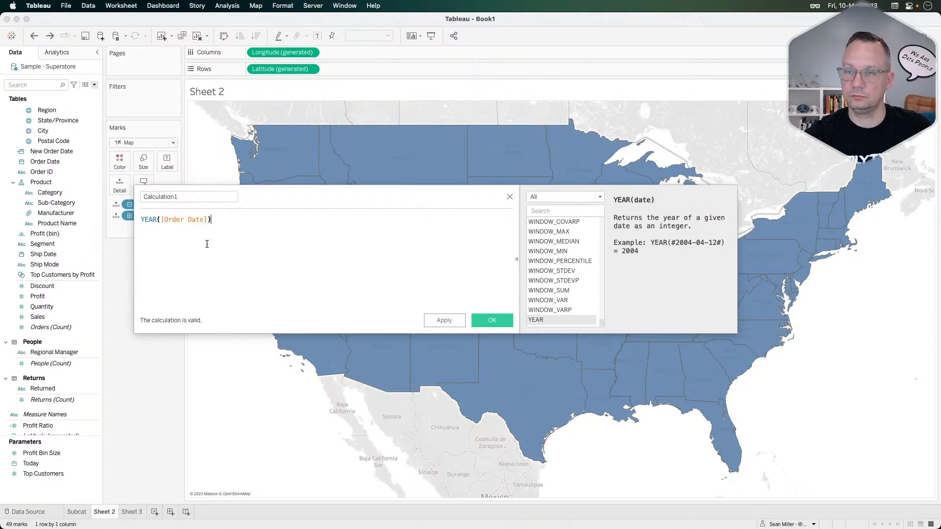
Replace Order Date with New Order Date inside the YEAR function
key(BackSpace)
key(BackSpace)
key(BackSpace)
key(BackSpace)
key(BackSpace)
key(BackSpace)
key(BackSpace)
key(BackSpace)
key(BackSpace)
key(BackSpace)
key(BackSpace)
key(BackSpace)
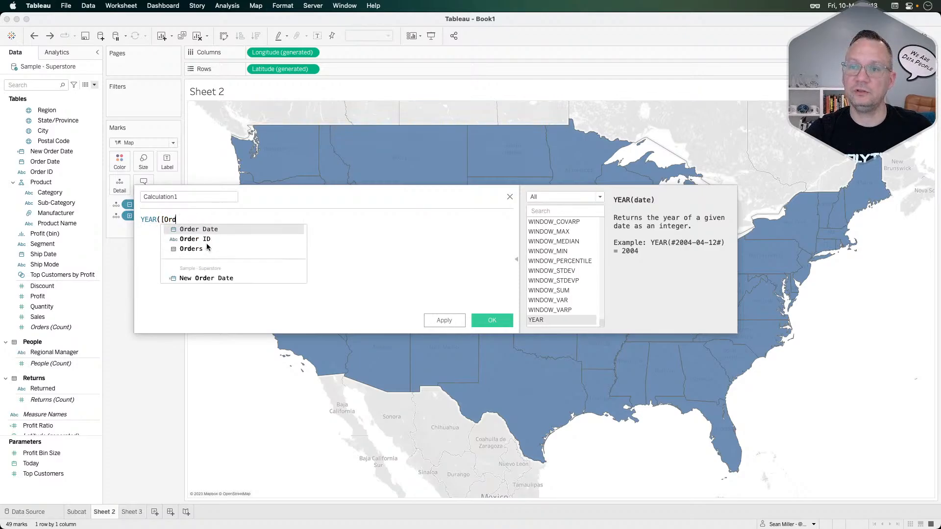
key(Return)
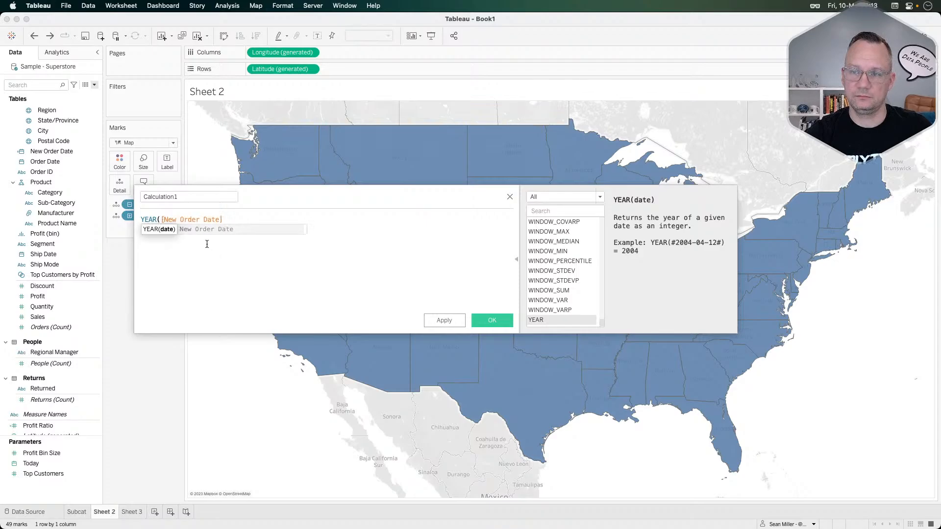
text())
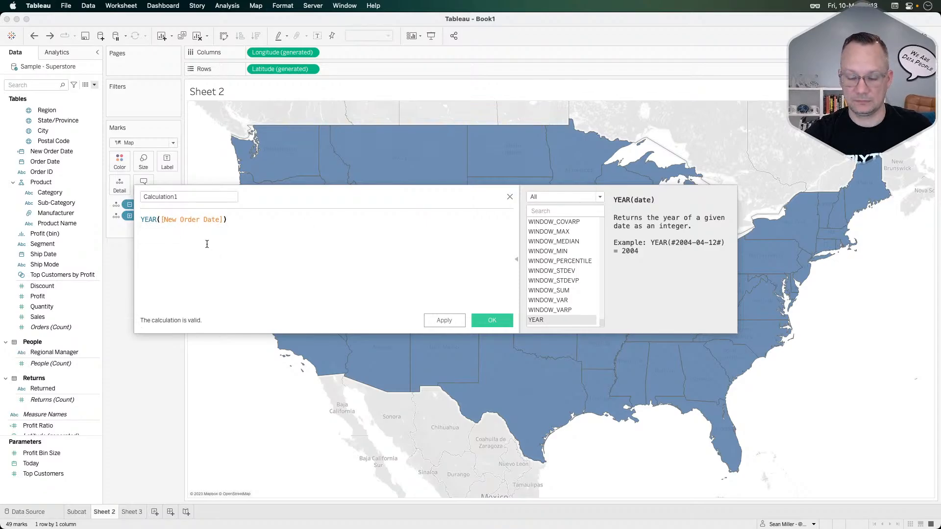
Extend the YEAR([New Order Date]) formula with =2023, followed by an and operator on its own line
text(=2023)
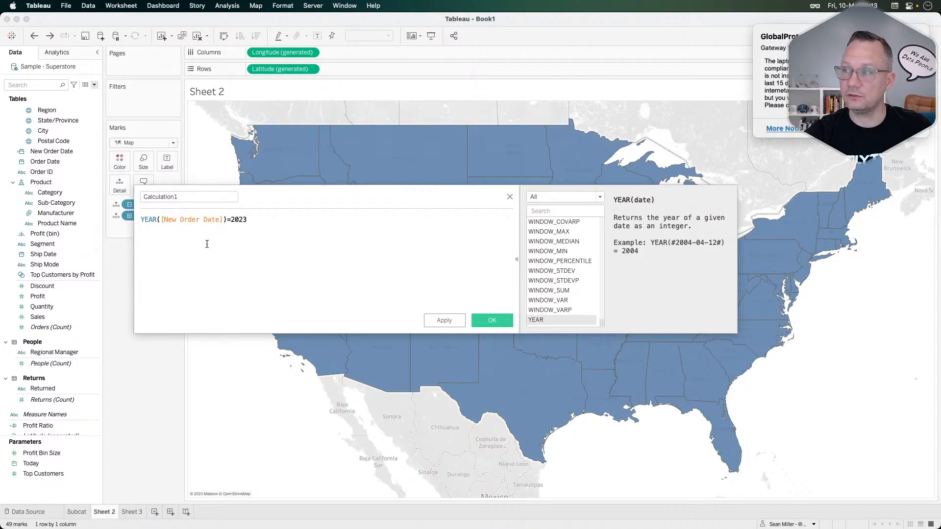
key(Return)
text(and)
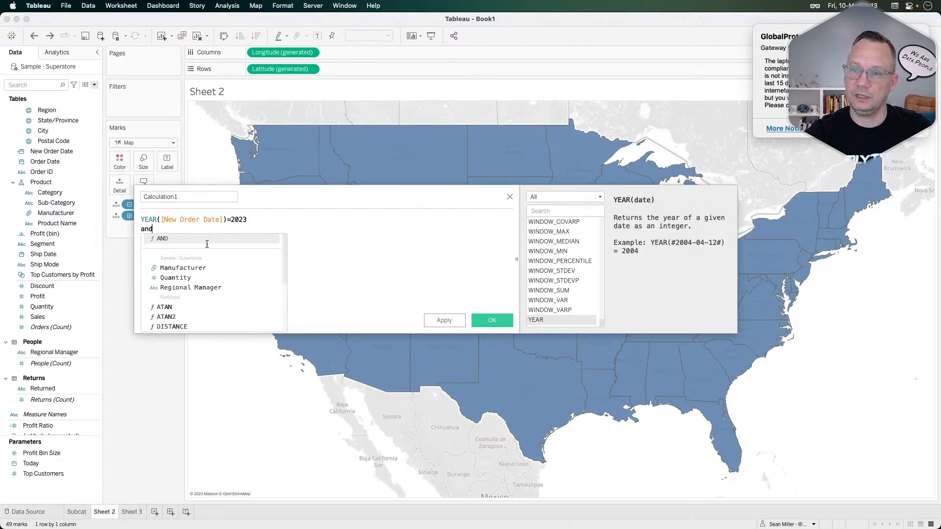
key(Return)
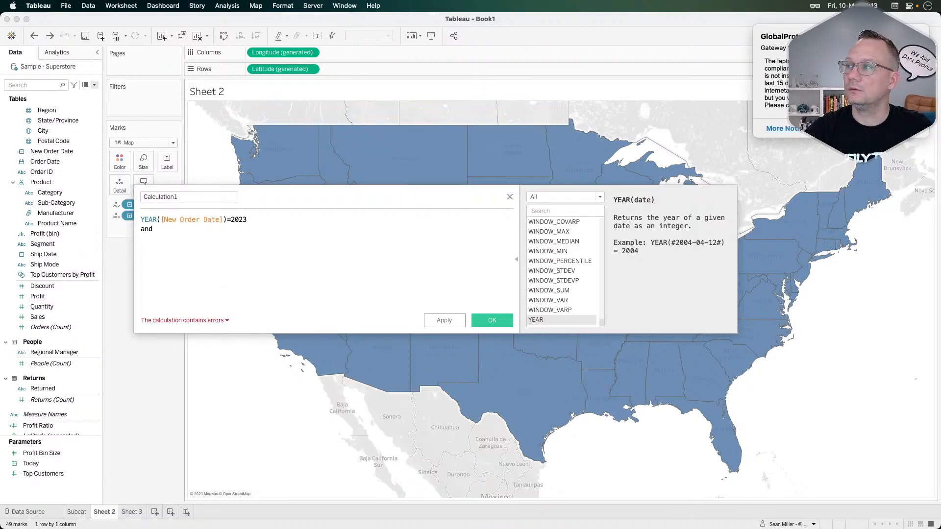
click(180, 258)
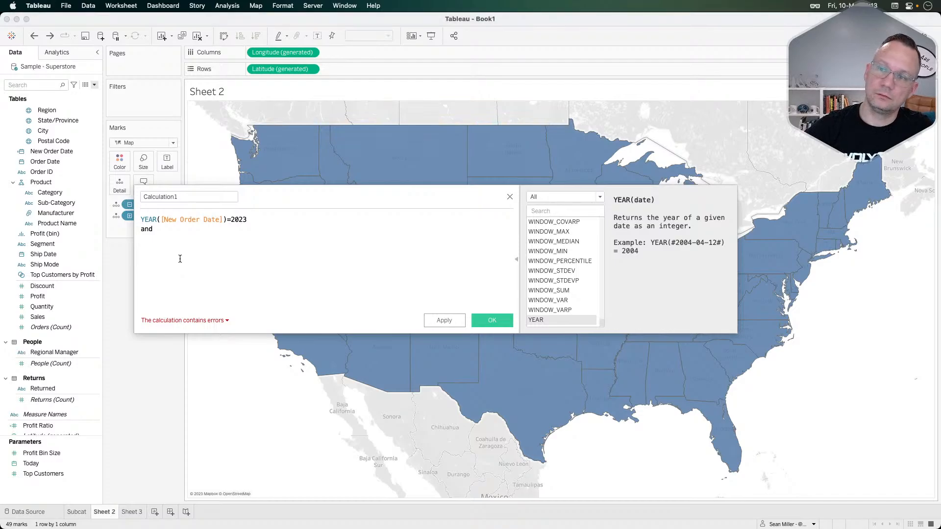
Add [New Order Date]<=[Today] as the formula's second condition, using the Today parameter
text(order)
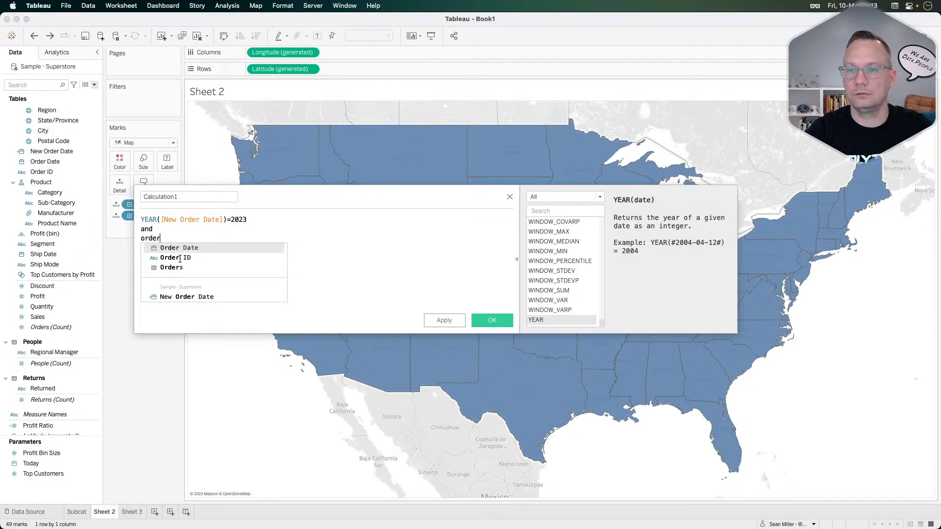
key(BackSpace)
key(BackSpace)
key(BackSpace)
key(BackSpace)
key(BackSpace)
text(new)
key(Return)
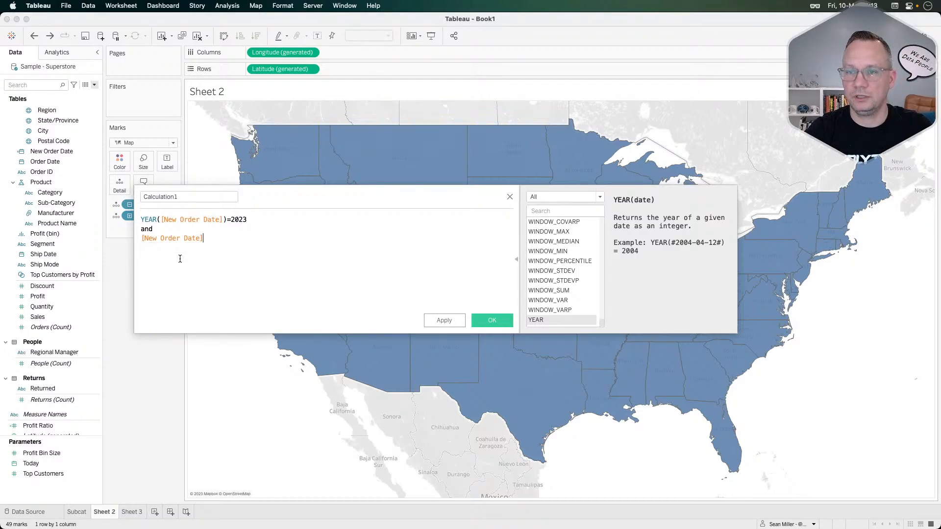
text(<=)
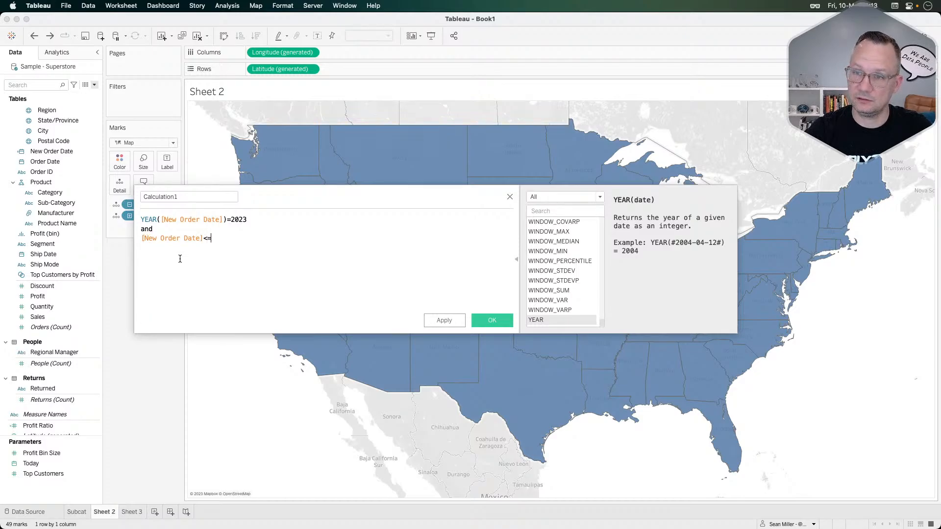
text(today)
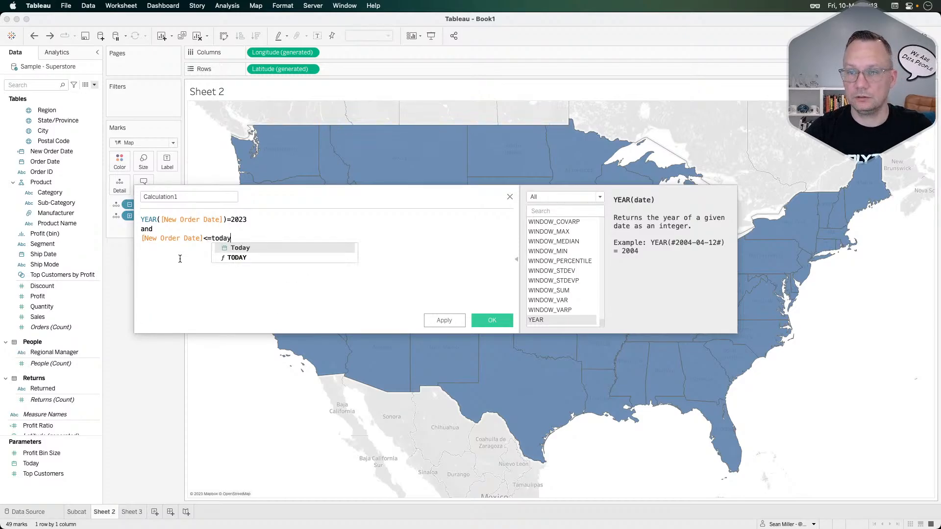
key(Return)
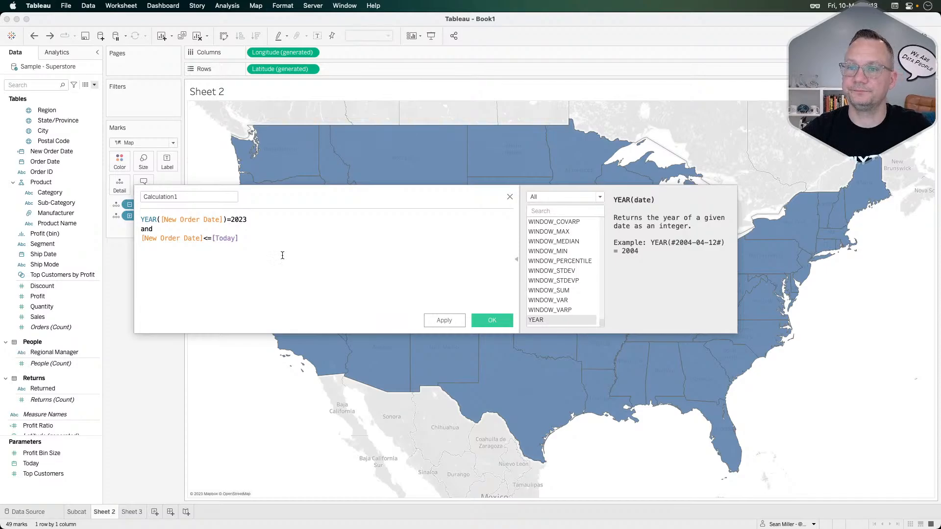
Name the calculated field Date Filter and save it
double_click(192, 197)
text(Date Filter)
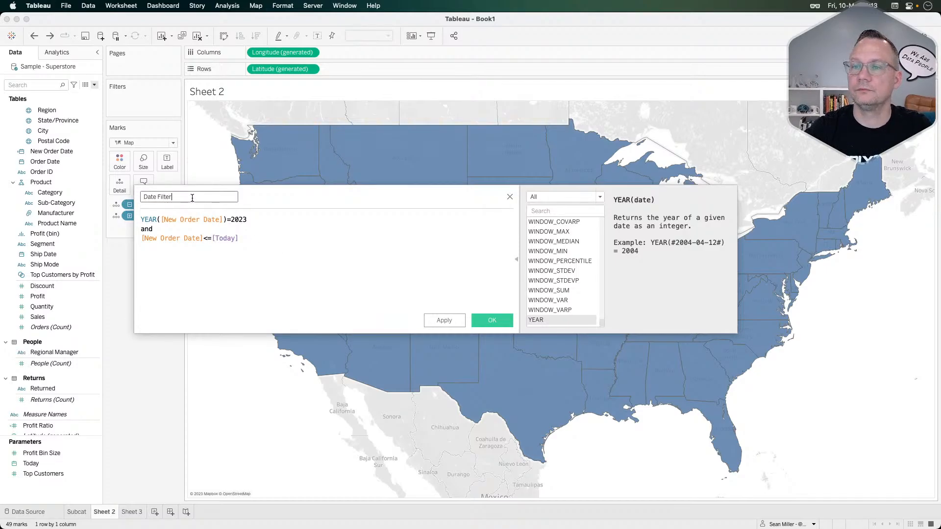
click(491, 320)
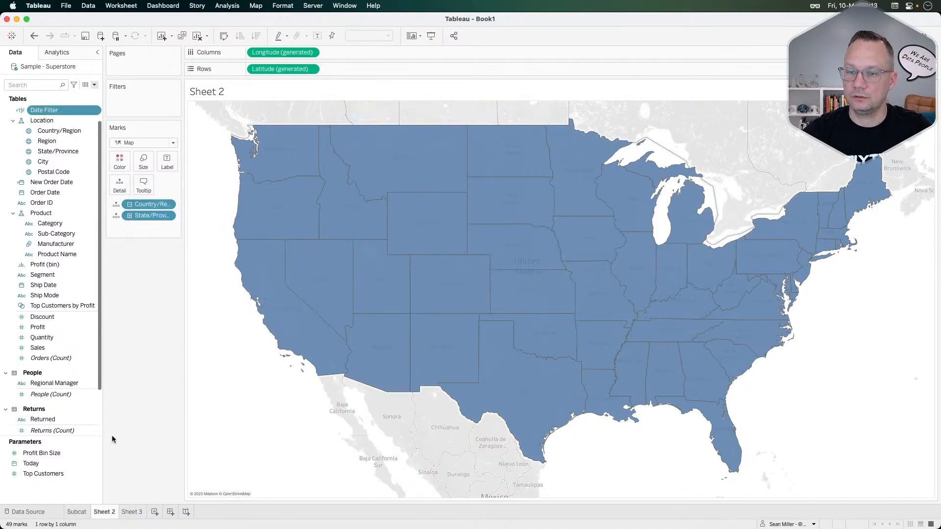
Filter the Subcat sheet by Date Filter, keeping only True
click(77, 510)
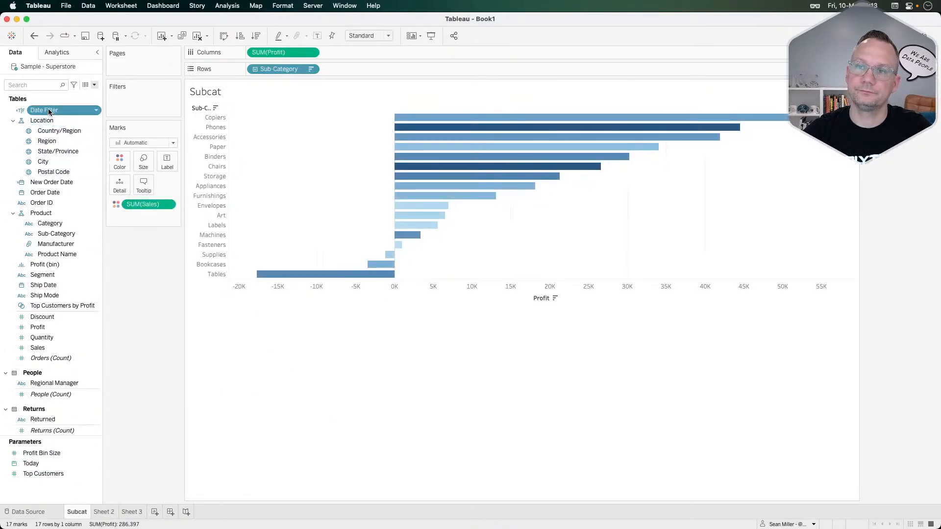
drag(49, 110, 123, 112)
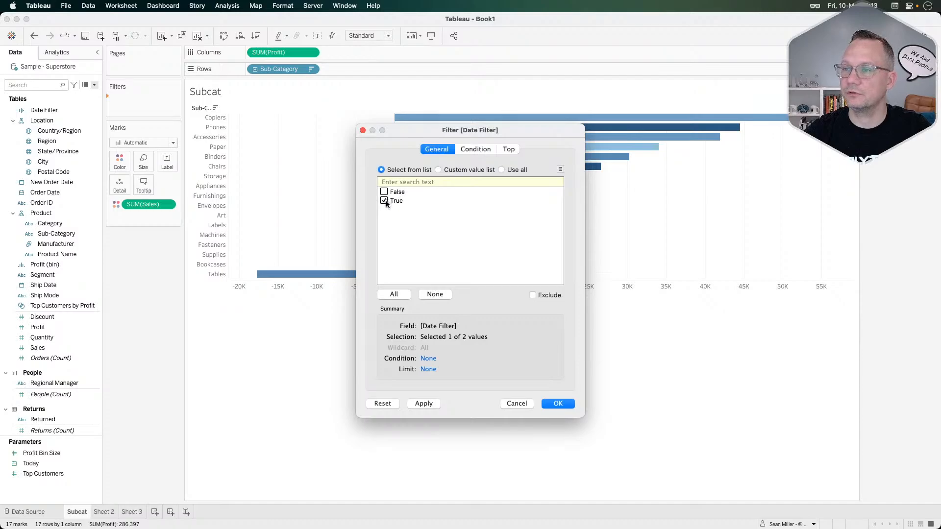
click(552, 404)
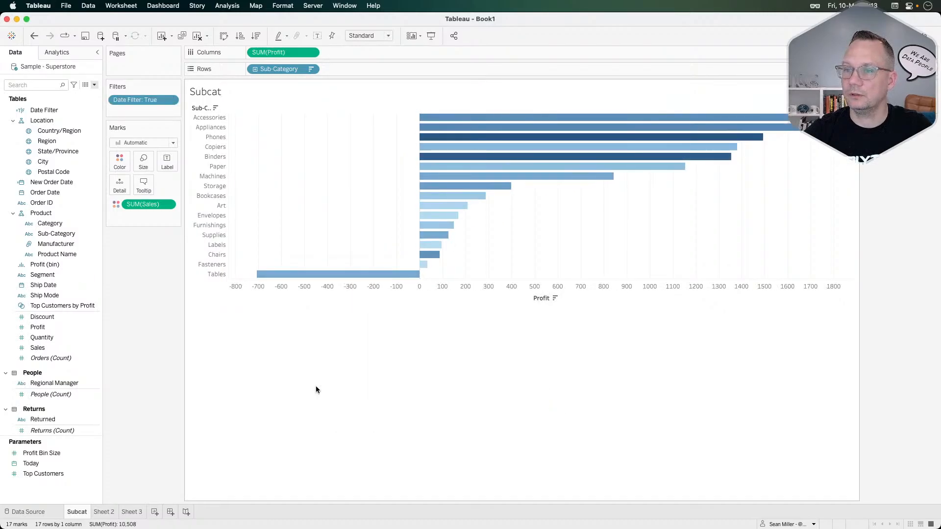
Check the challenge's date requirement in the browser, then apply the Date Filter to all worksheets using this data source
key(super+Tab)
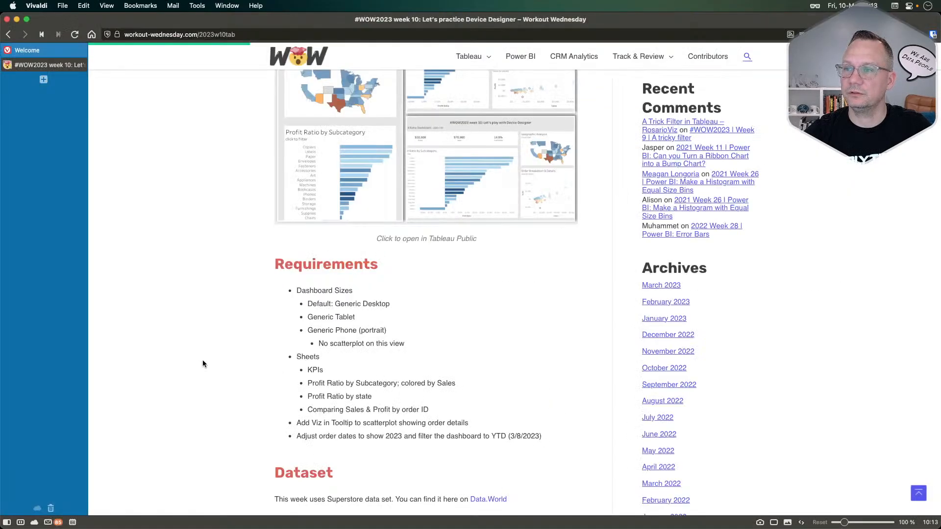
key(super+Tab)
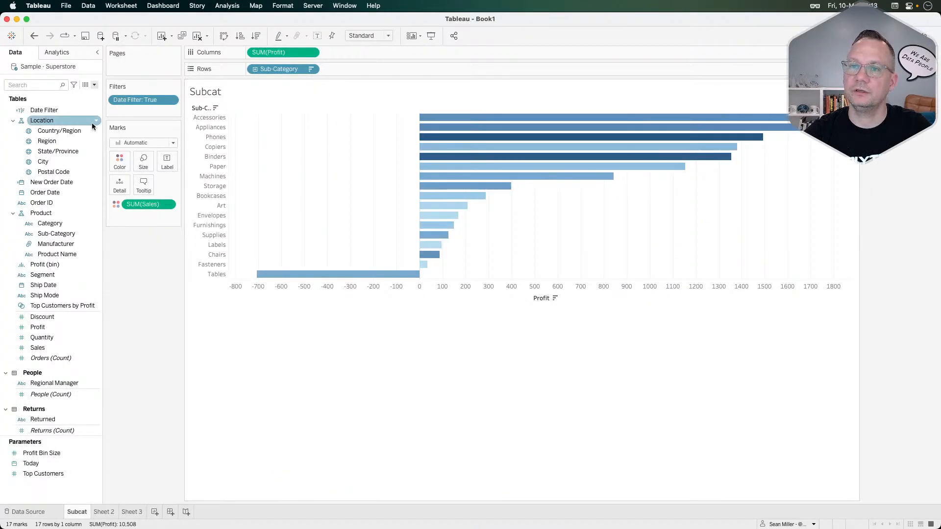
click(171, 100)
mouse_move(163, 153)
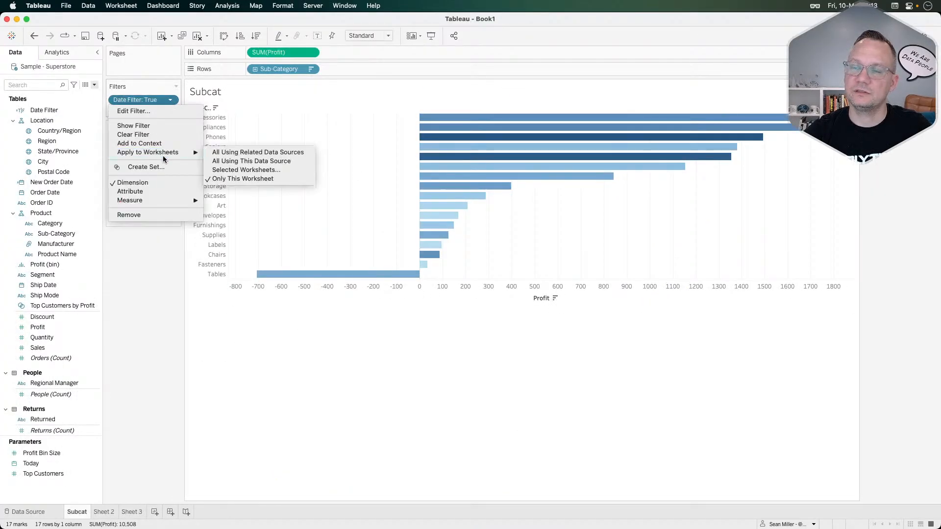
click(230, 162)
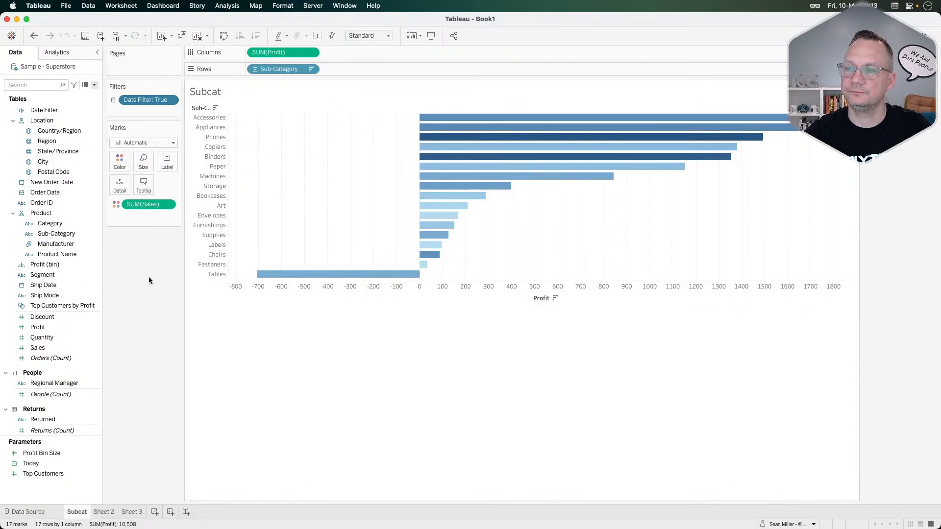
Open Sheet 2 and compare its map with the example dashboard and requirements on the Workout Wednesday page in the browser
click(110, 513)
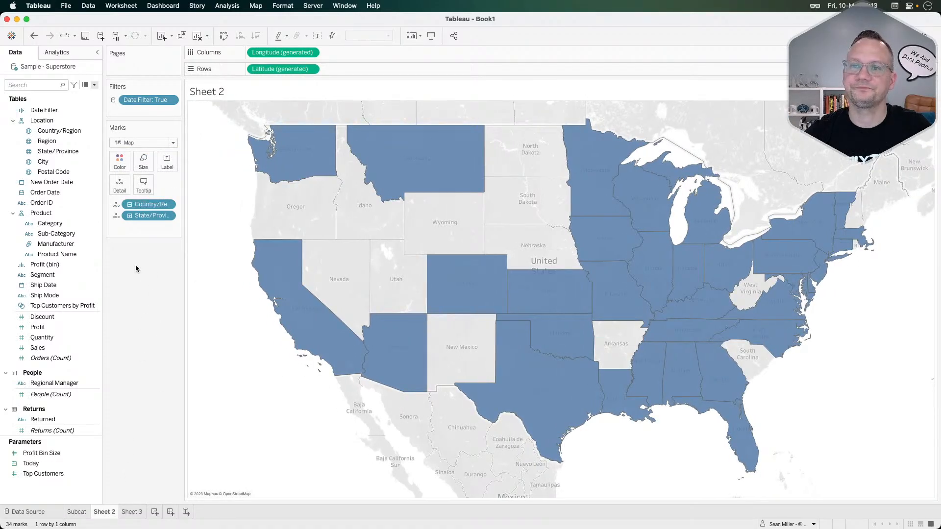
key(super+Tab)
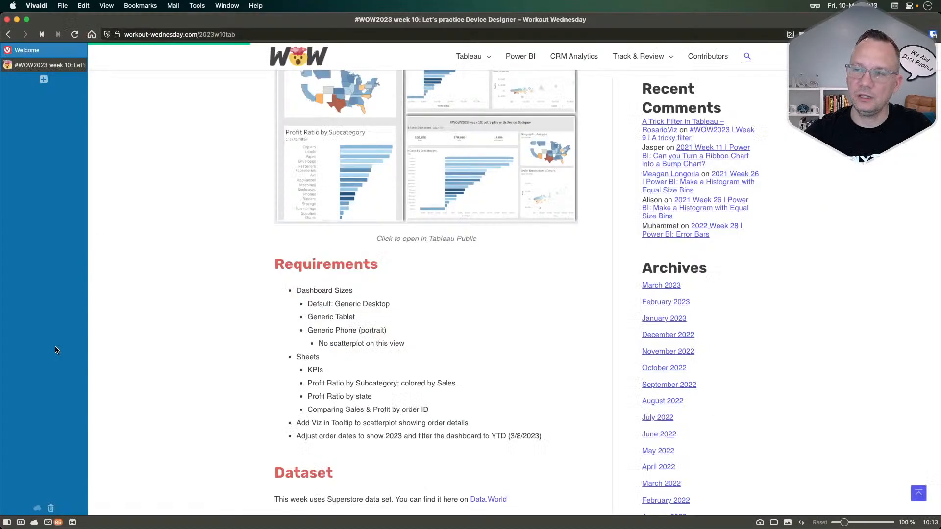
scroll(205, 304, up, 3)
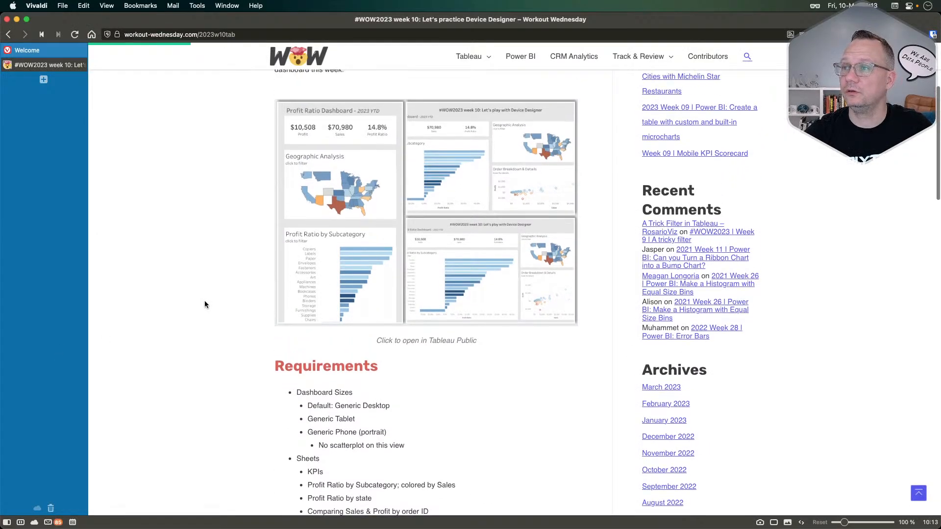
key(super+Tab)
click(67, 338)
click(51, 328)
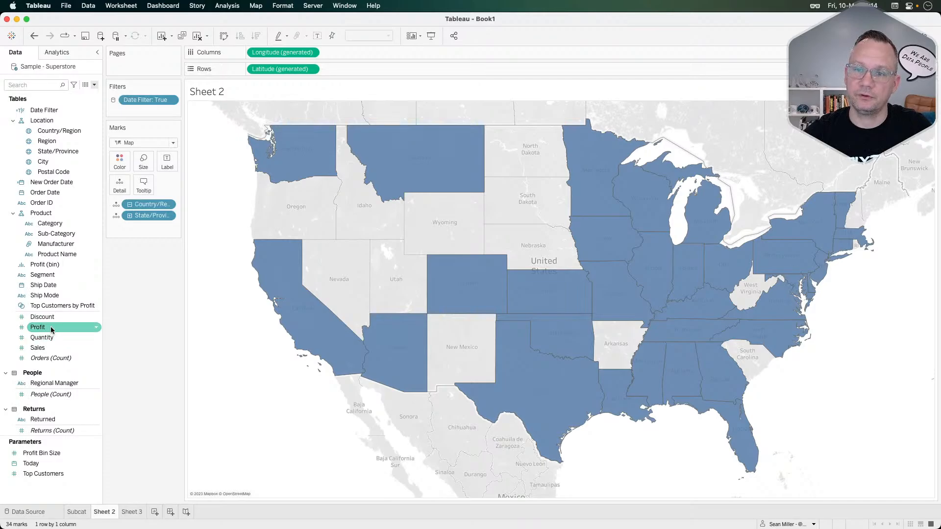
key(super+Tab)
scroll(401, 456, down, 3)
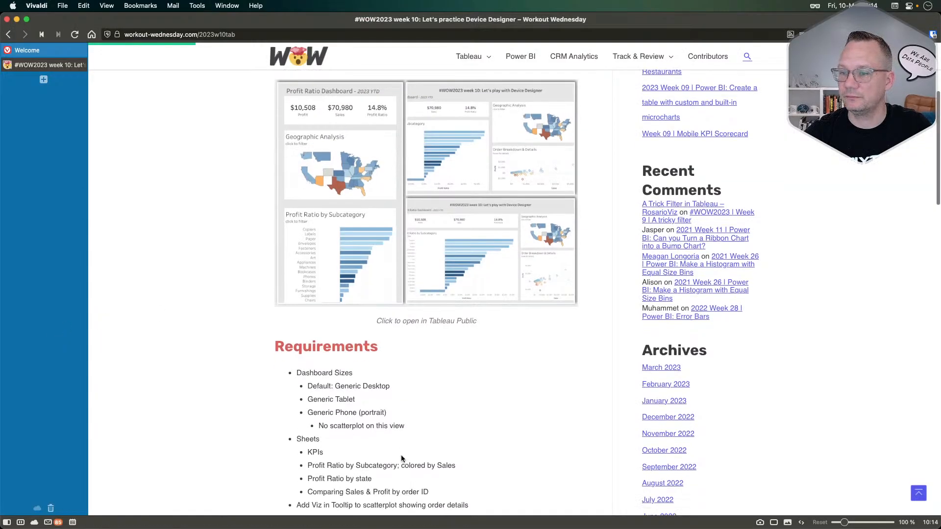
key(super+Tab)
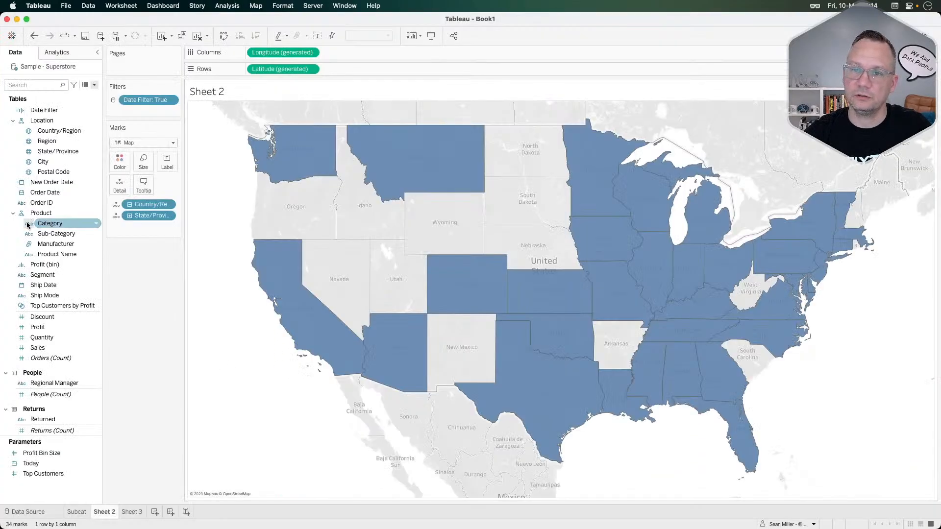
Set Profit Ratio's default number format to percentage with one decimal place and color the Sheet 2 map by it
click(57, 357)
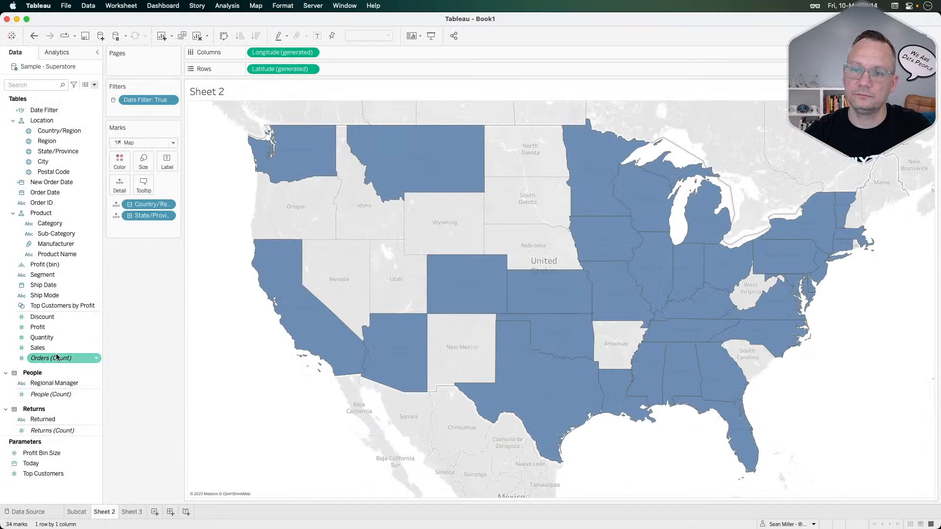
scroll(49, 430, down, 3)
right_click(44, 406)
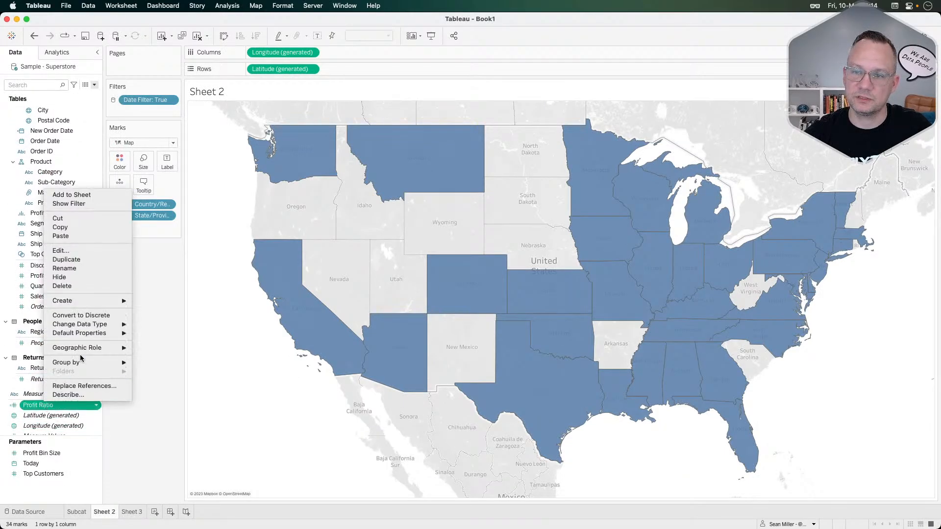
mouse_move(99, 334)
click(164, 351)
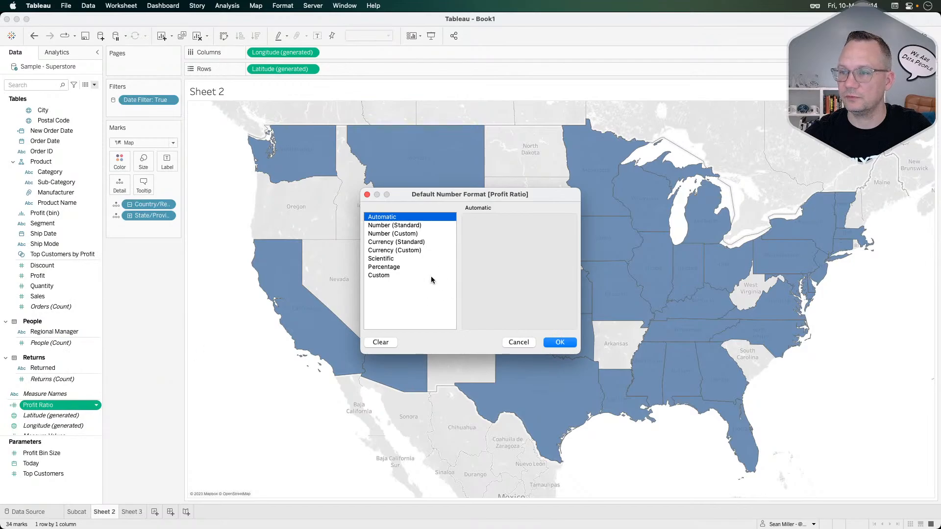
click(442, 267)
click(496, 238)
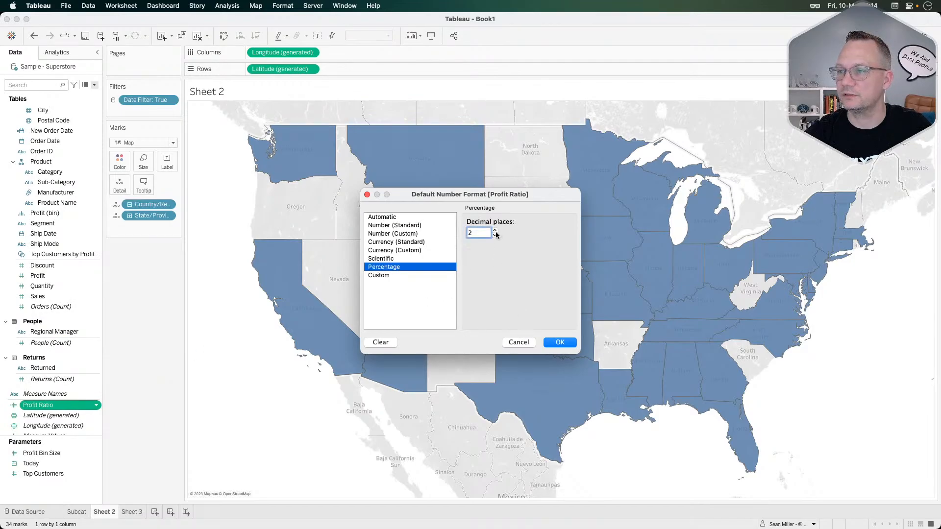
click(560, 343)
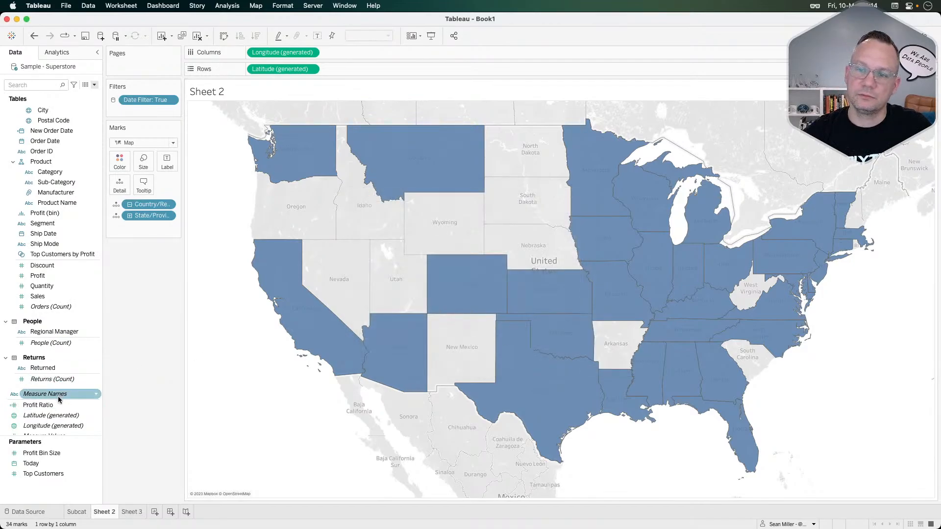
drag(38, 405, 117, 162)
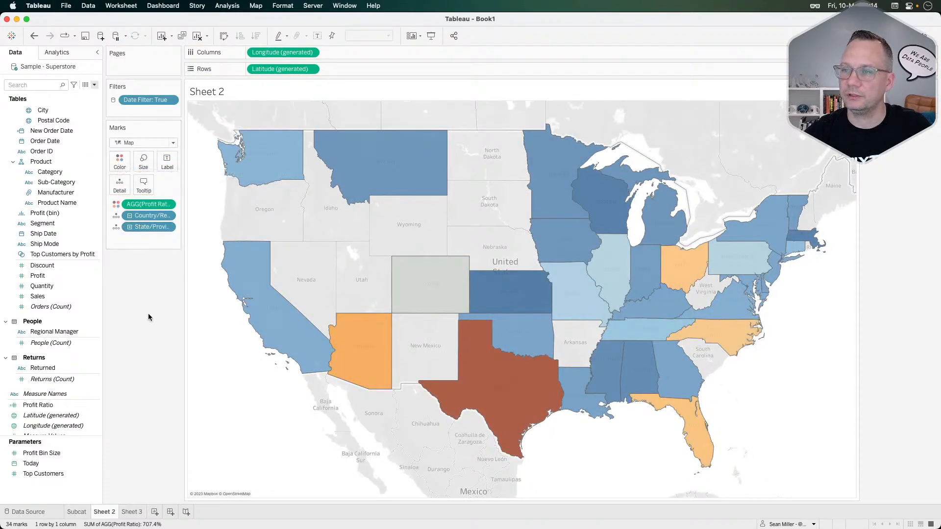
Set the washout of the map's background layers to 93%
right_click(226, 339)
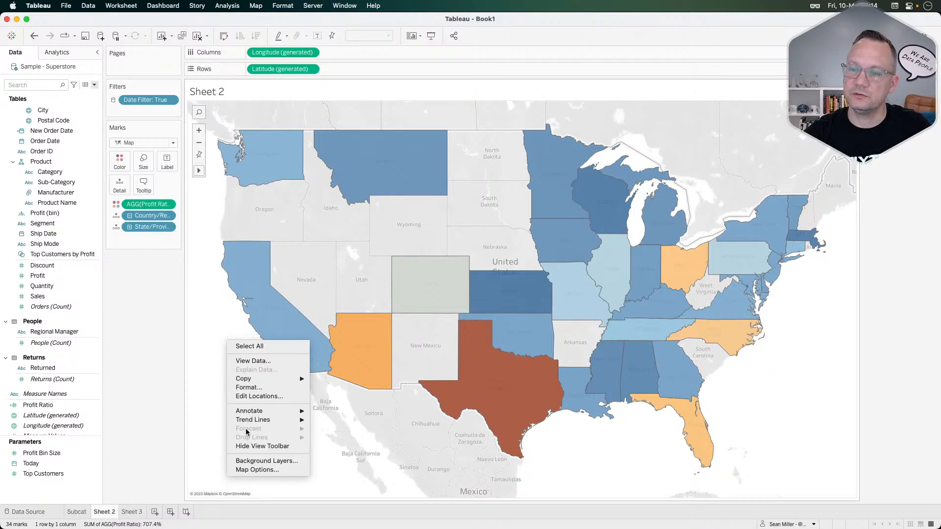
click(249, 462)
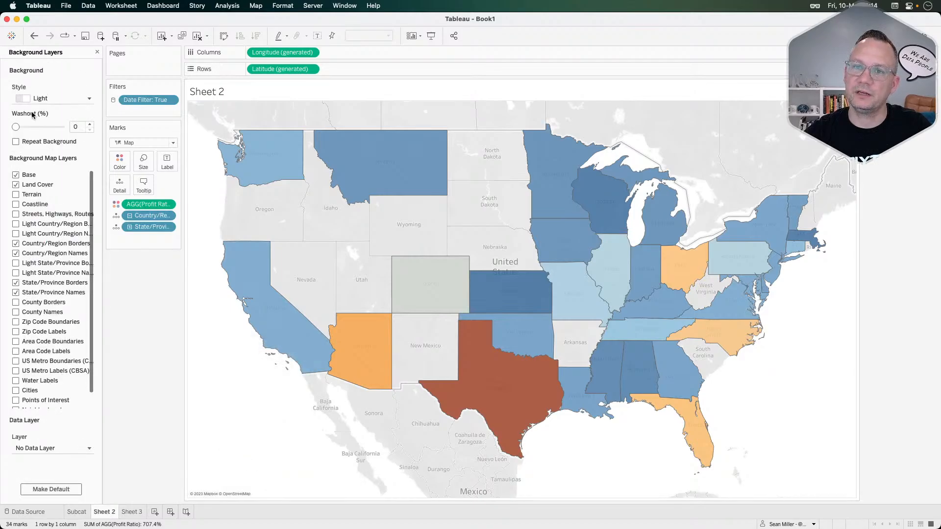
drag(17, 127, 63, 133)
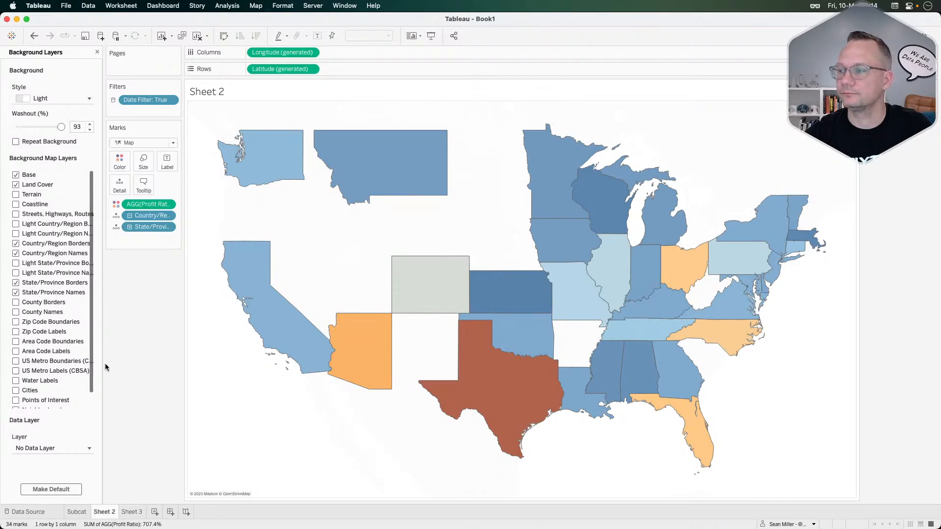
Set the map sheet's row divider and column divider borders to None for both pane and header
right_click(198, 391)
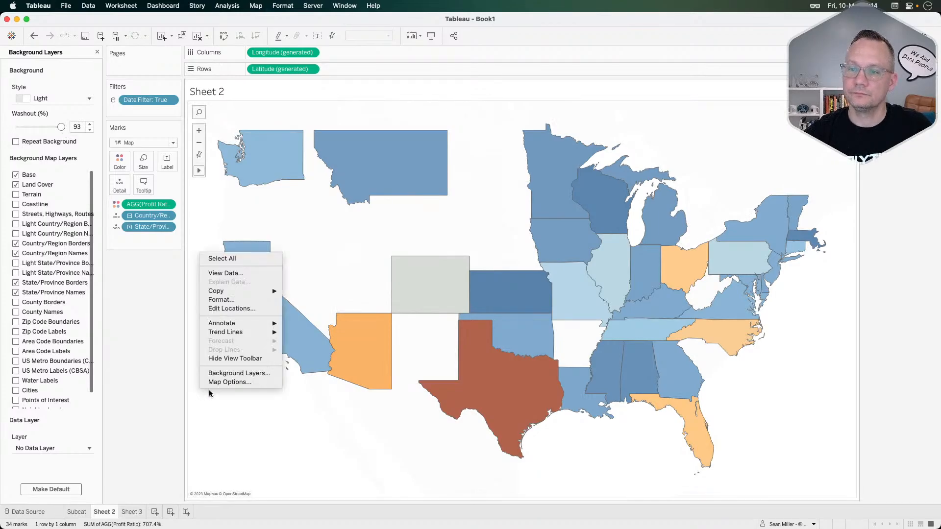
click(221, 299)
click(48, 68)
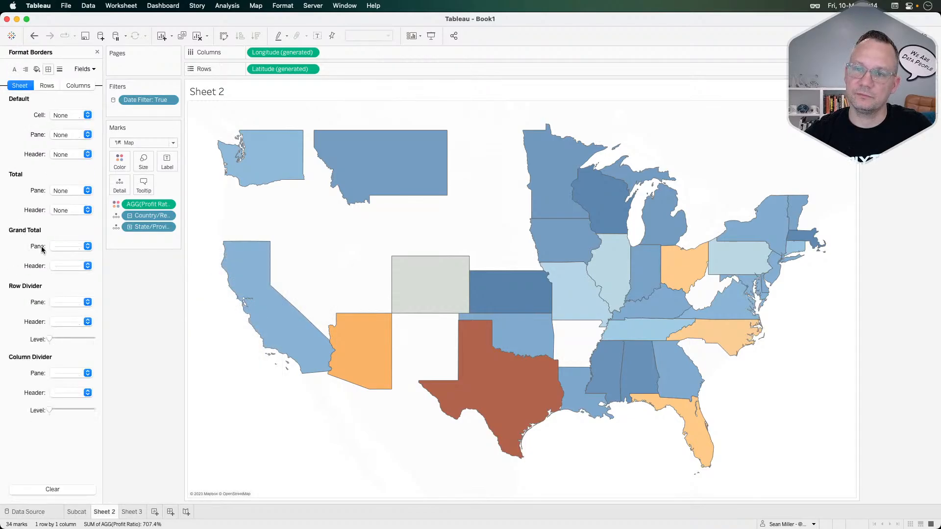
click(61, 305)
click(61, 318)
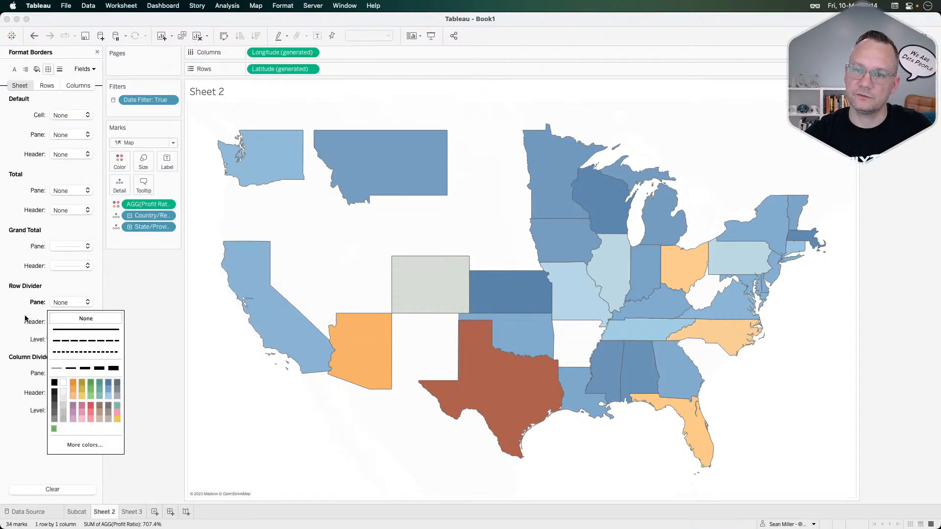
click(59, 372)
click(62, 389)
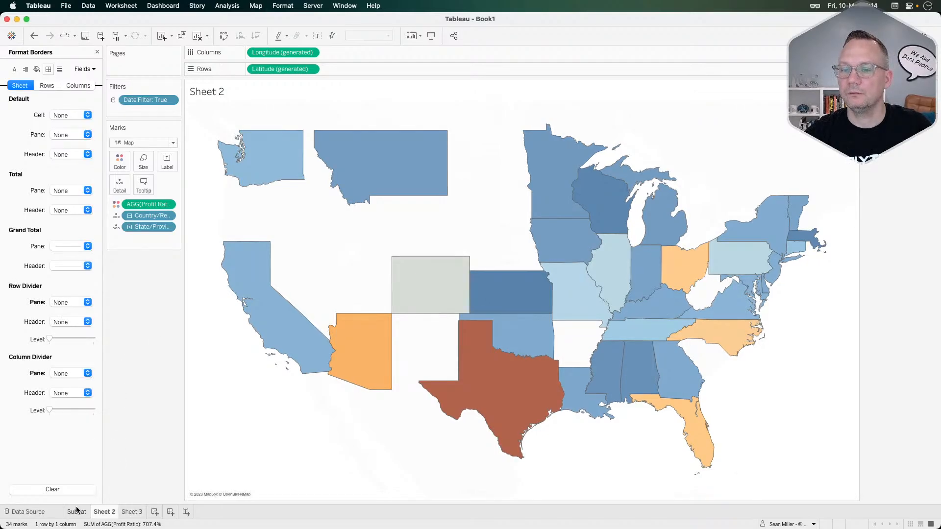
Rename Sheet 2 as Geo
double_click(103, 511)
text(Ge)
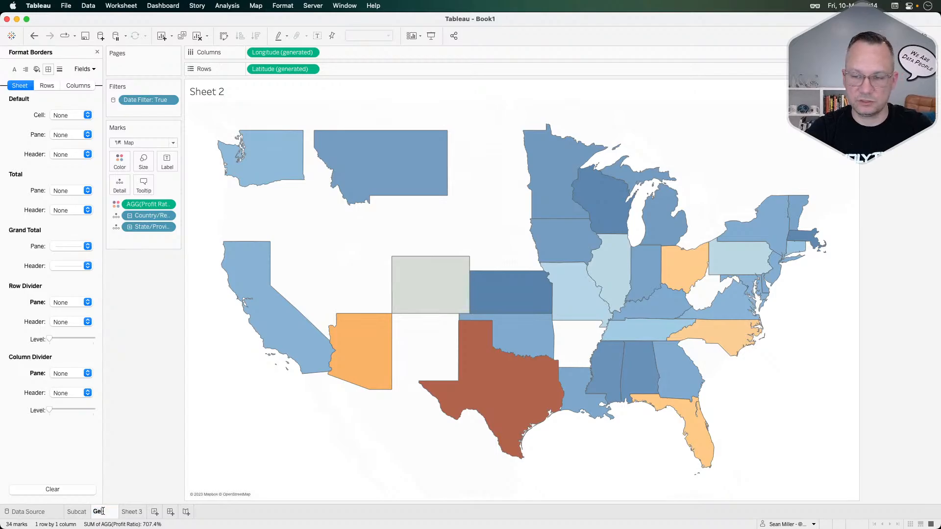
text(o)
key(Return)
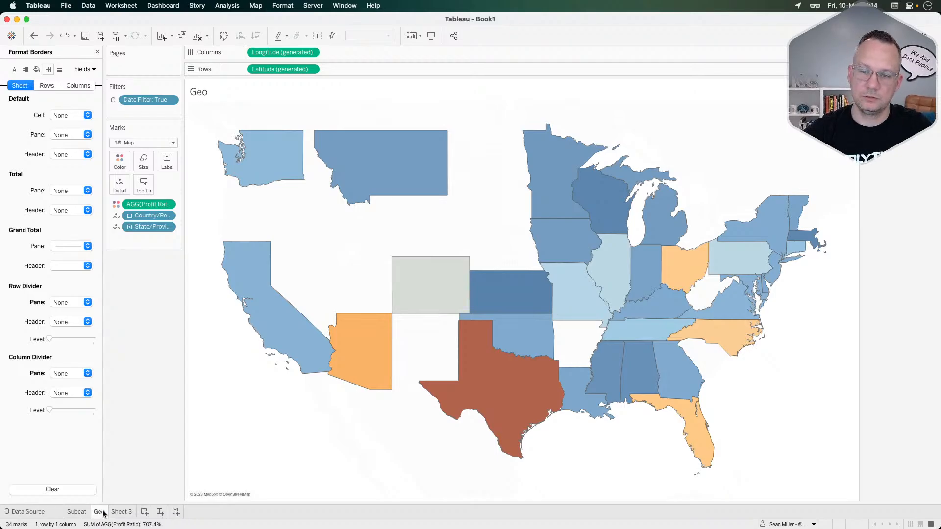
On Sheet 3, filter Measure Names to only Profit, Profit Ratio and Sales
click(121, 511)
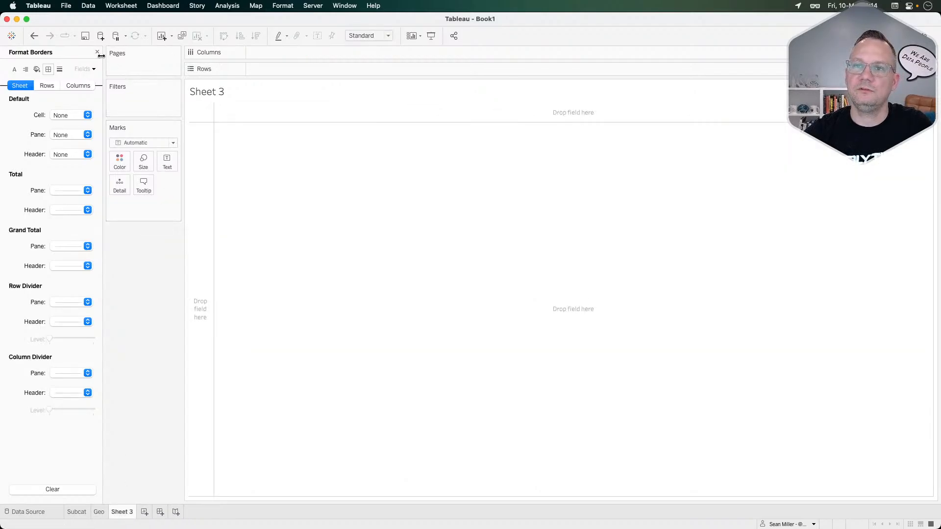
click(98, 52)
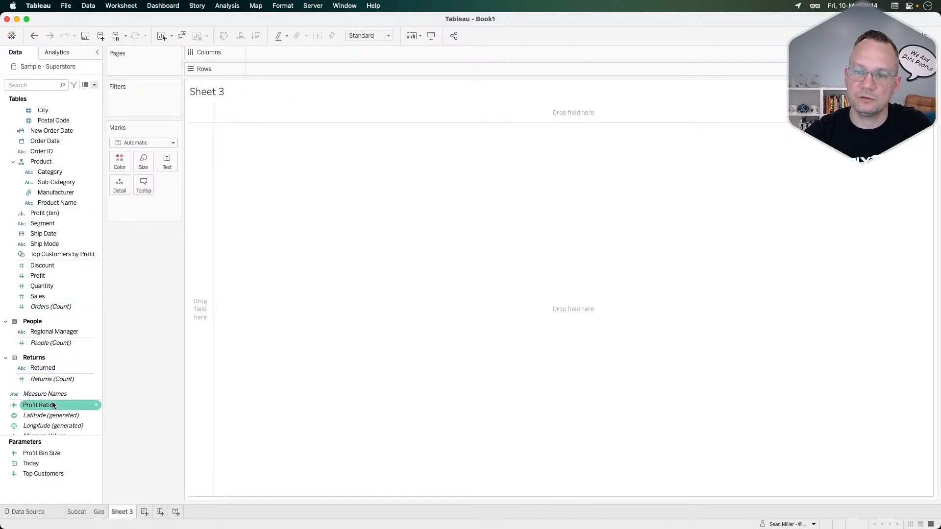
scroll(52, 401, down, 1)
drag(45, 382, 140, 102)
click(434, 291)
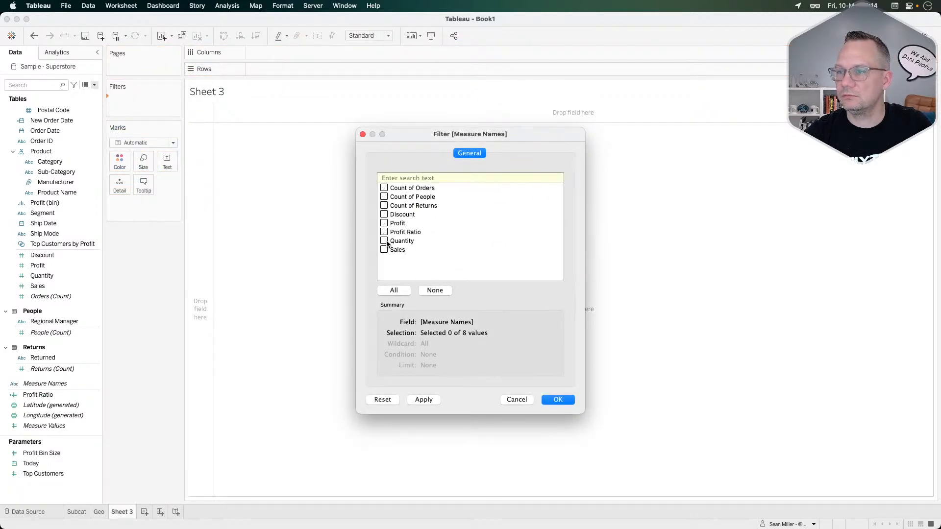
click(385, 250)
click(384, 223)
click(390, 232)
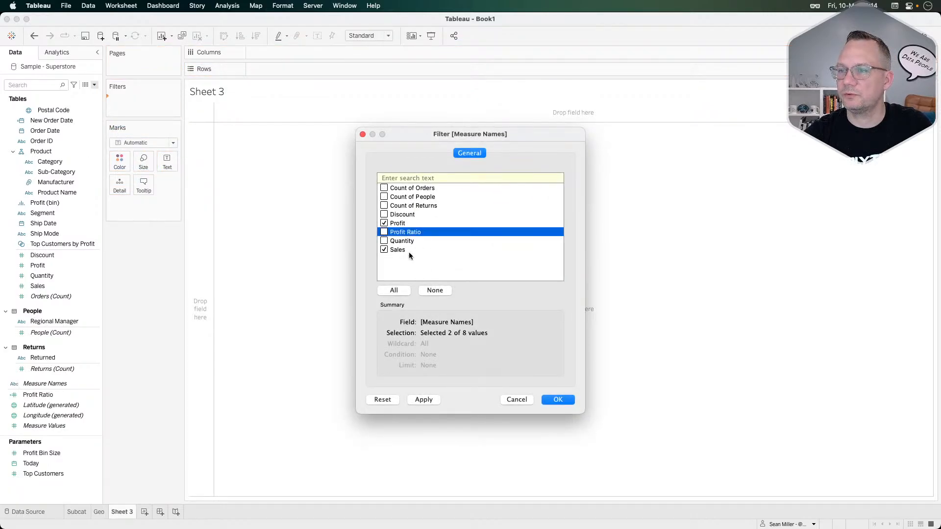
click(557, 400)
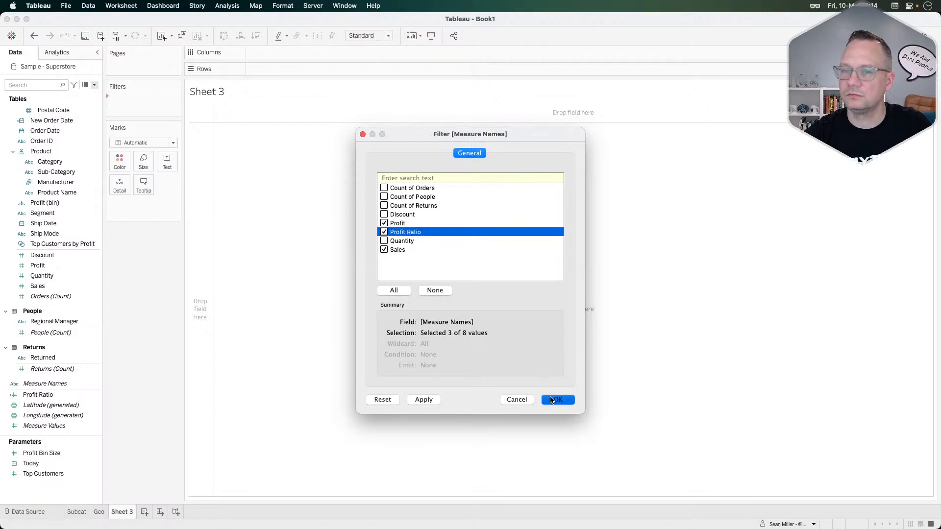
Place Measure Names on columns and add both Measure Values and Measure Names as text on the marks
drag(42, 387, 301, 55)
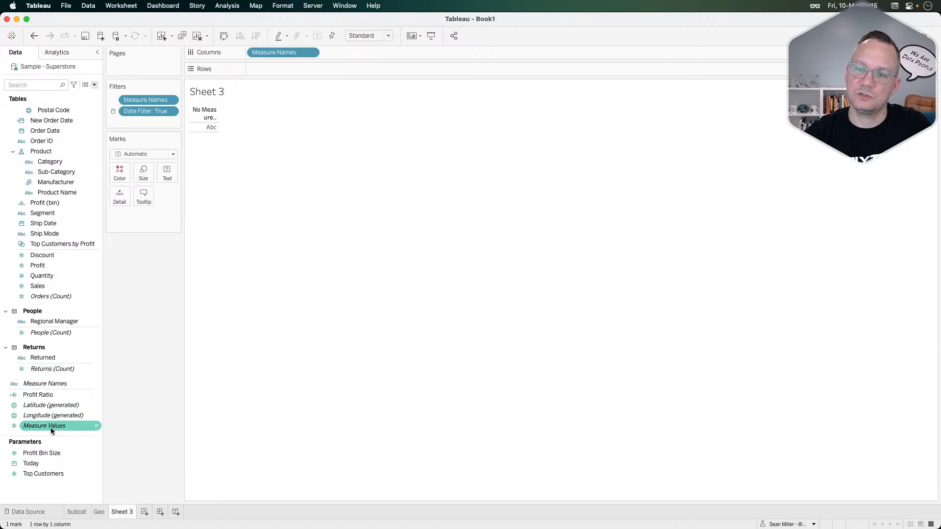
drag(51, 427, 206, 133)
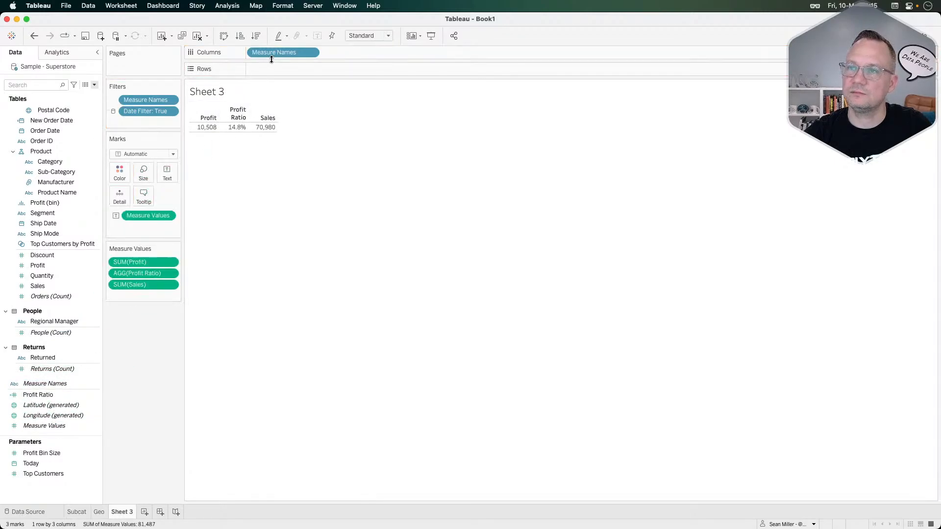
drag(273, 52, 164, 169)
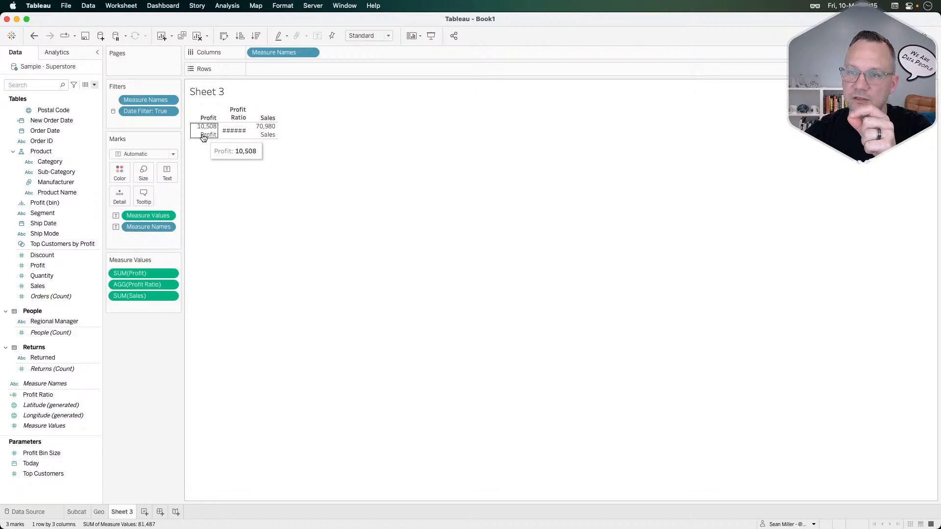
Rearrange the text label so Measure Values sits on the line above Measure Names, with both lines centered
click(169, 172)
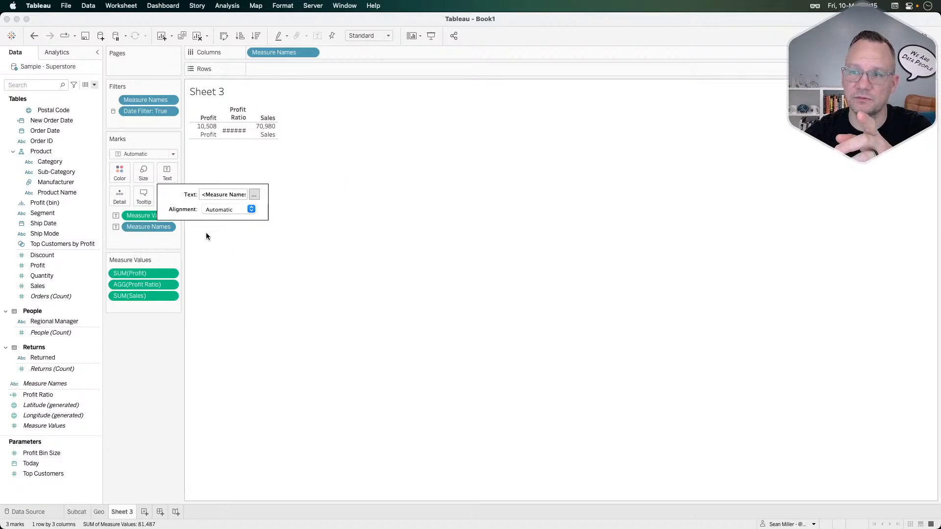
click(254, 195)
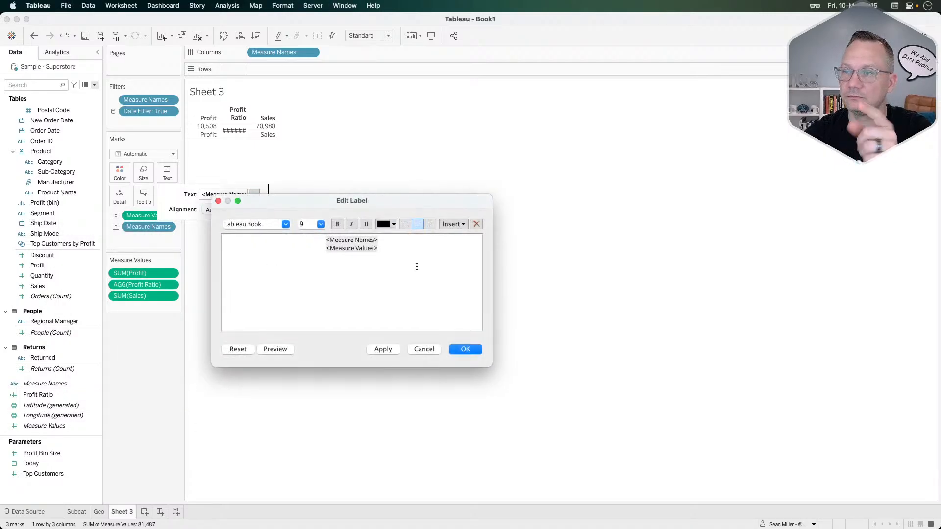
double_click(358, 239)
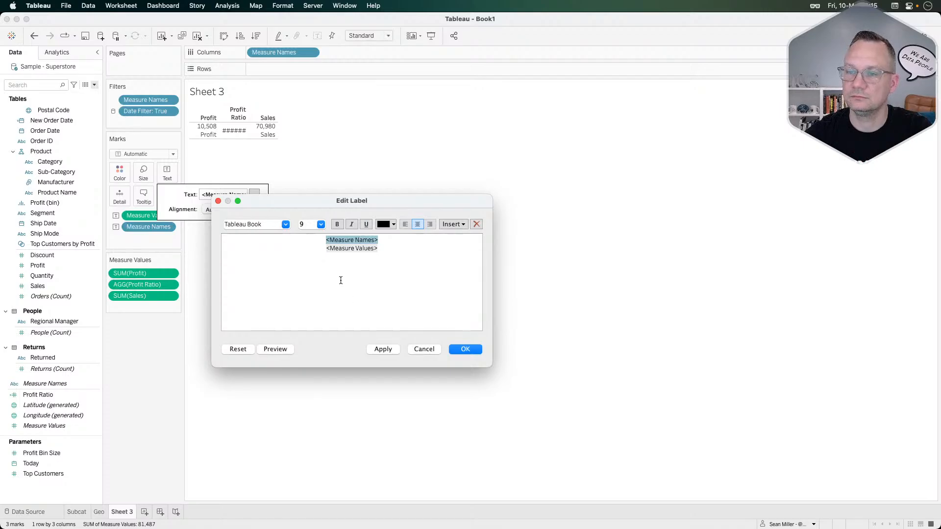
click(393, 252)
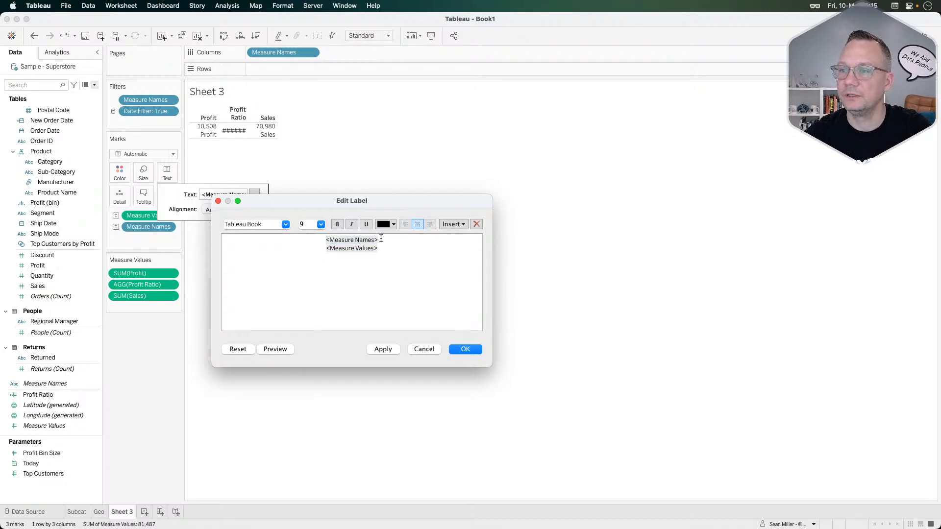
drag(381, 248, 316, 235)
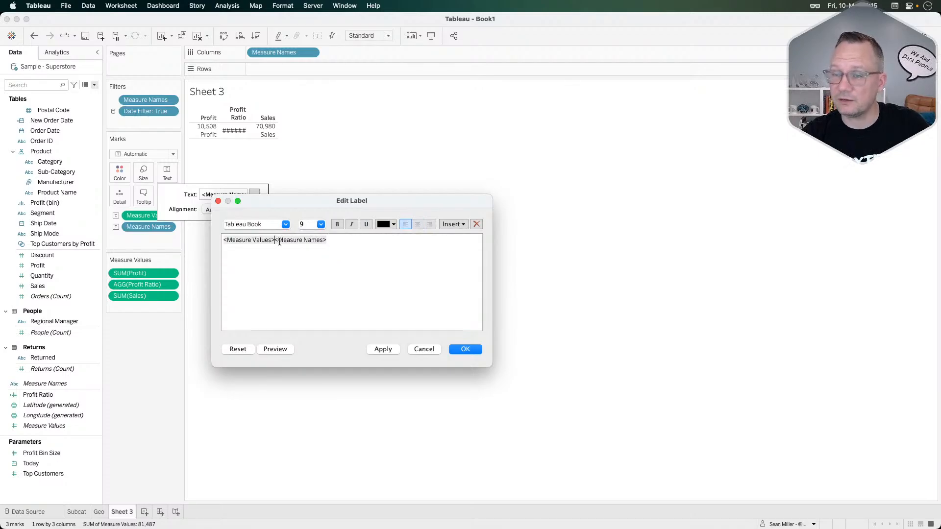
key(Return)
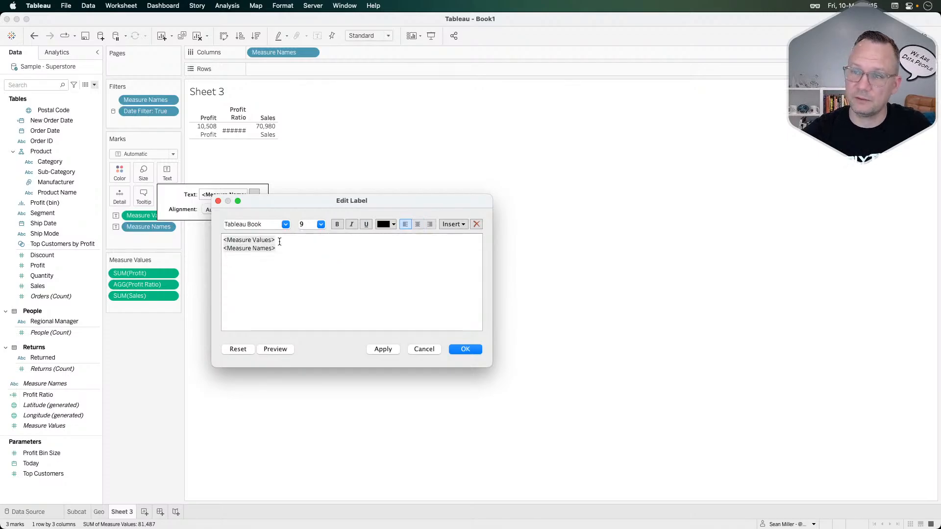
key(super+a)
click(418, 225)
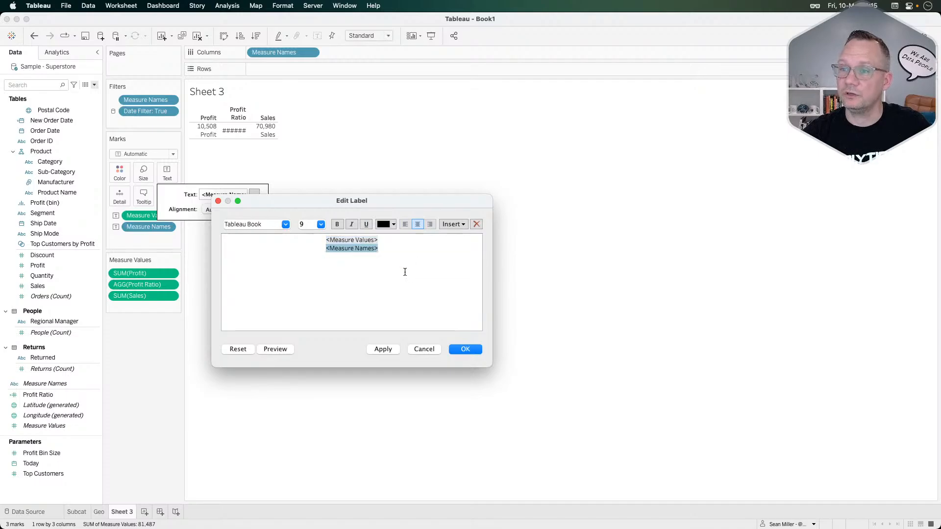
click(405, 272)
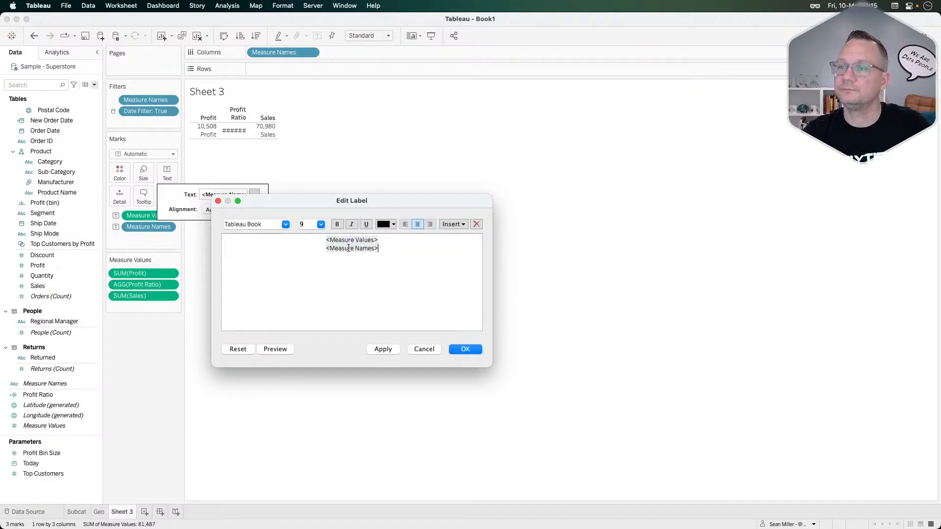
Format Measure Values in the label as 15 pt Tableau Semibold and apply the label changes
double_click(350, 240)
click(321, 225)
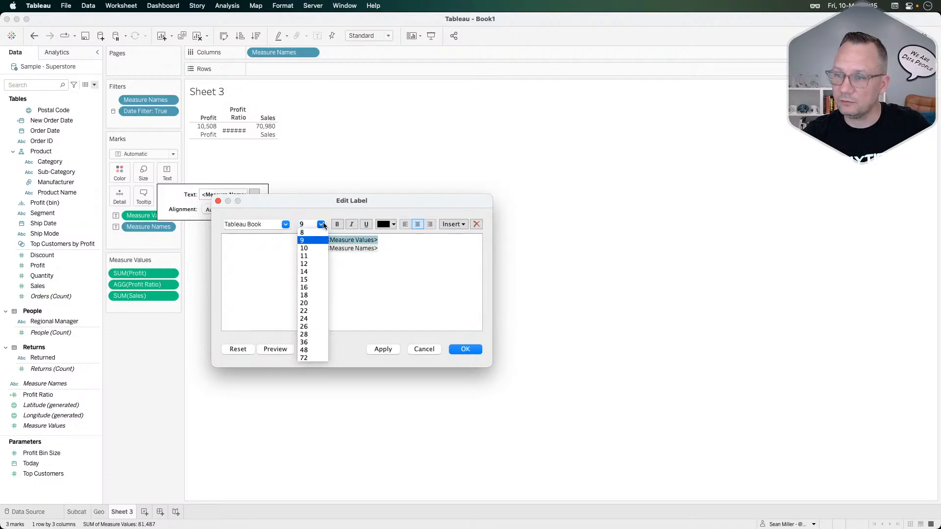
click(311, 279)
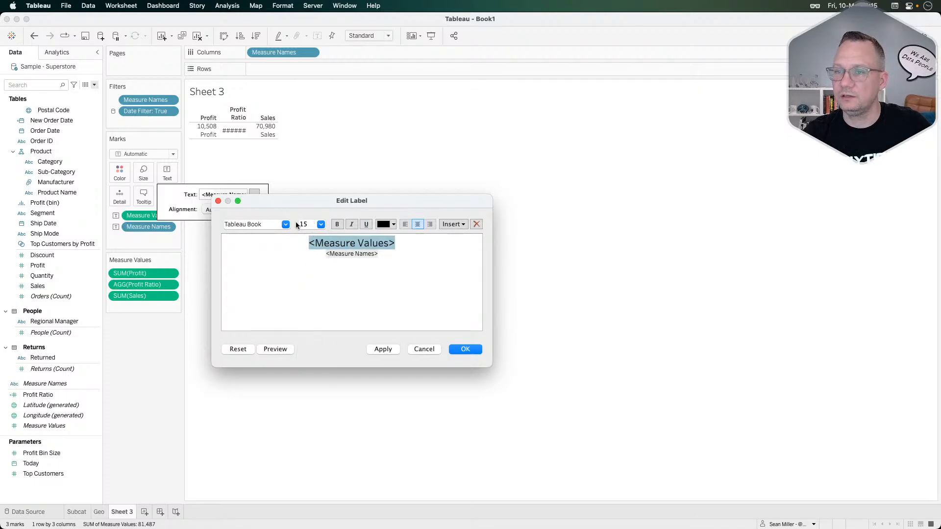
click(285, 225)
click(263, 251)
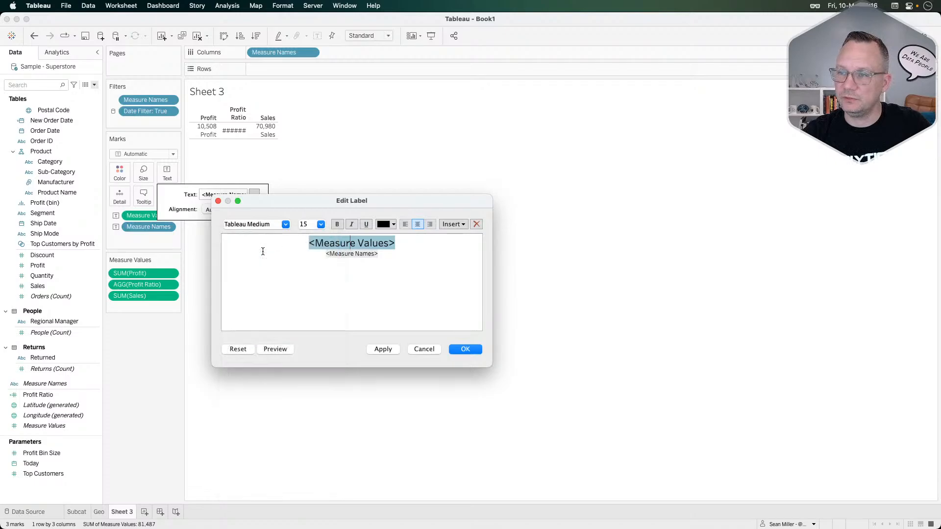
click(285, 225)
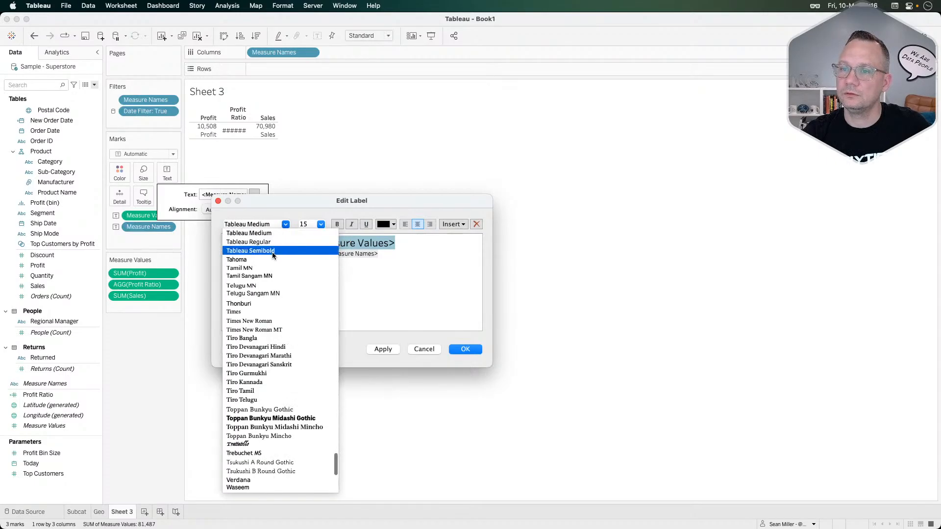
click(272, 250)
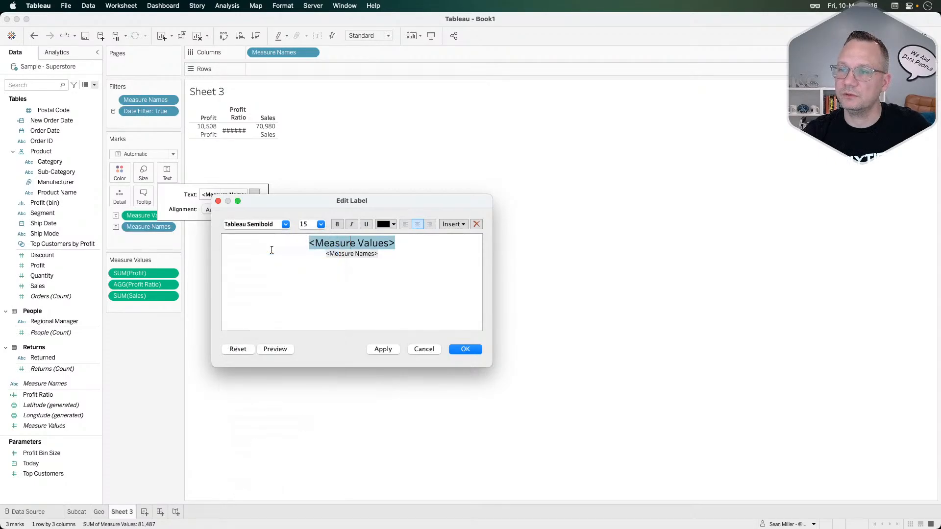
click(379, 349)
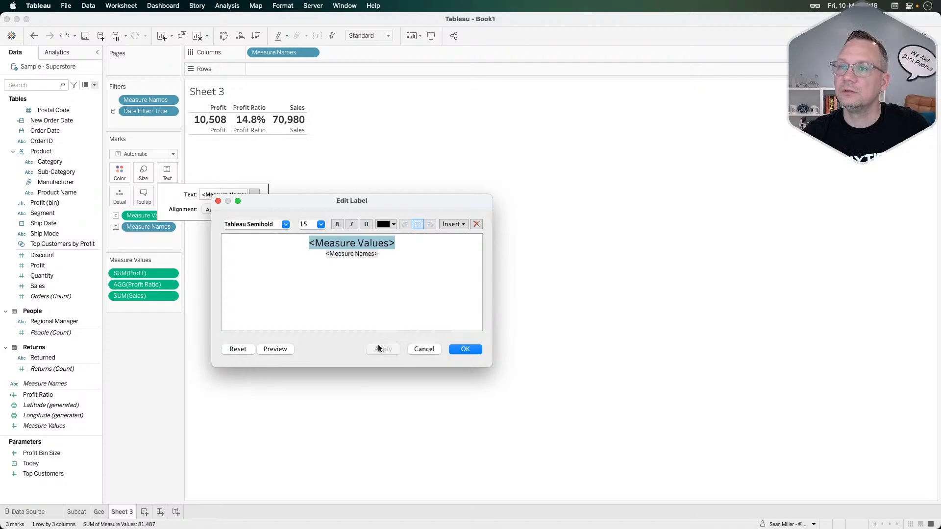
click(468, 351)
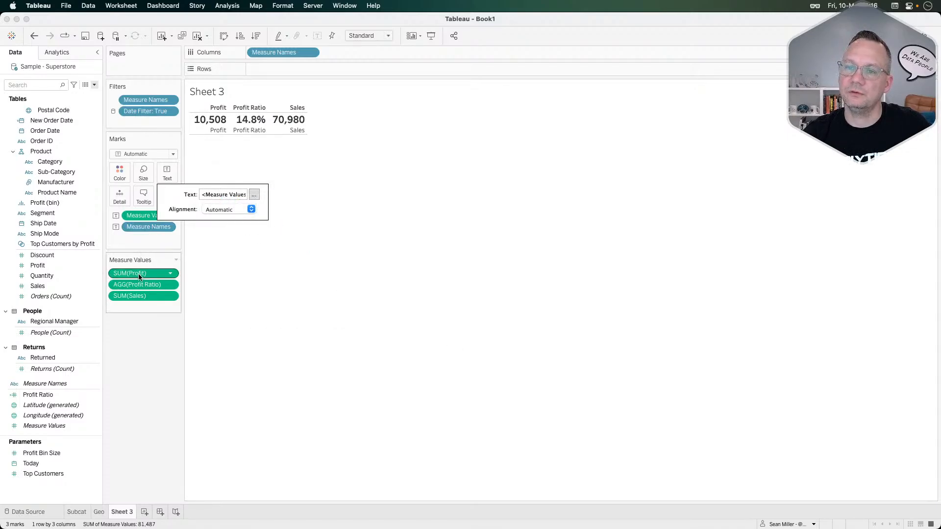
Reorder the measure values to Profit, Sales, Profit Ratio and hide the Measure Names column header
drag(138, 296, 138, 277)
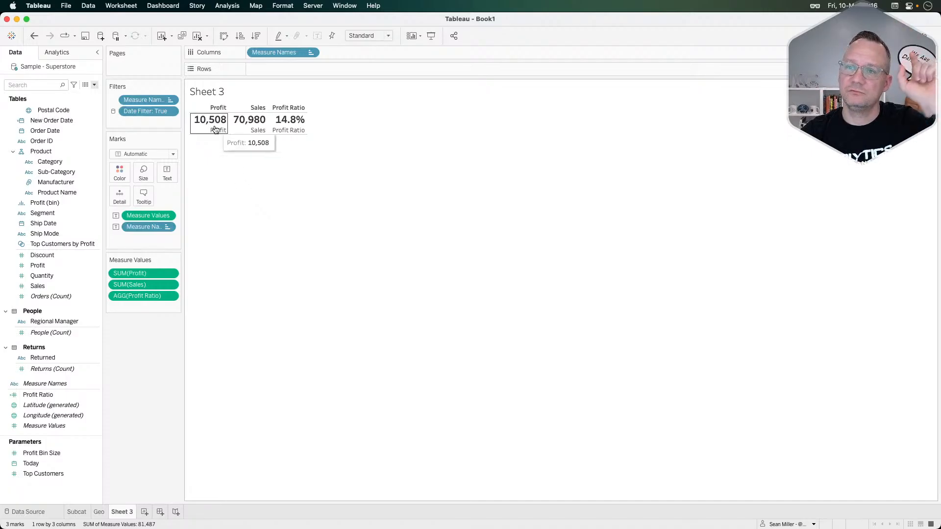
mouse_move(223, 129)
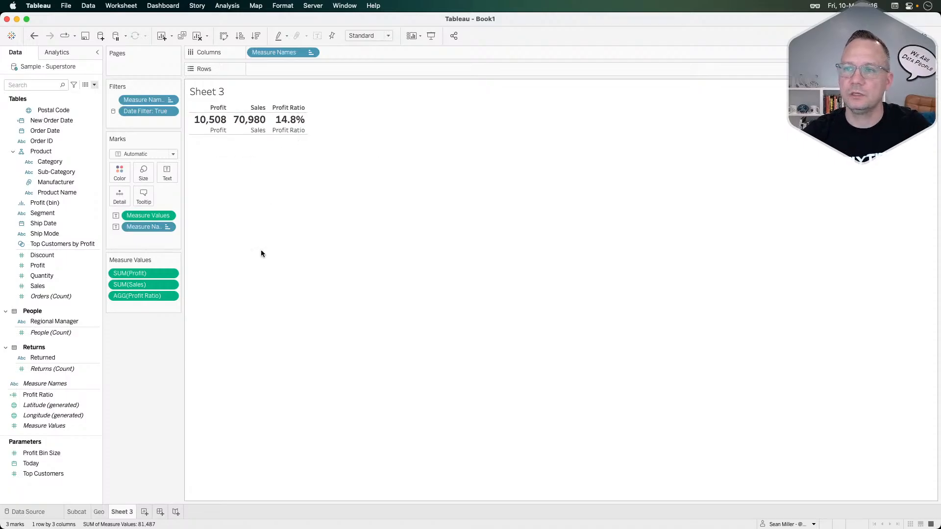
click(311, 53)
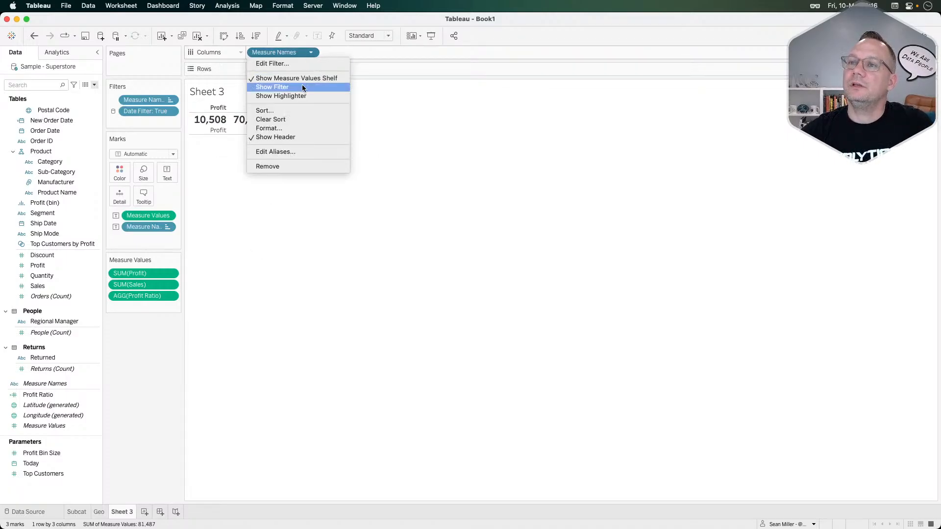
click(286, 137)
Format the text table's borders so the row divider for the pane is set to None
right_click(227, 111)
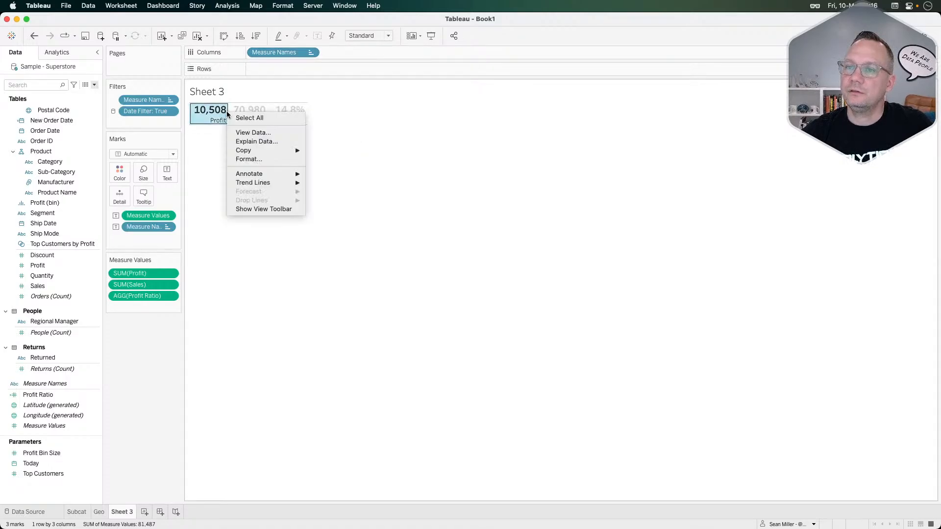
click(248, 159)
click(48, 69)
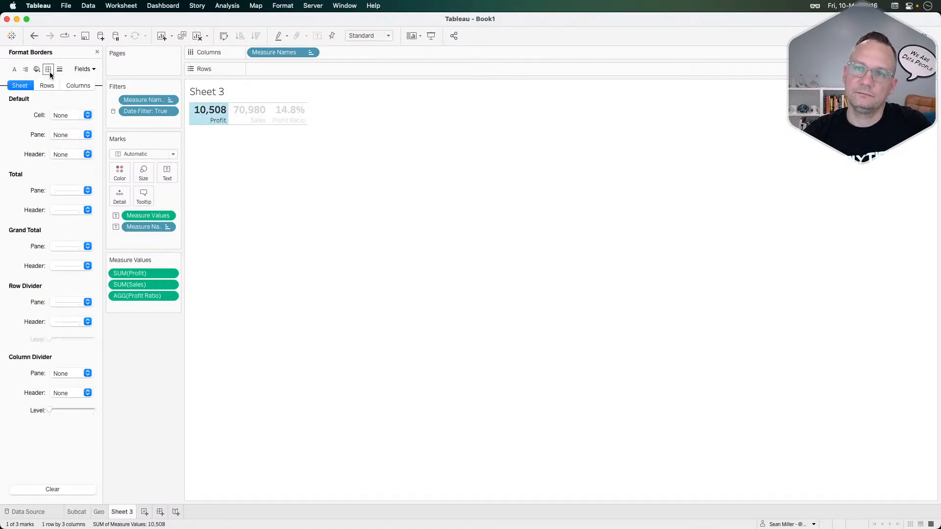
click(61, 302)
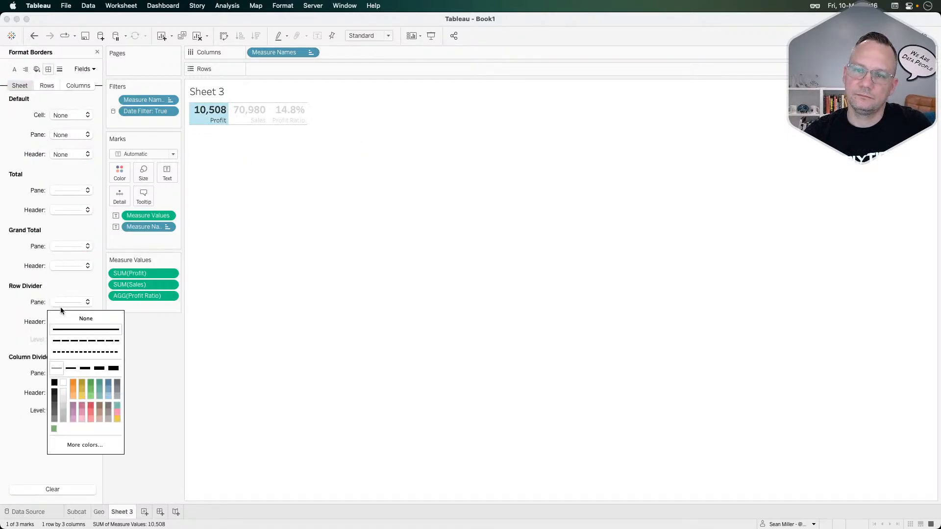
click(134, 346)
Rename Sheet 3 as KPI
double_click(129, 510)
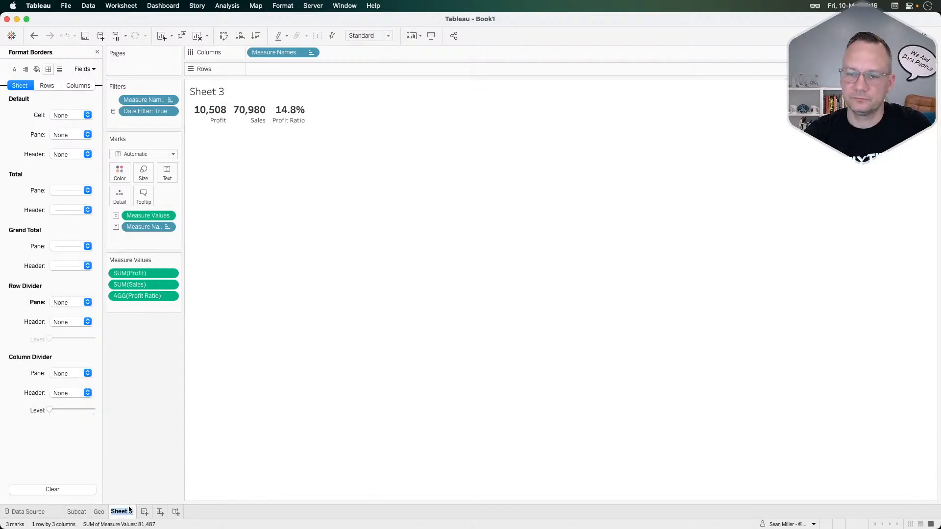
text(JP)
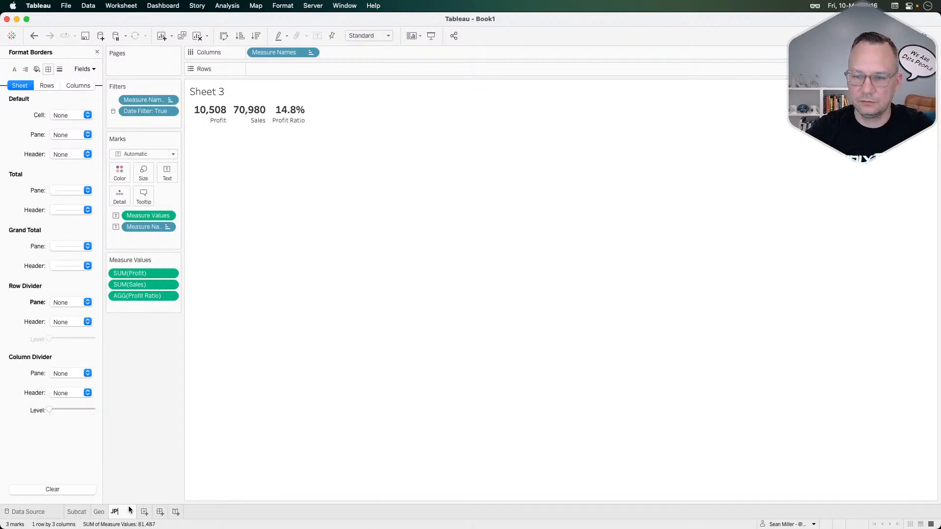
text(I)
key(Return)
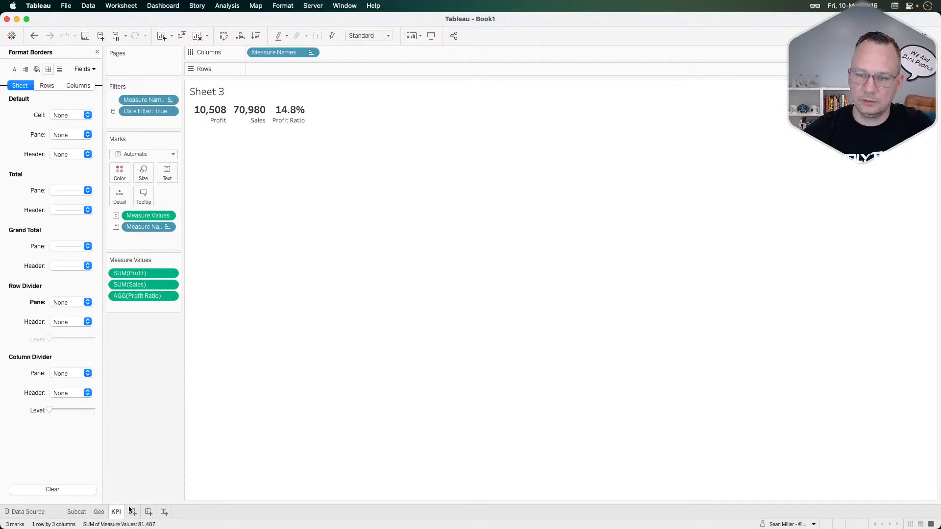
On a new sheet, build a scatterplot of Profit on rows against Sales on columns per Order ID, colored by Profit Ratio
click(131, 511)
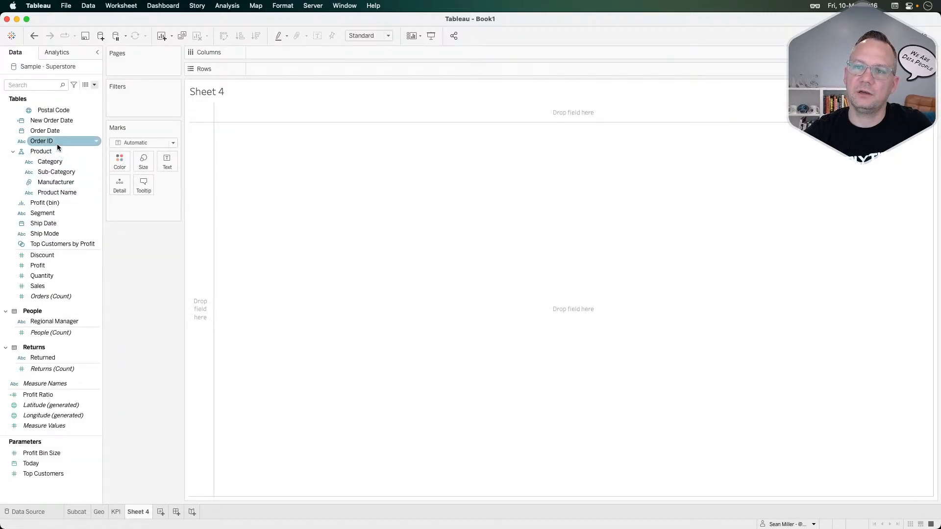
drag(57, 143, 119, 186)
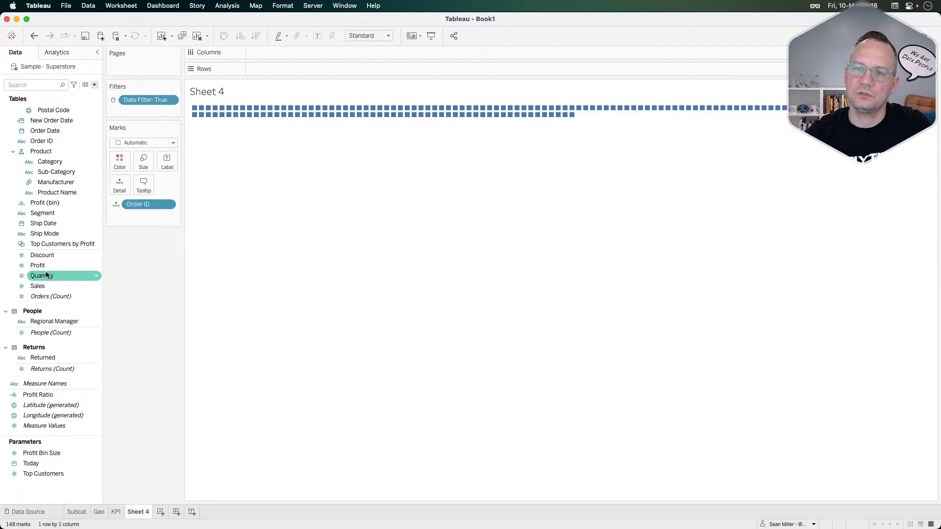
drag(37, 266, 272, 53)
drag(39, 286, 283, 68)
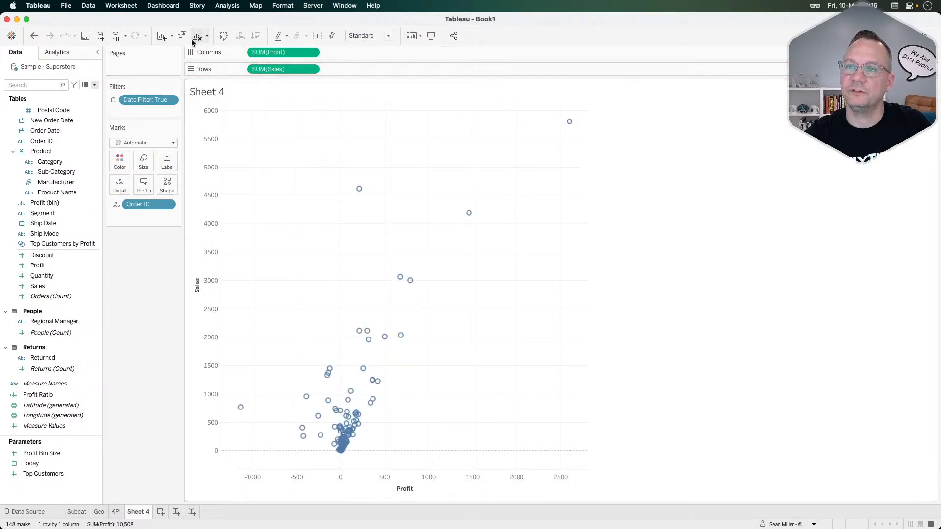
click(224, 37)
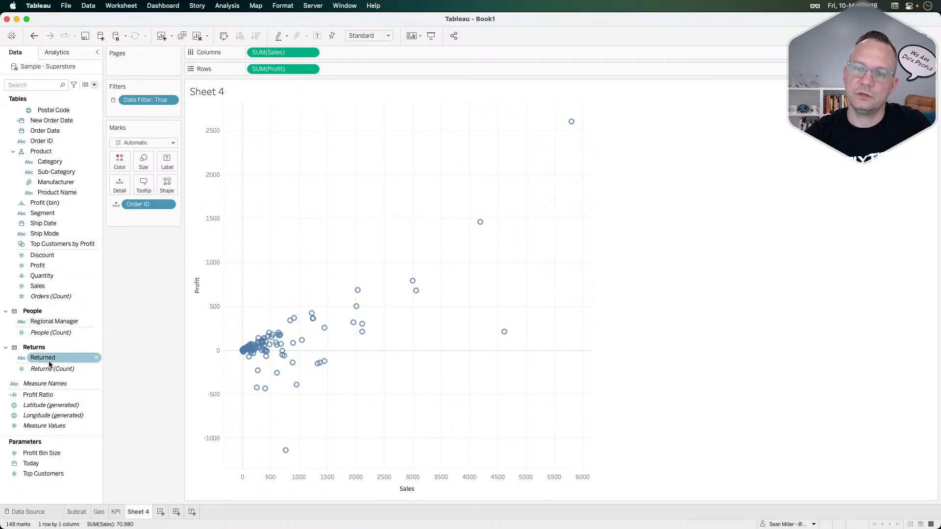
drag(49, 395, 120, 161)
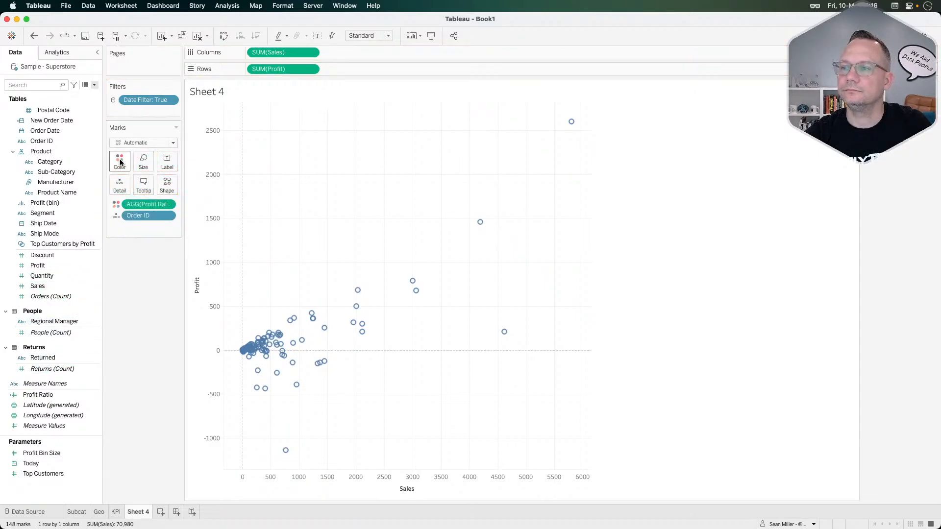
Check the challenge requirements in the browser and rename the scatterplot sheet as Order Detail
key(super+Tab)
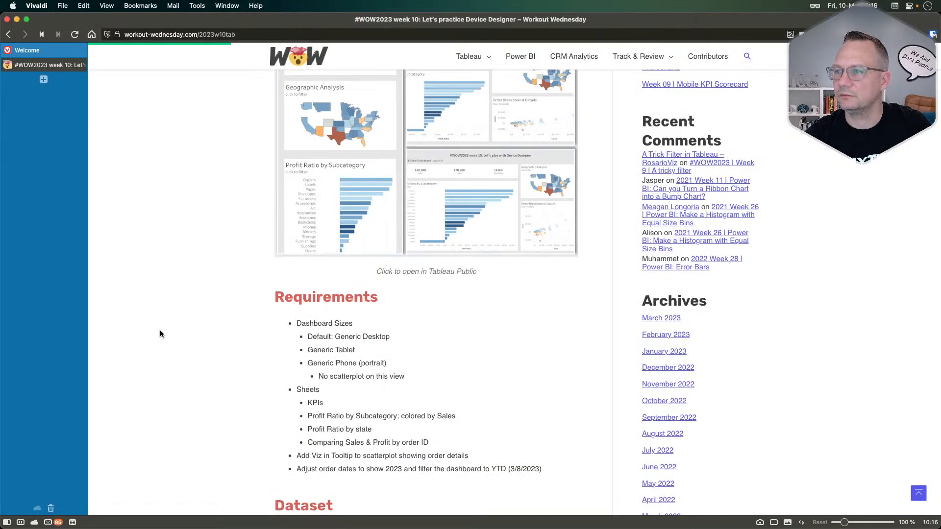
key(super+Tab)
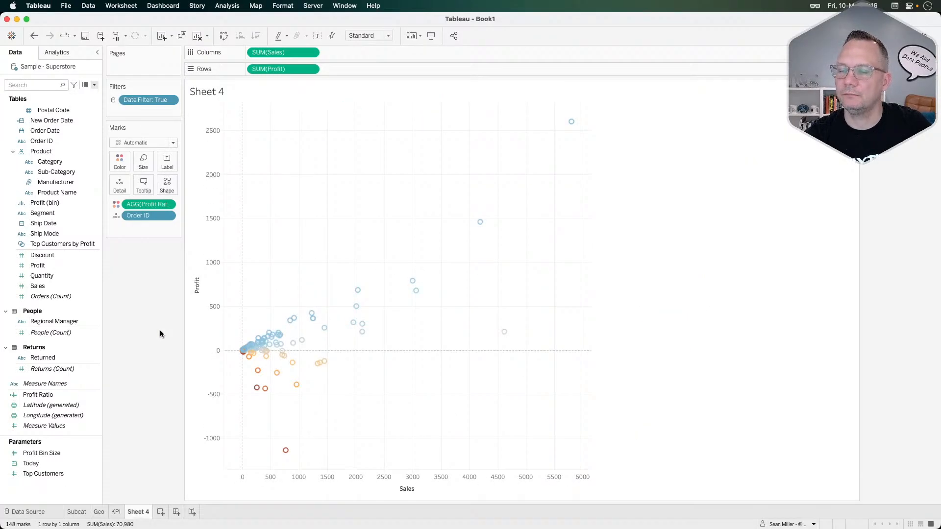
double_click(137, 511)
text(IOR)
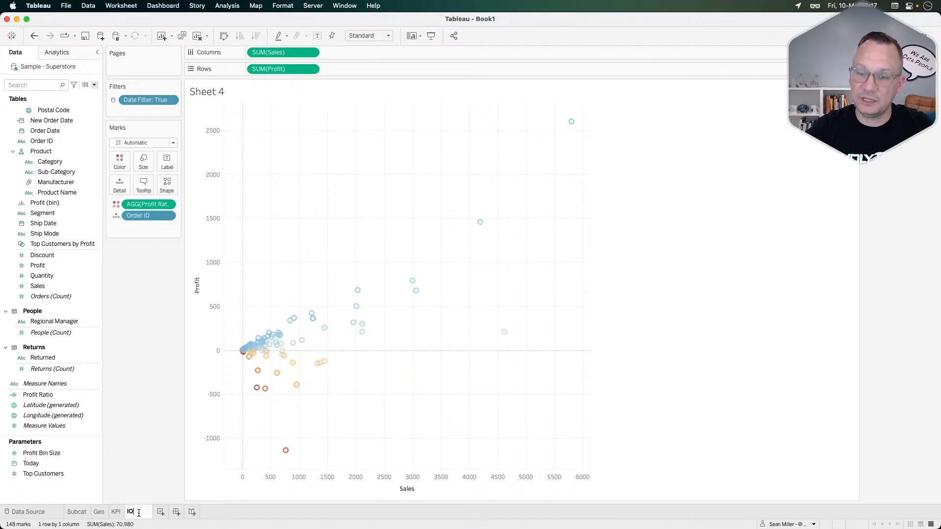
key(BackSpace)
key(BackSpace)
text(Ord)
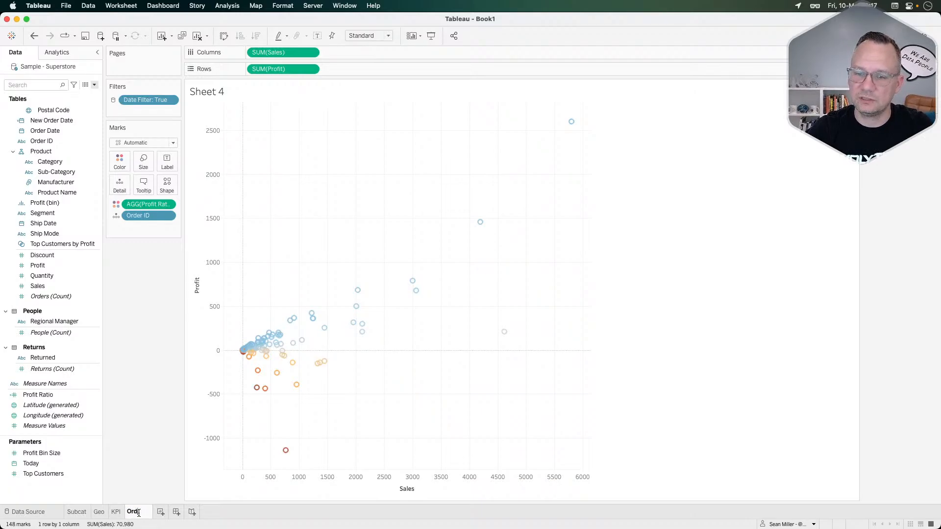
text(er Detail)
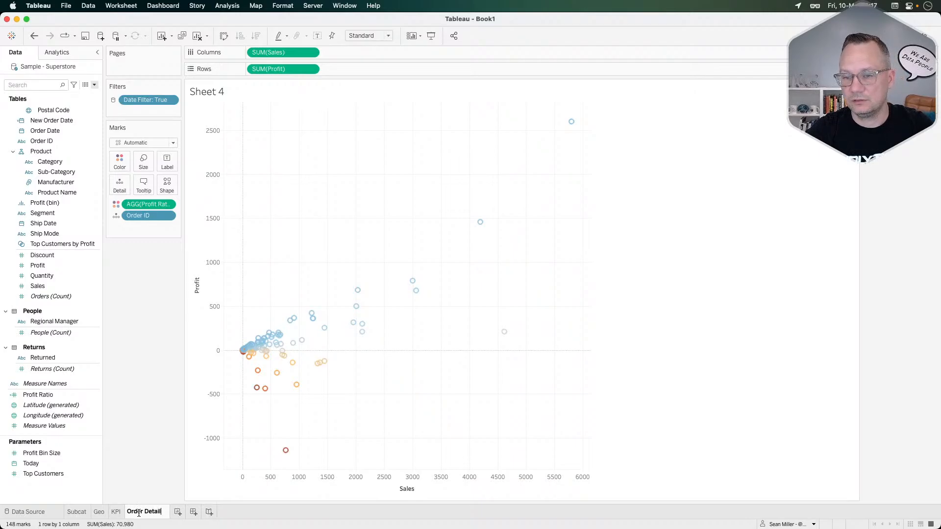
key(Return)
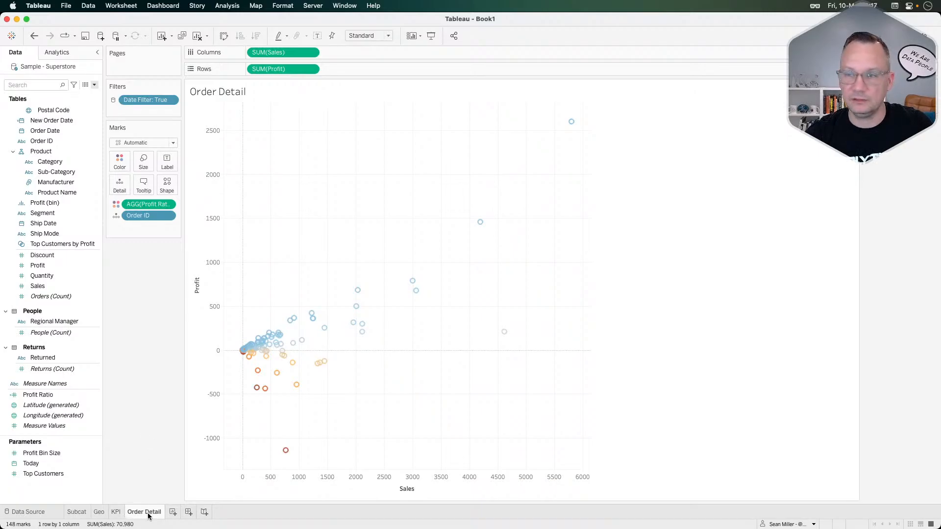
Open the reference dashboard in the browser and examine the order details tooltip of its scatterplot, then return to Tableau
key(super+Tab)
click(394, 215)
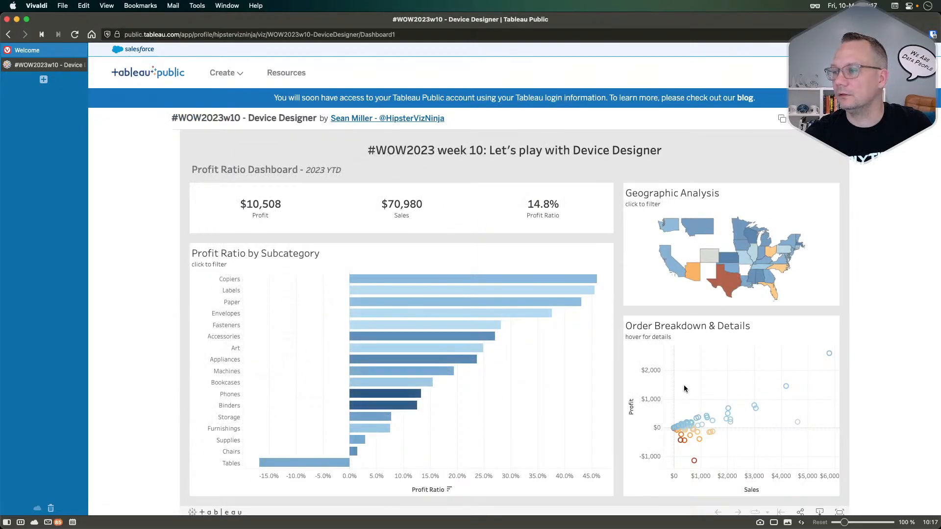
mouse_move(726, 423)
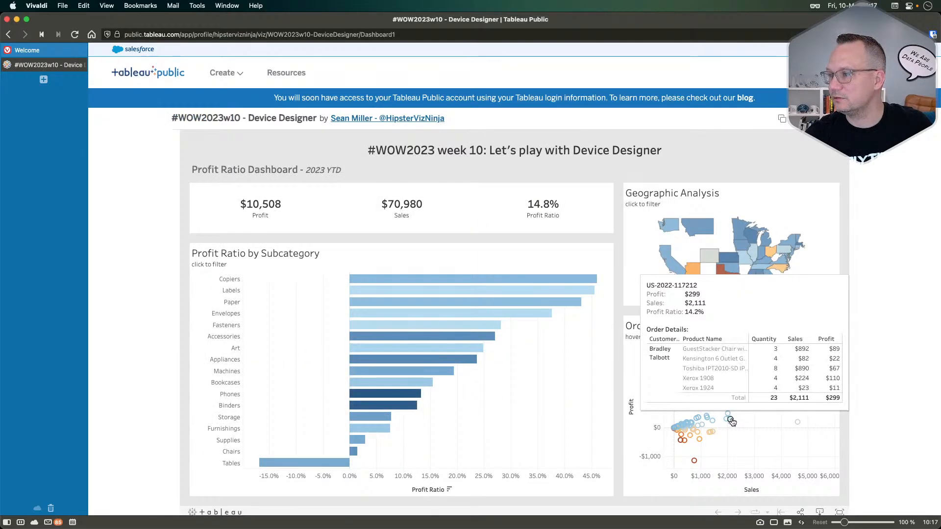
mouse_move(705, 434)
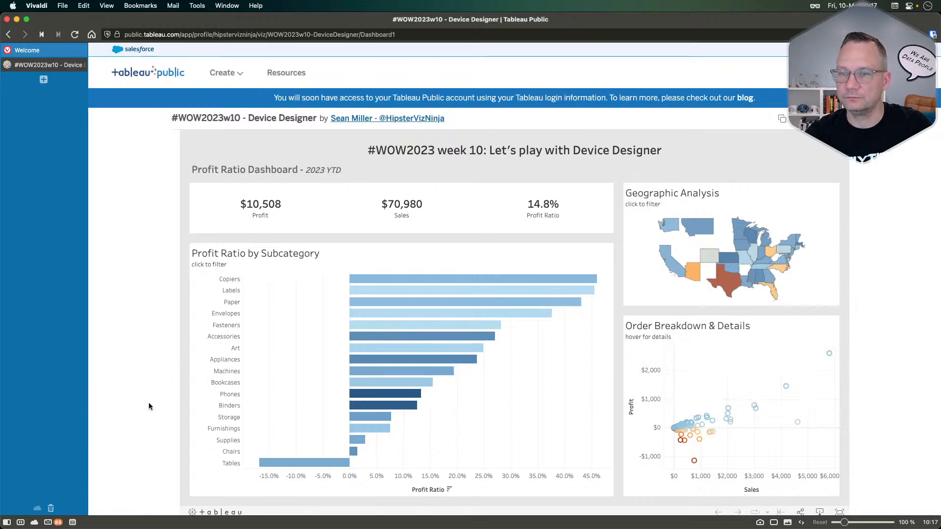
scroll(157, 351, down, 1)
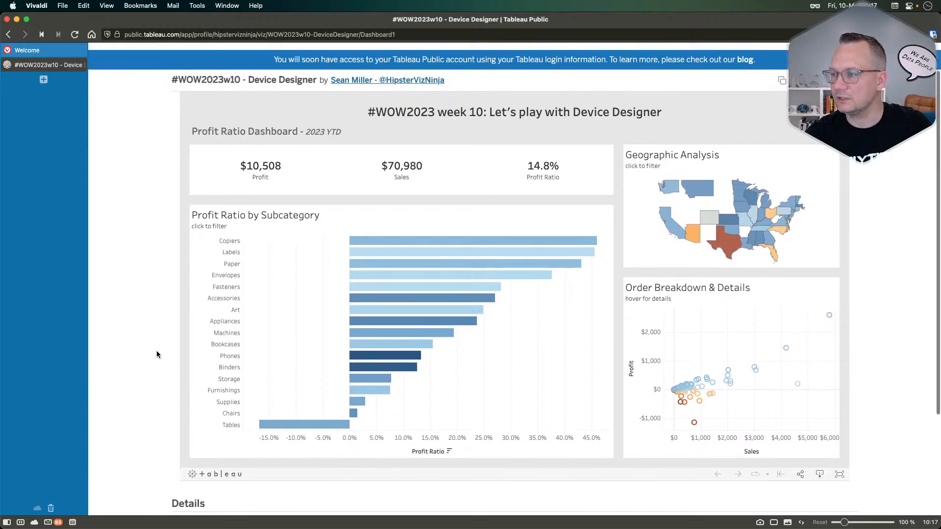
key(super+Tab)
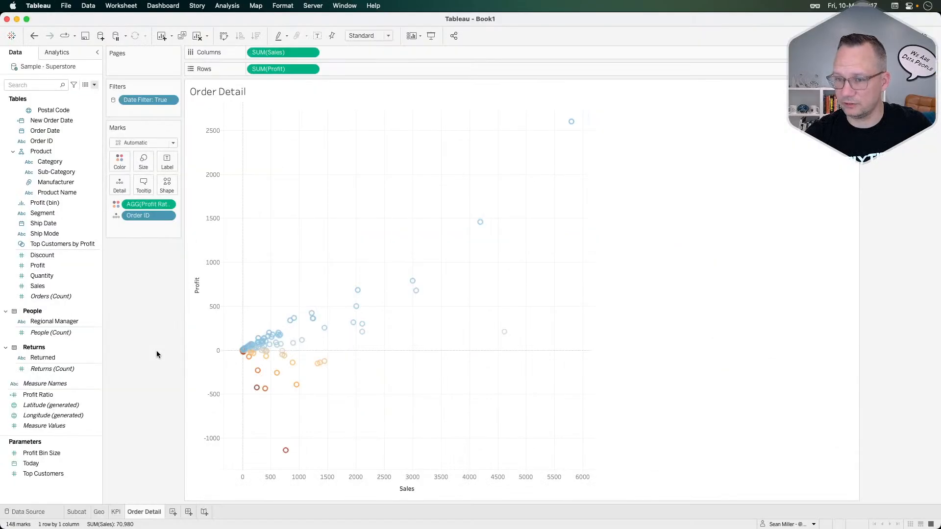
Create a new sheet with Order ID and Customer Name on rows, checking the reference tooltip for the fields it needs
click(173, 512)
click(56, 143)
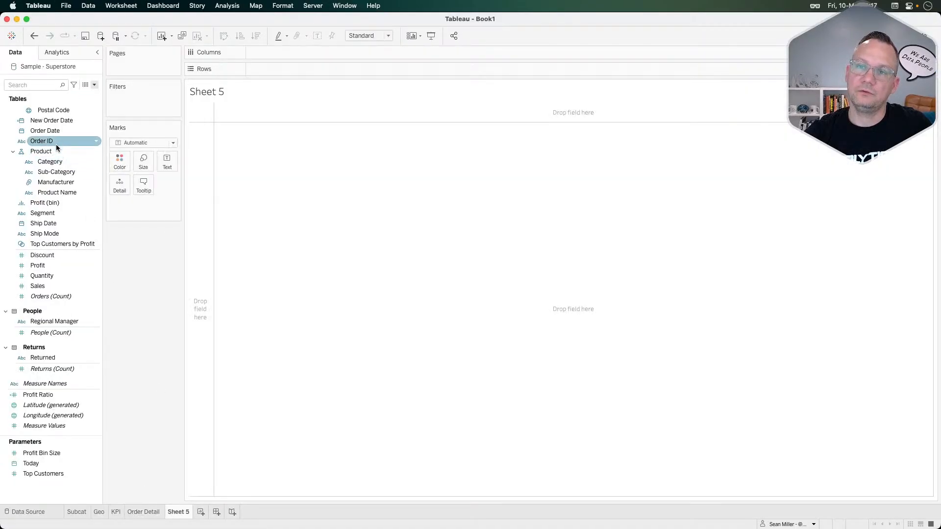
drag(56, 141, 284, 67)
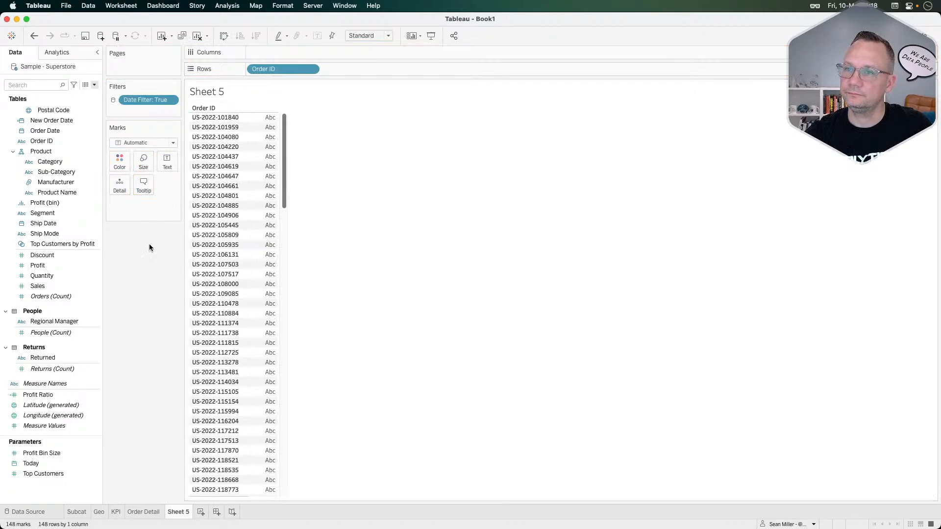
key(super+Tab)
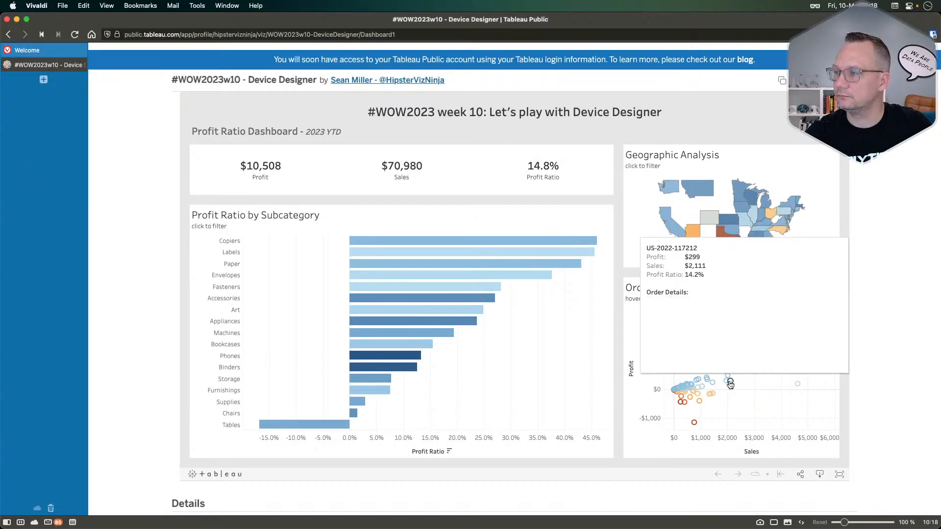
key(super+Tab)
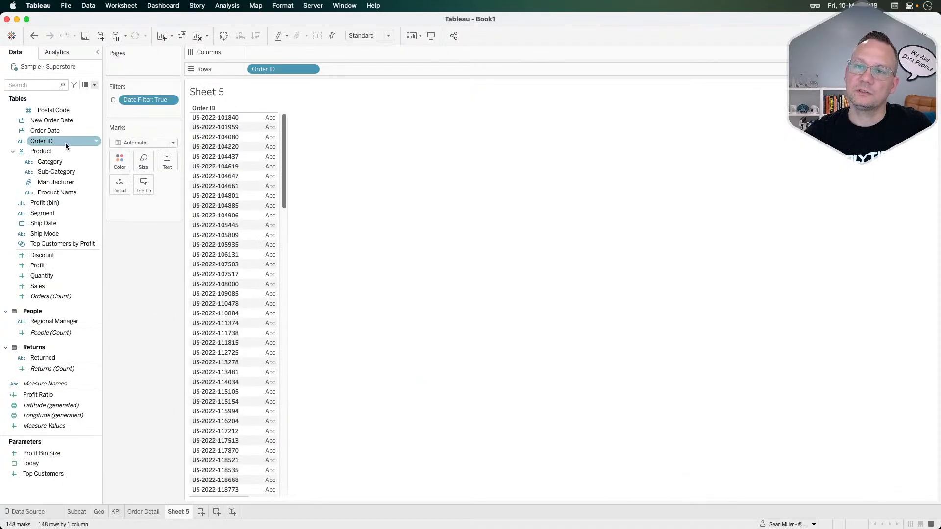
scroll(66, 143, up, 3)
click(60, 131)
drag(52, 121, 357, 69)
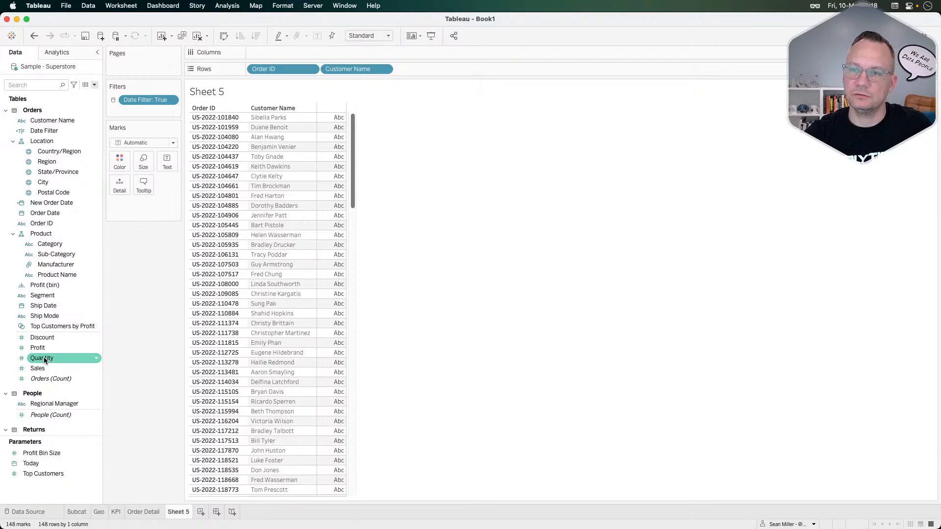
Add Quantity, Sales and Profit to the order table as measure values, ordered Quantity, Sales, Profit
drag(44, 360, 161, 161)
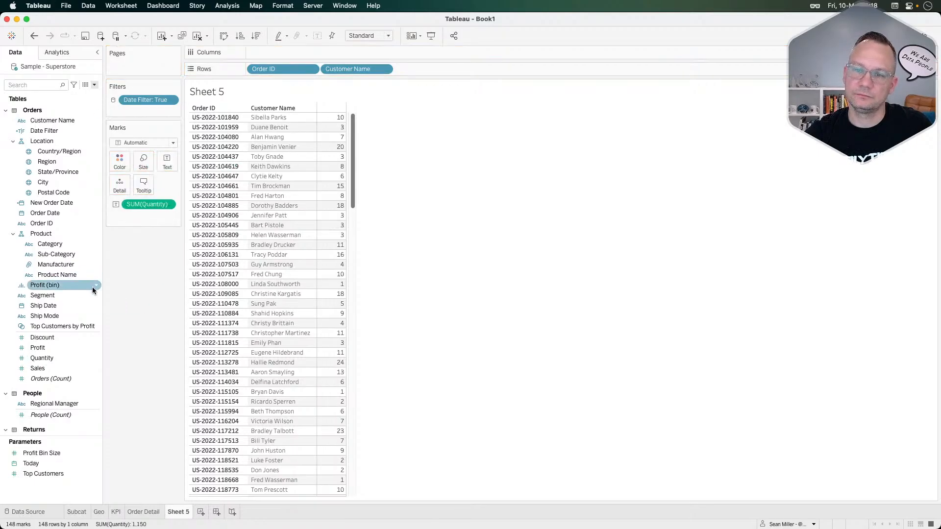
double_click(52, 369)
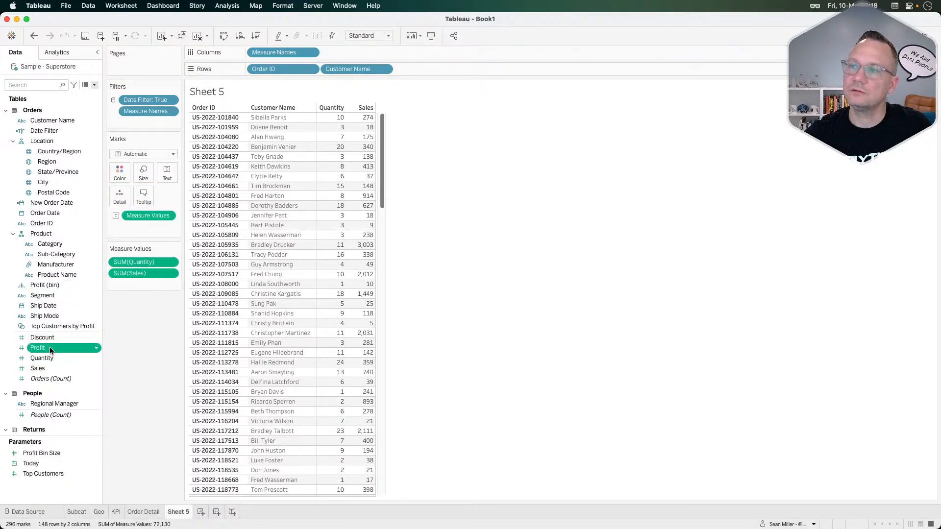
double_click(50, 349)
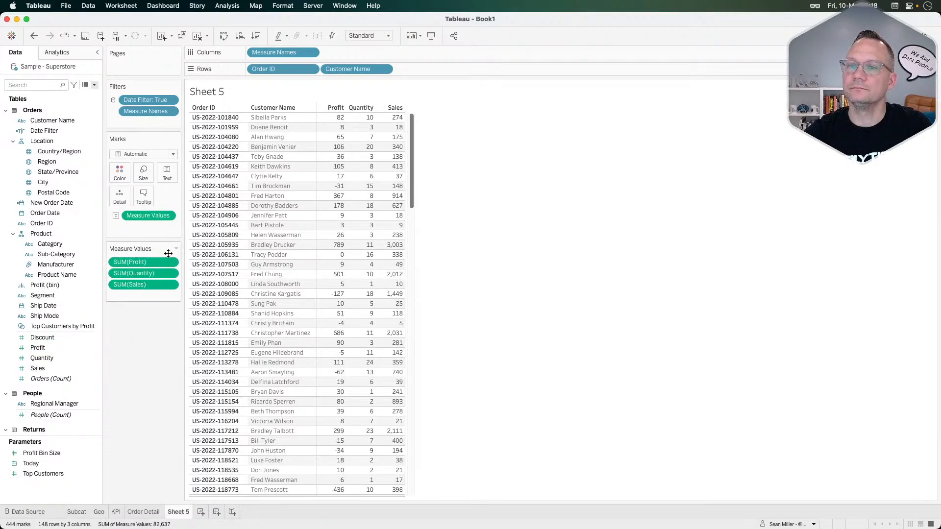
drag(140, 273, 136, 294)
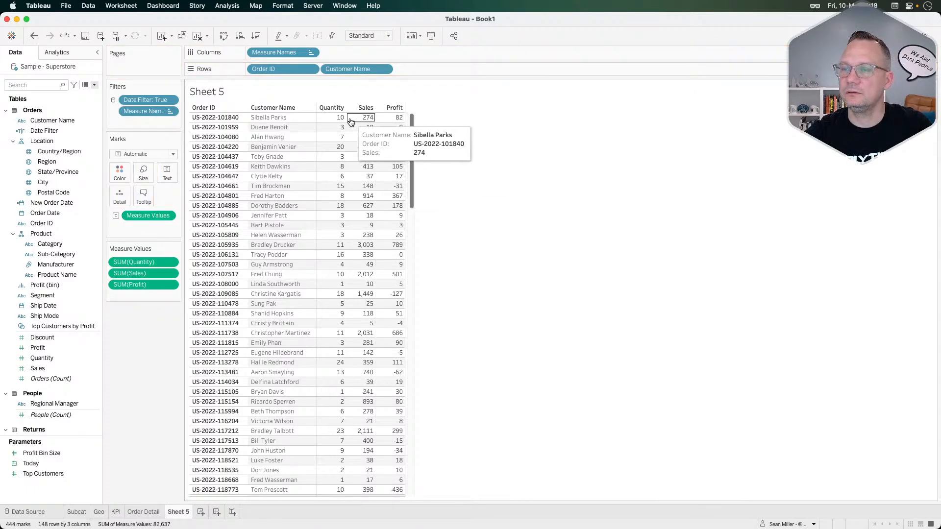
Check the reference dashboard's order tooltip, then set the default number format of Profit and Sales to custom currency with 0 decimal places
key(super+Tab)
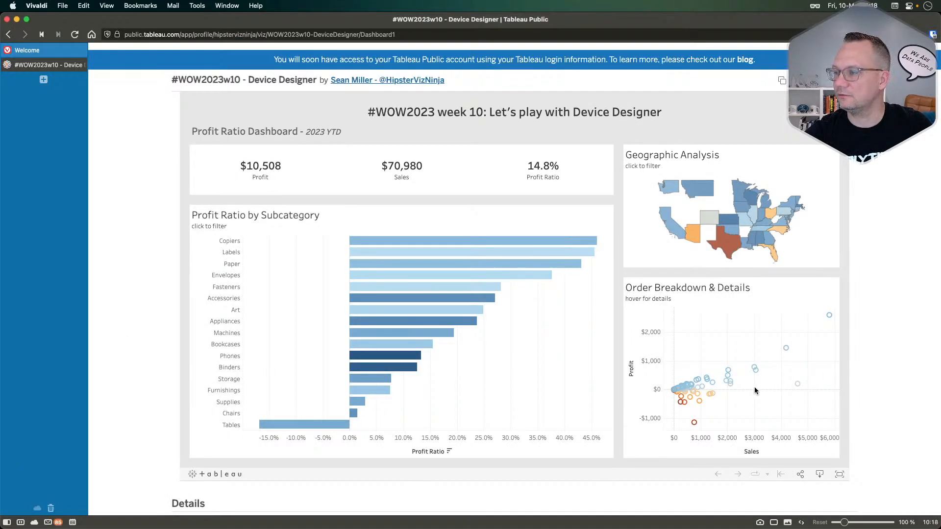
mouse_move(681, 384)
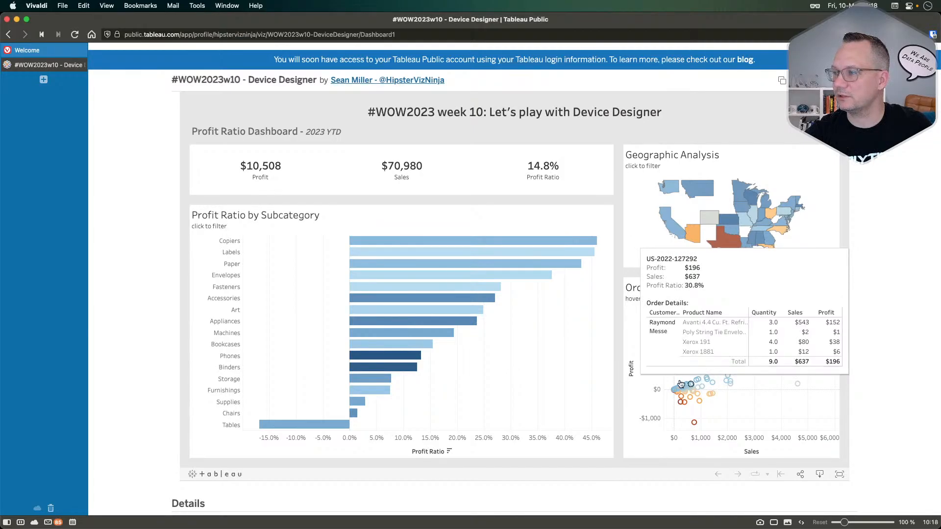
key(super+Tab)
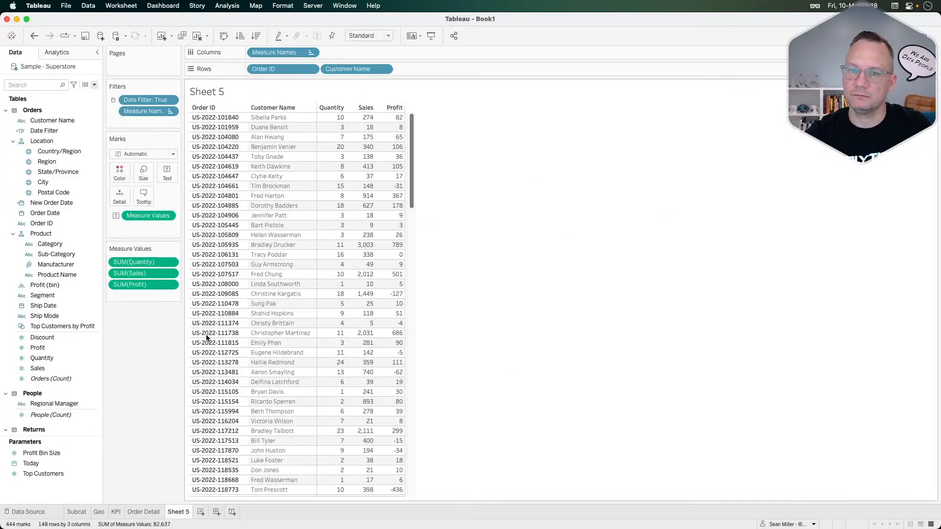
click(50, 348)
super+click(49, 369)
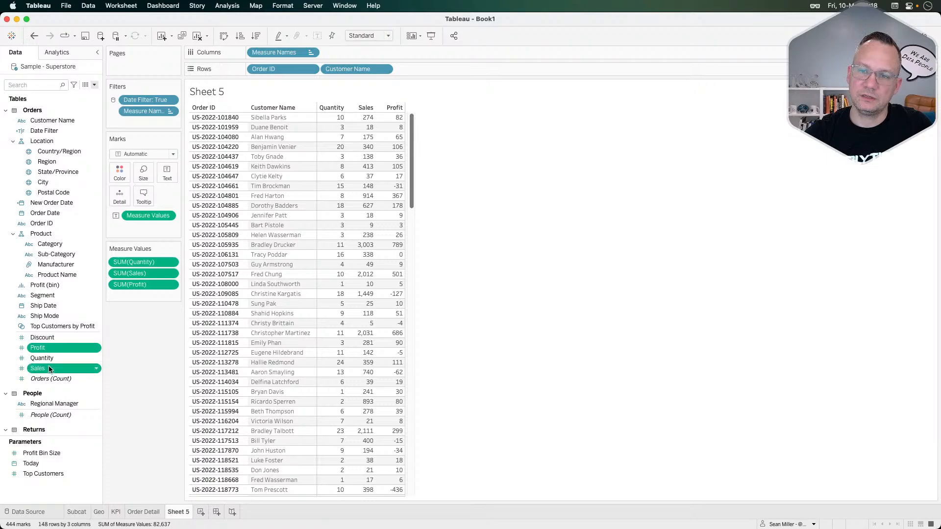
right_click(49, 369)
mouse_move(113, 462)
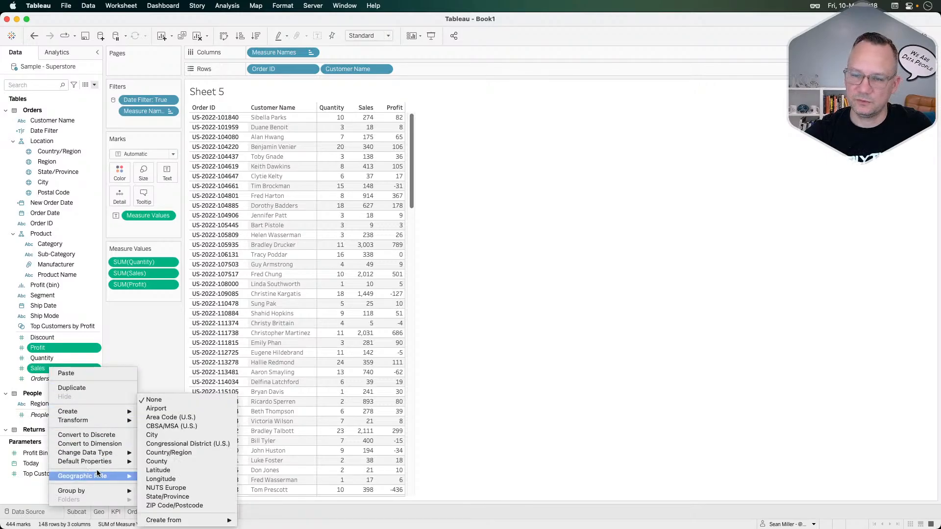
click(159, 465)
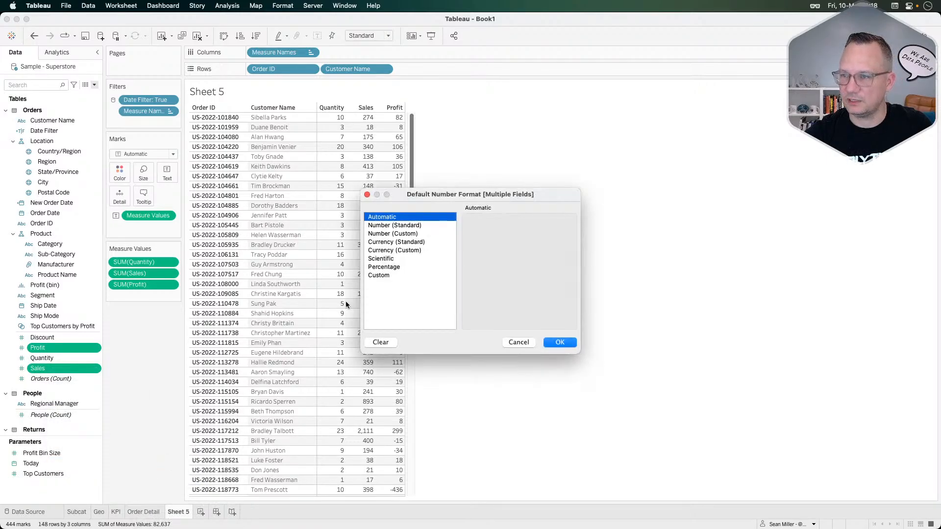
click(392, 251)
click(495, 235)
click(495, 235)
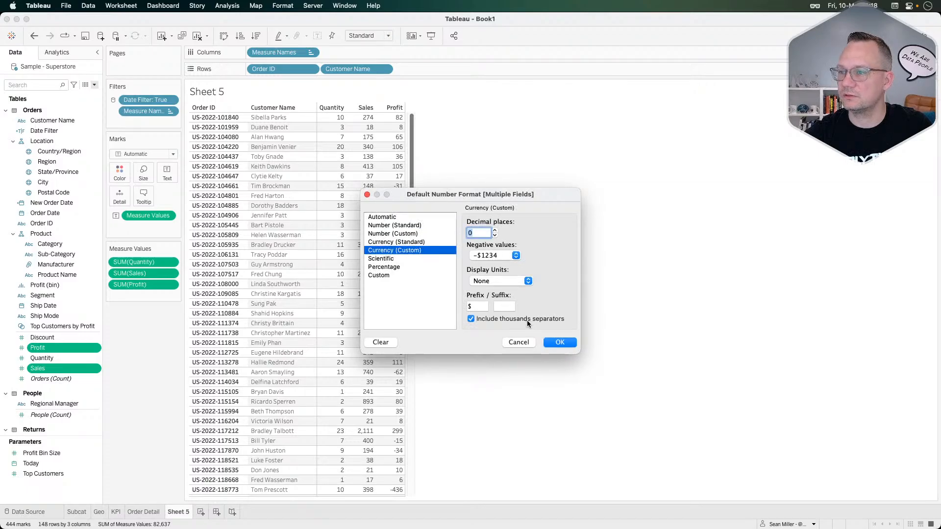
click(559, 342)
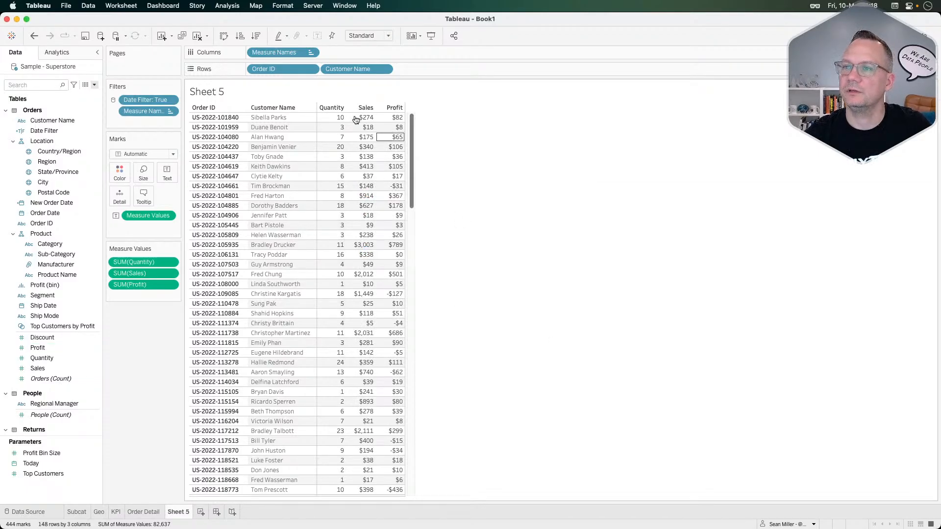
Add subtotals to the order table and place Product Name on rows after Customer Name
click(64, 52)
drag(33, 125, 293, 127)
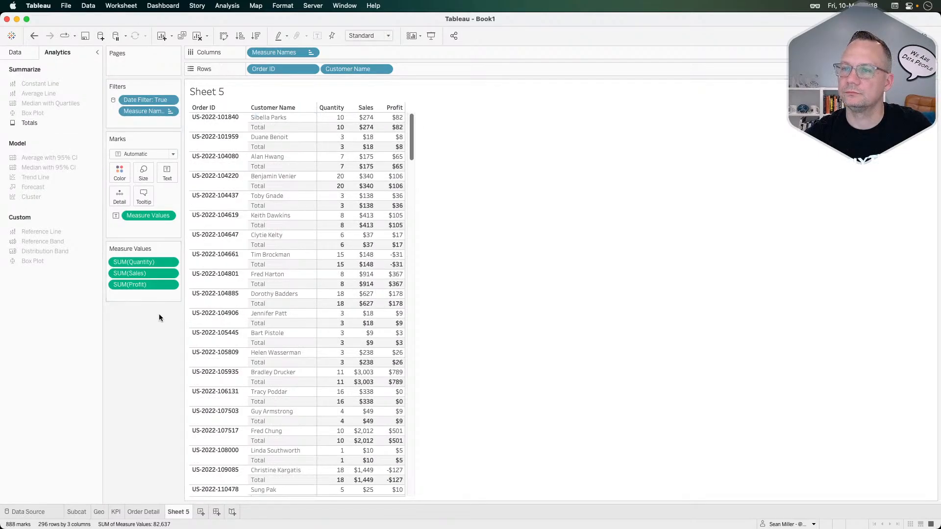
click(15, 52)
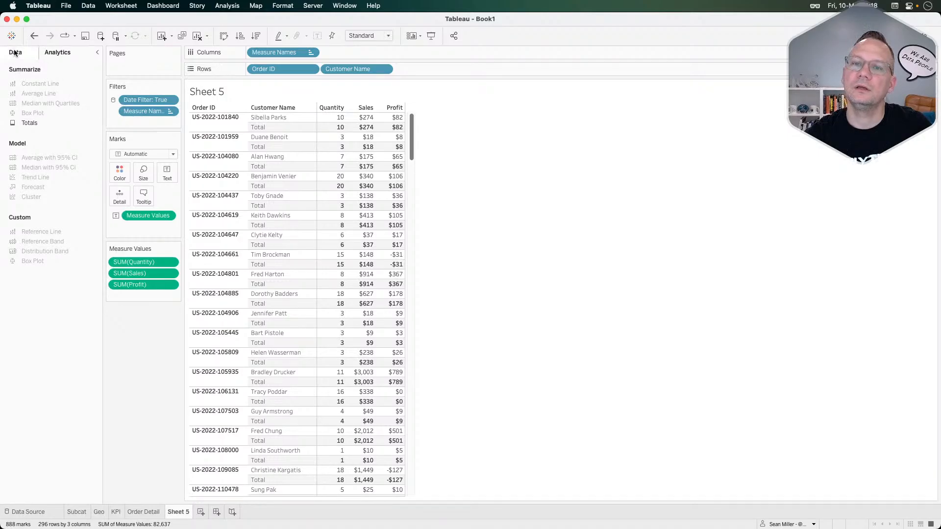
drag(47, 275, 412, 69)
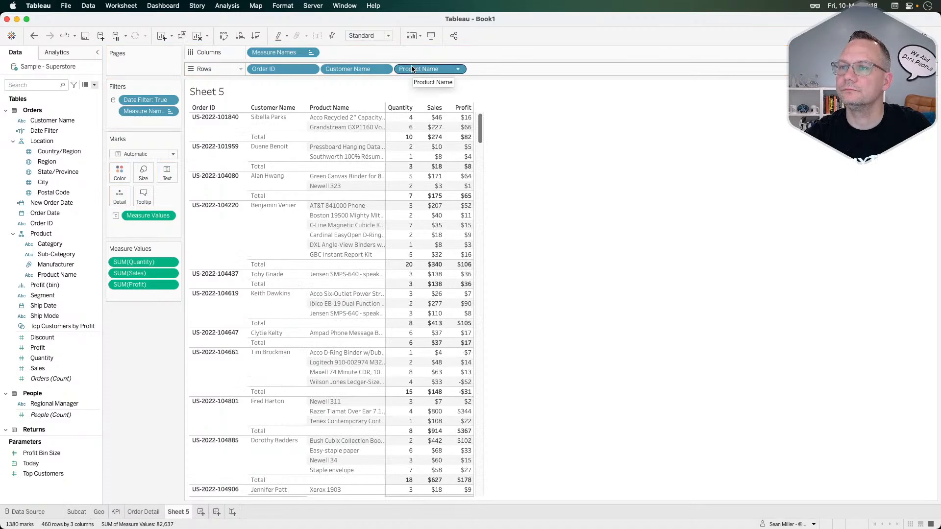
Hide the Order ID header and align the Total labels under Customer Name to the right
click(311, 69)
click(292, 146)
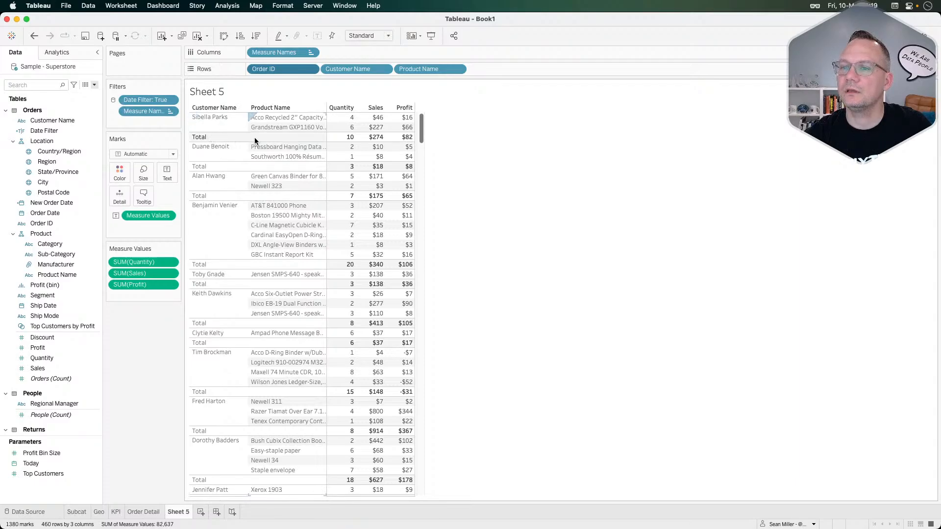
right_click(208, 138)
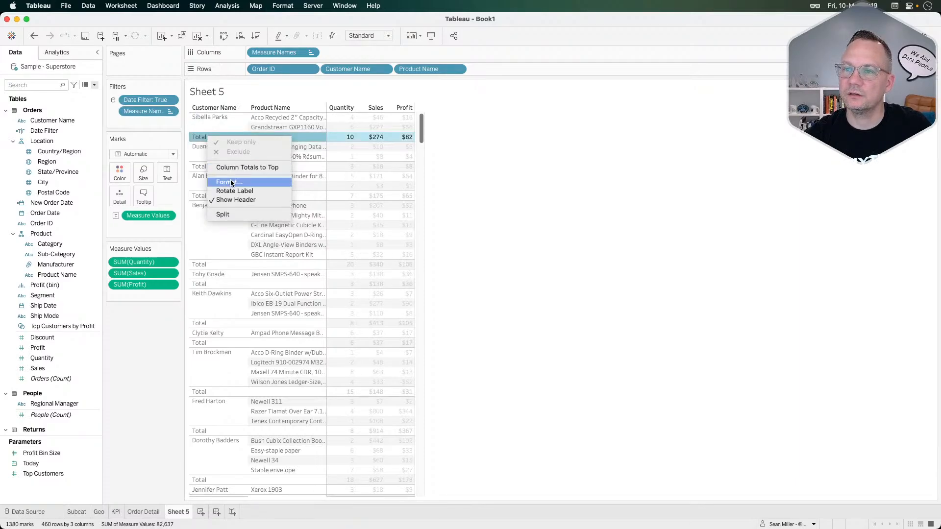
click(229, 182)
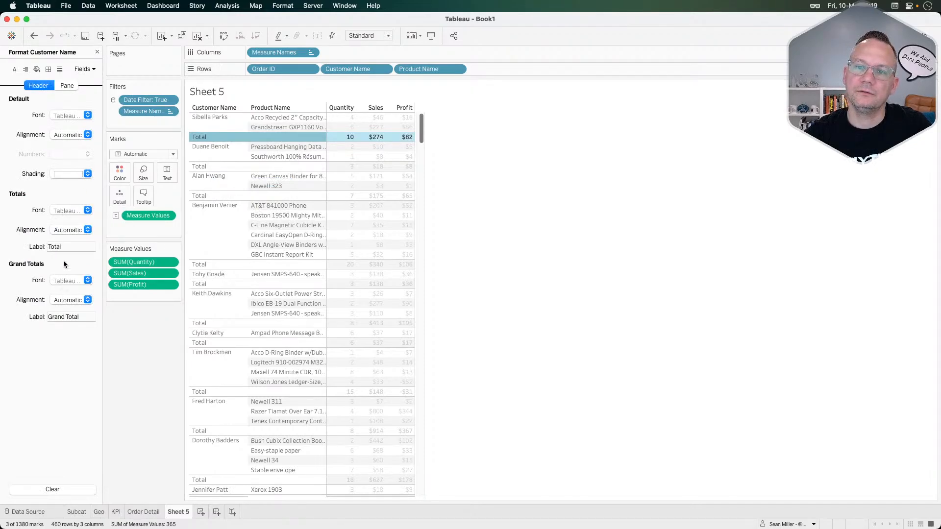
click(67, 230)
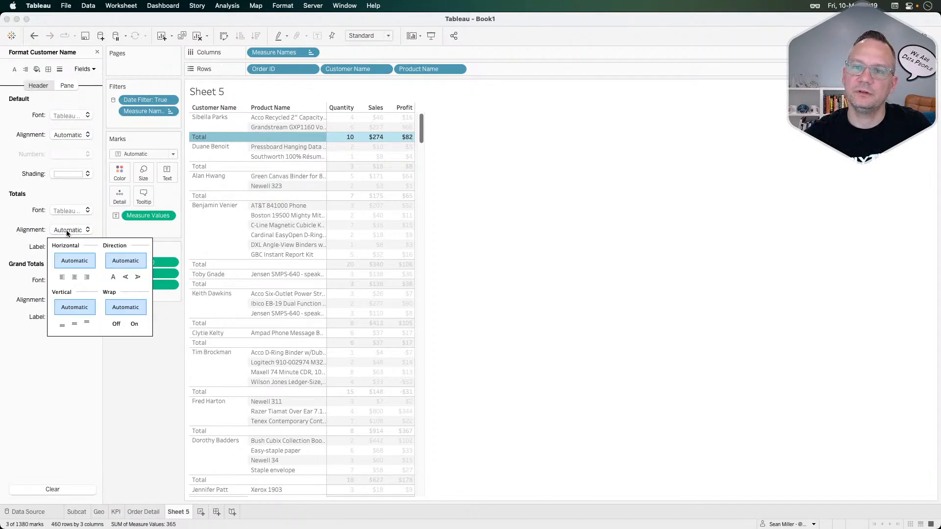
click(86, 278)
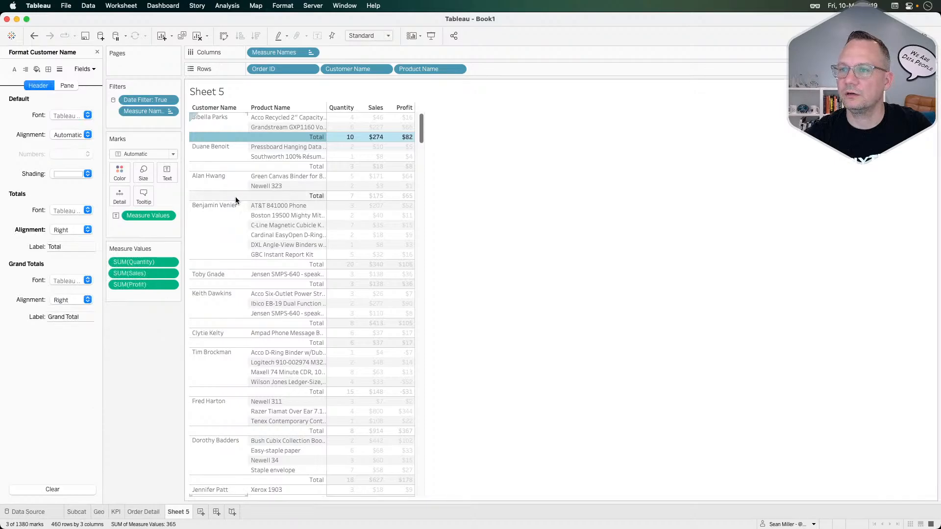
click(307, 137)
click(308, 135)
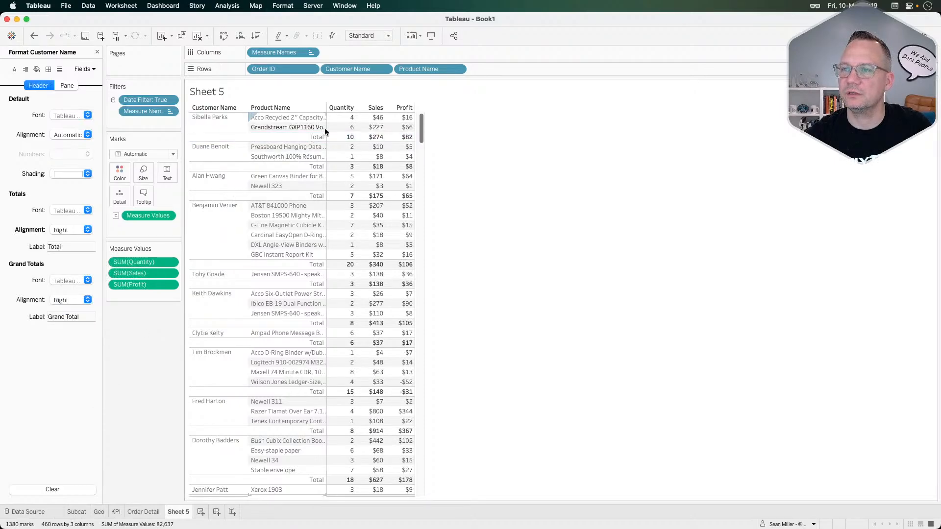
click(389, 35)
click(390, 34)
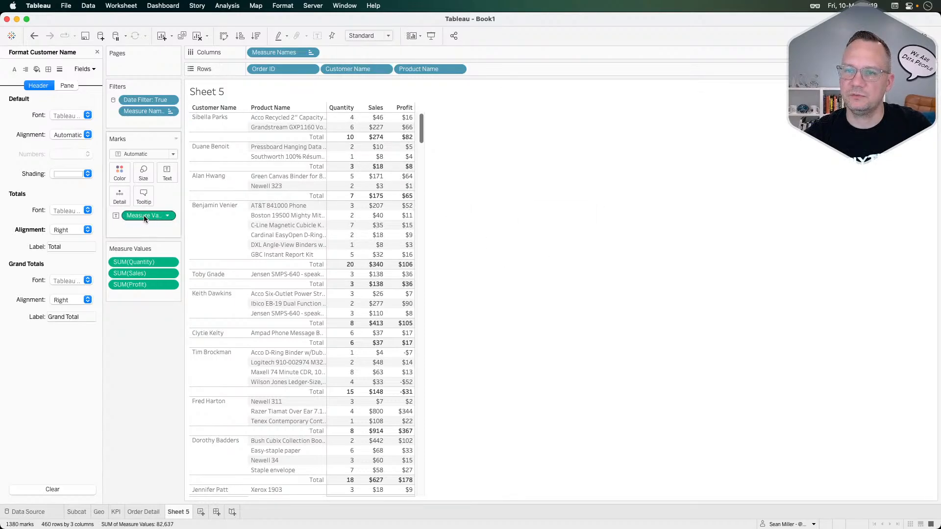
mouse_move(143, 216)
mouse_down()
mouse_move(130, 181)
mouse_move(149, 218)
mouse_up()
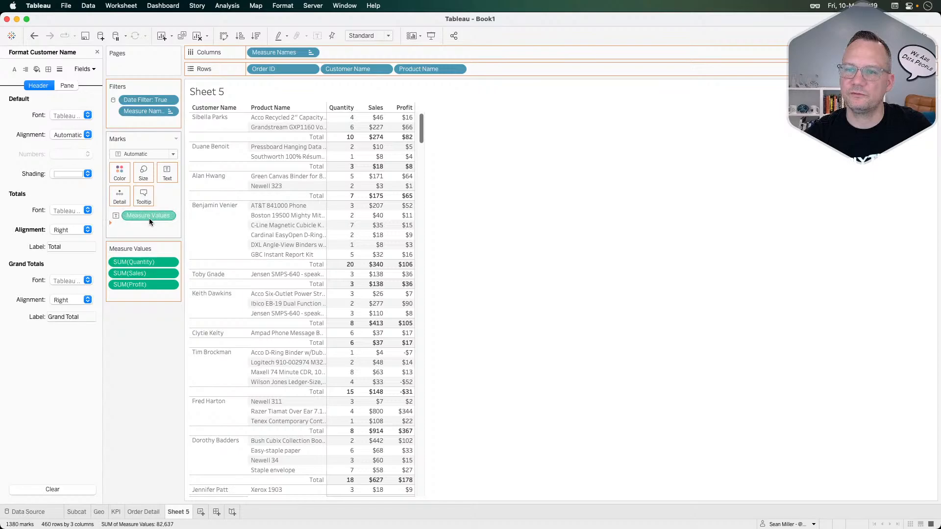
Change the mark type to Square and colour the marks by Measure Values using separate legends
click(146, 154)
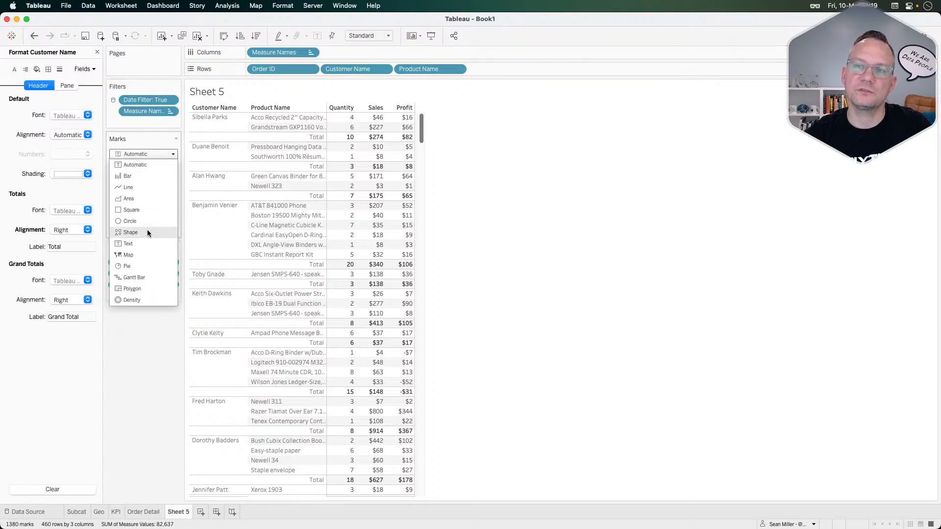
click(142, 209)
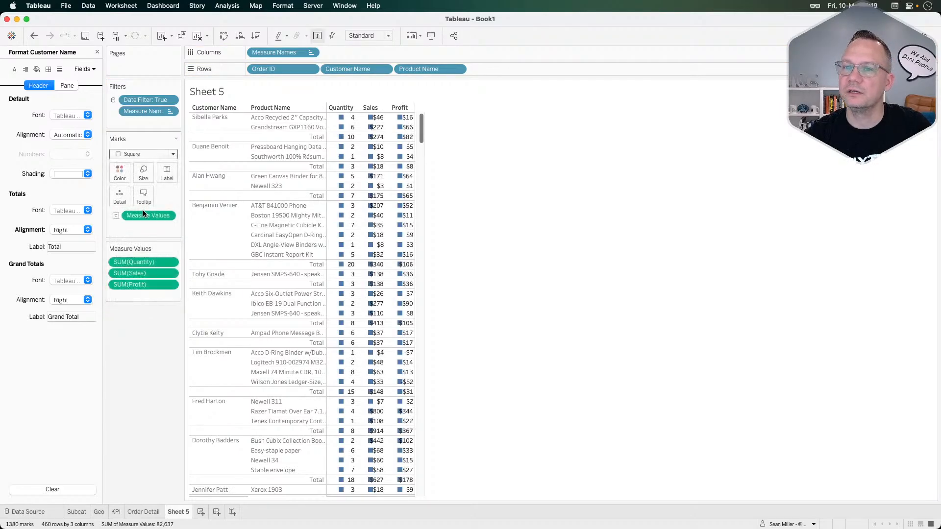
drag(145, 216, 121, 175)
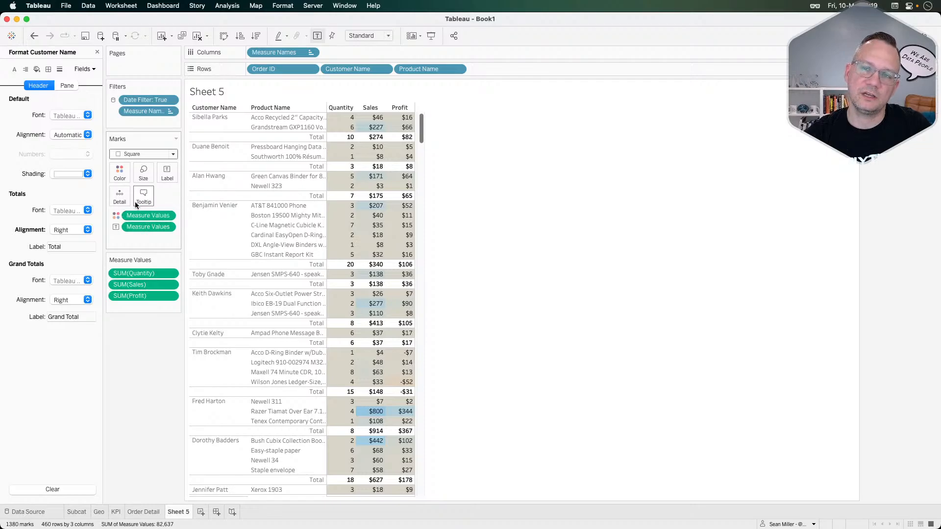
click(168, 216)
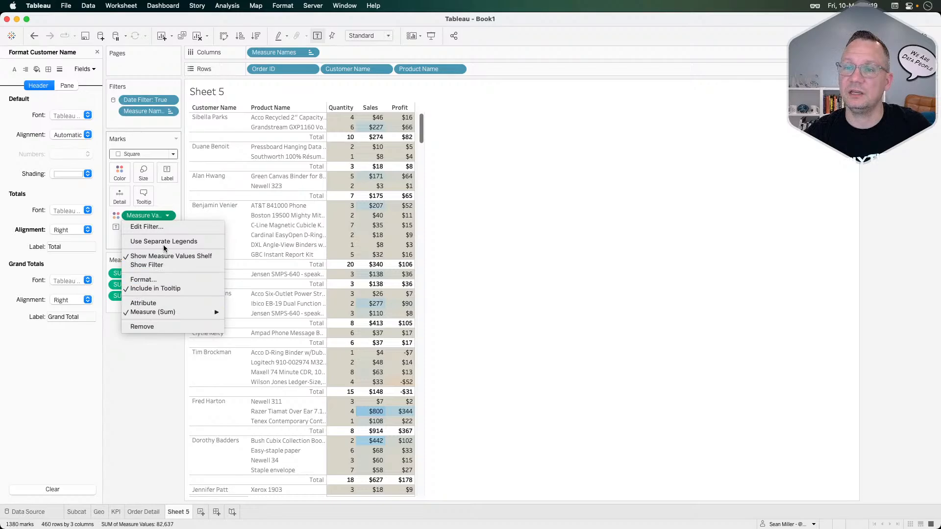
click(163, 241)
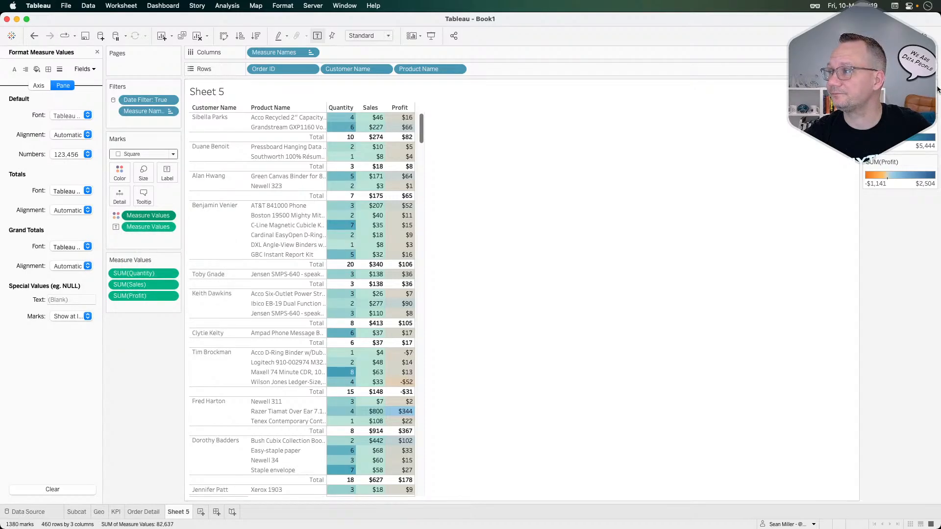
Give the Quantity colours a Custom Diverging palette with white at both ends
click(901, 137)
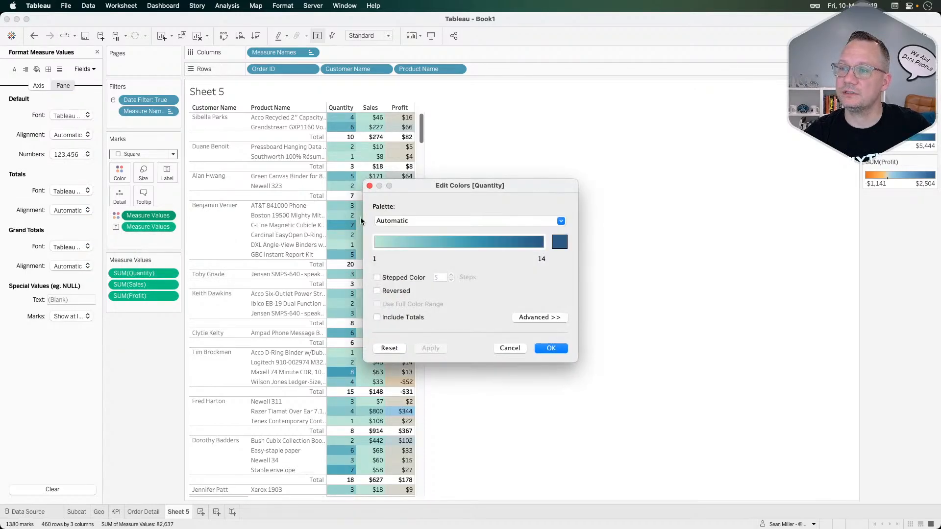
click(464, 221)
click(433, 301)
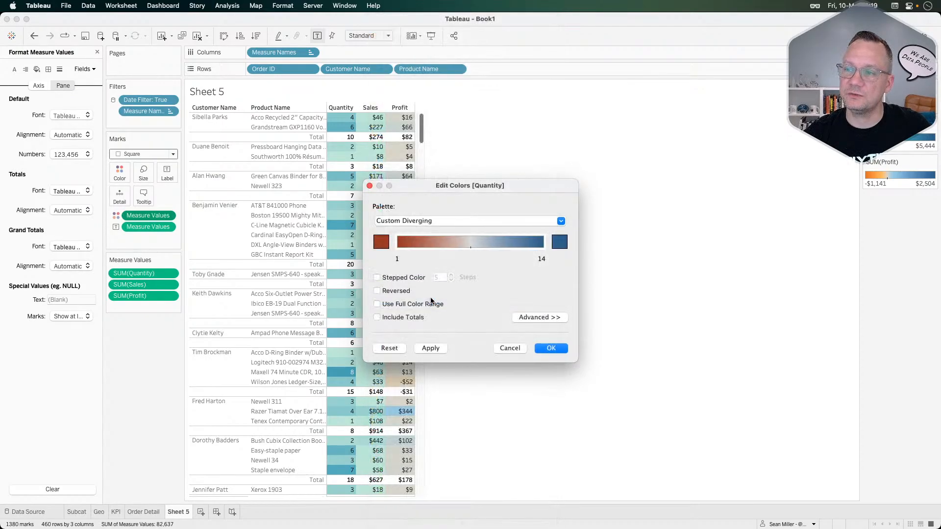
click(381, 242)
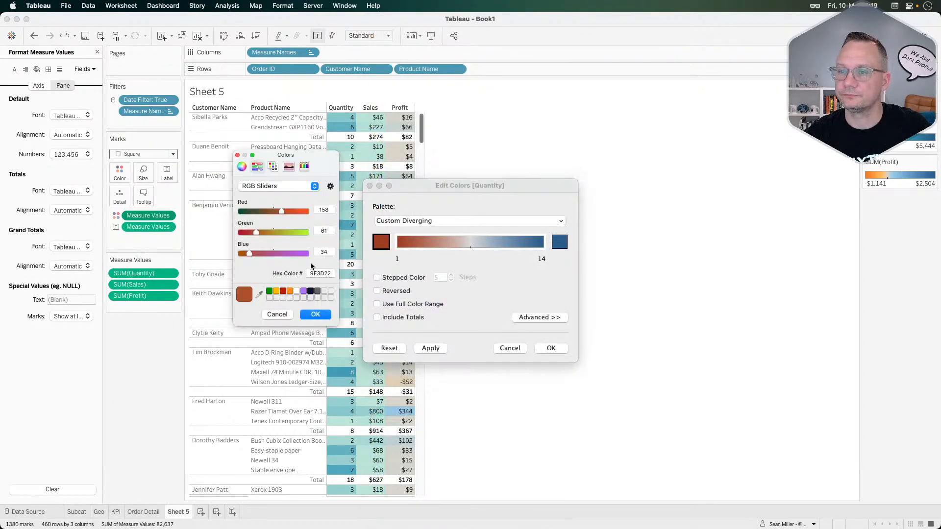
click(315, 314)
click(560, 242)
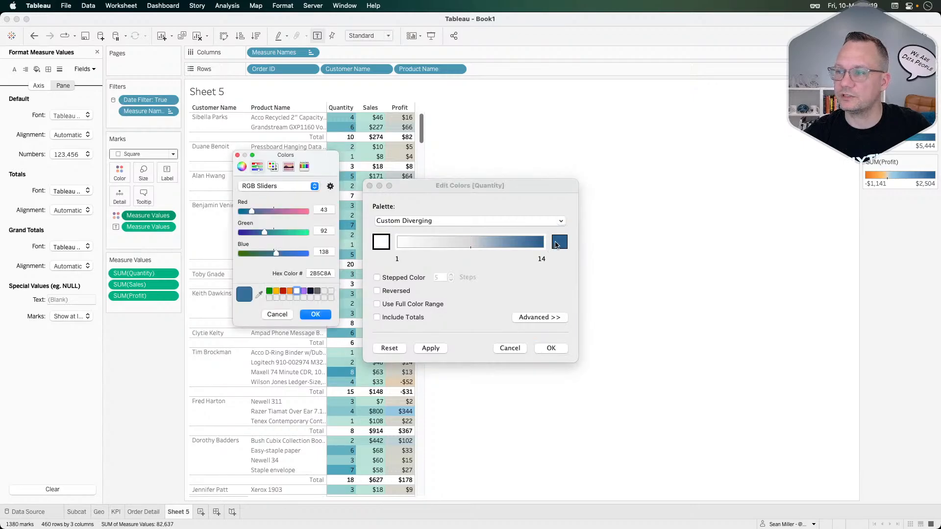
click(297, 291)
click(315, 314)
Make the Quantity palette a stepped color with 2 steps and accept the color settings
click(402, 277)
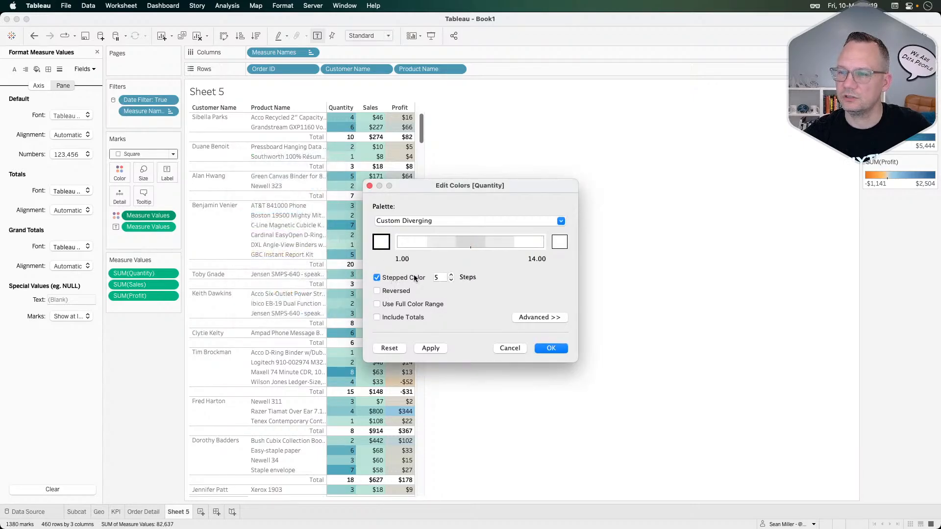
click(437, 277)
text(2)
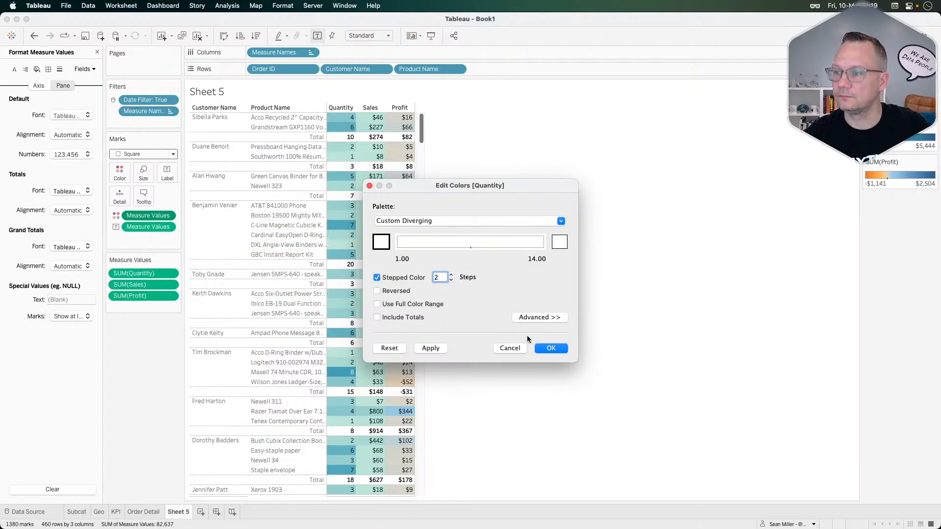
click(549, 349)
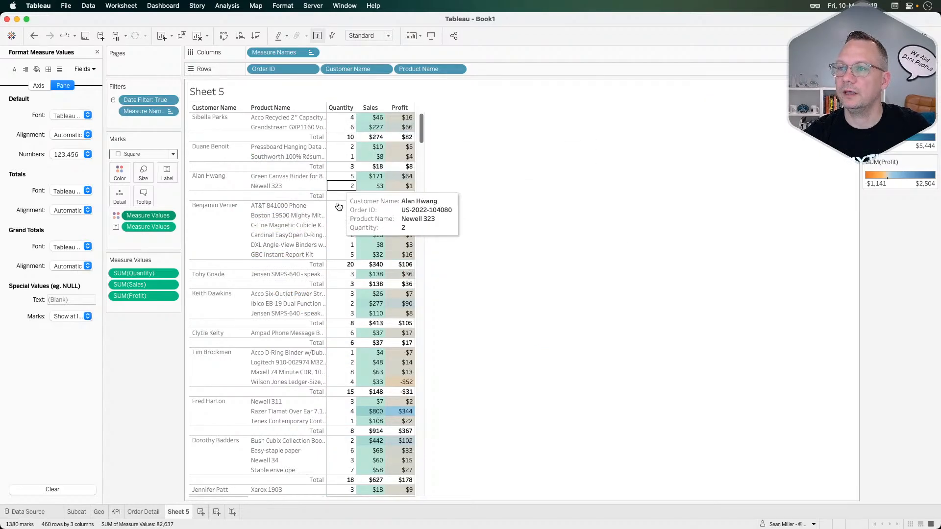
Give the Sales colours a Custom Diverging palette with white (FFFFFF) at both ends and turn on stepped color
click(934, 126)
click(882, 131)
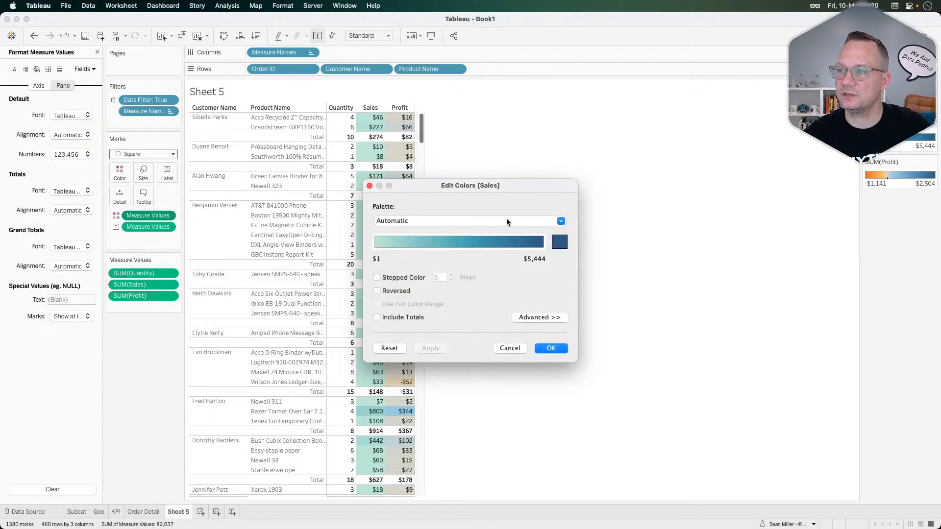
click(506, 218)
click(417, 301)
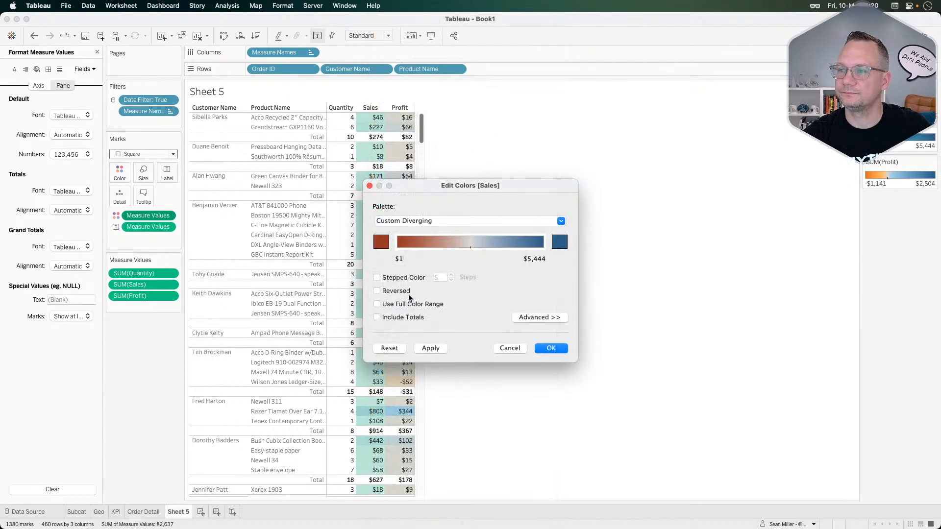
click(382, 242)
click(297, 292)
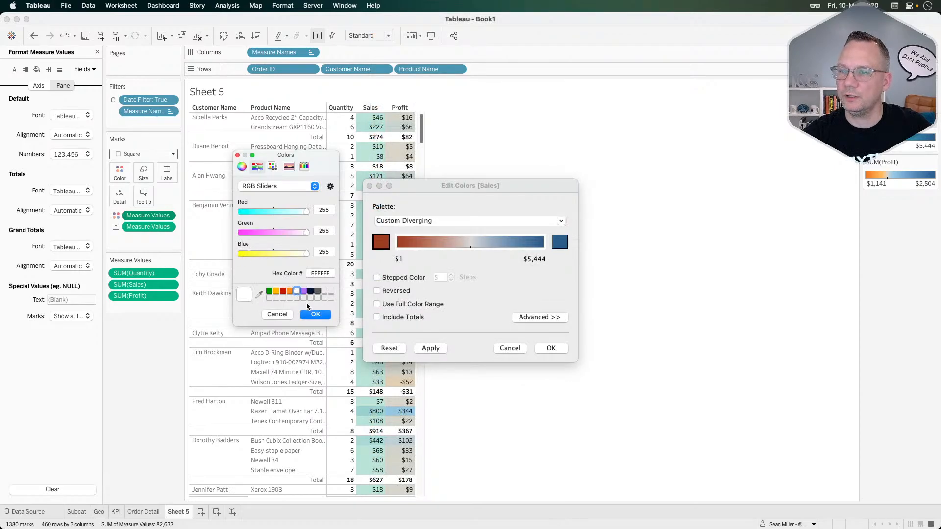
click(317, 315)
click(560, 242)
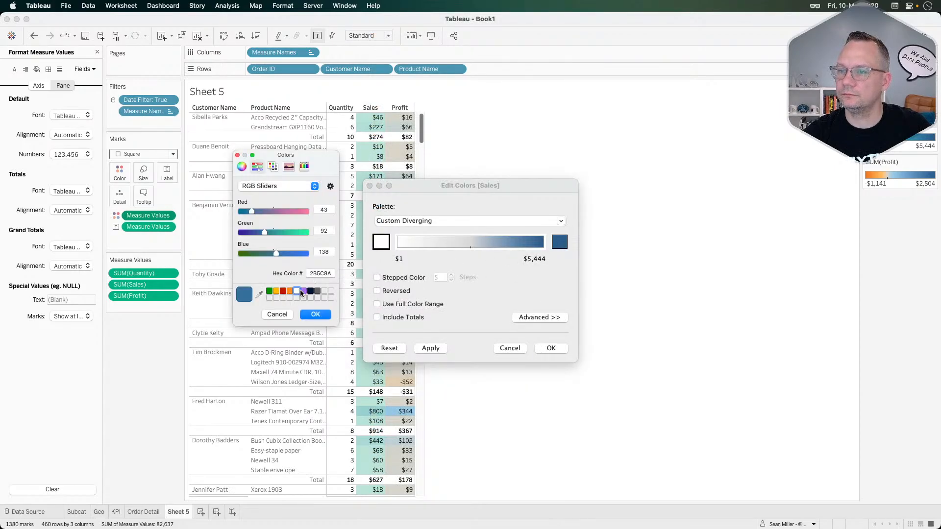
click(297, 292)
click(316, 313)
click(377, 277)
click(434, 277)
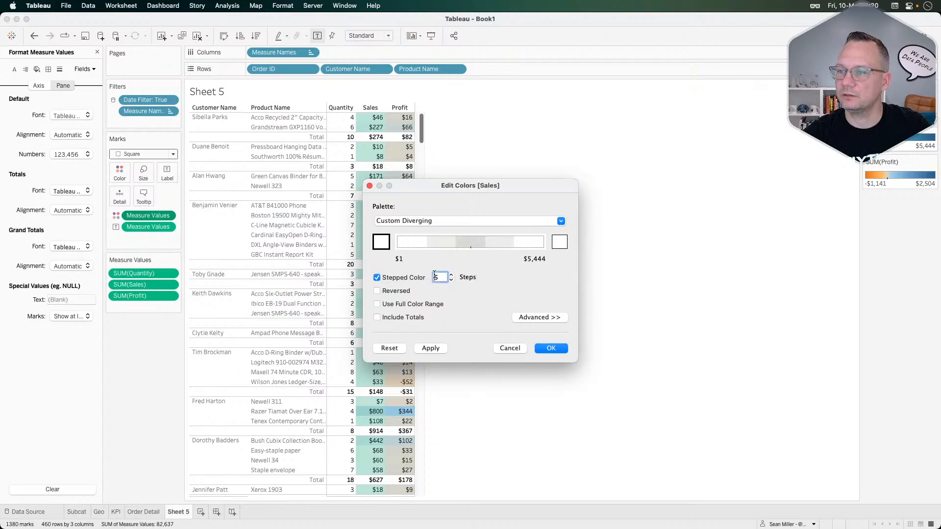
Confirm the Sales colors, and give Profit a custom diverging palette with dark red (9E3D22) at the low end and white at the high end
key(Return)
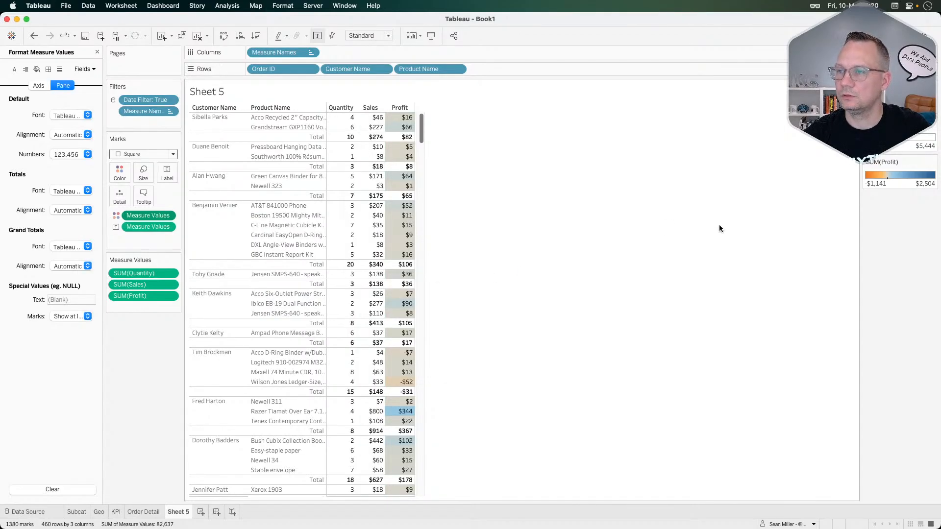
click(933, 162)
click(912, 168)
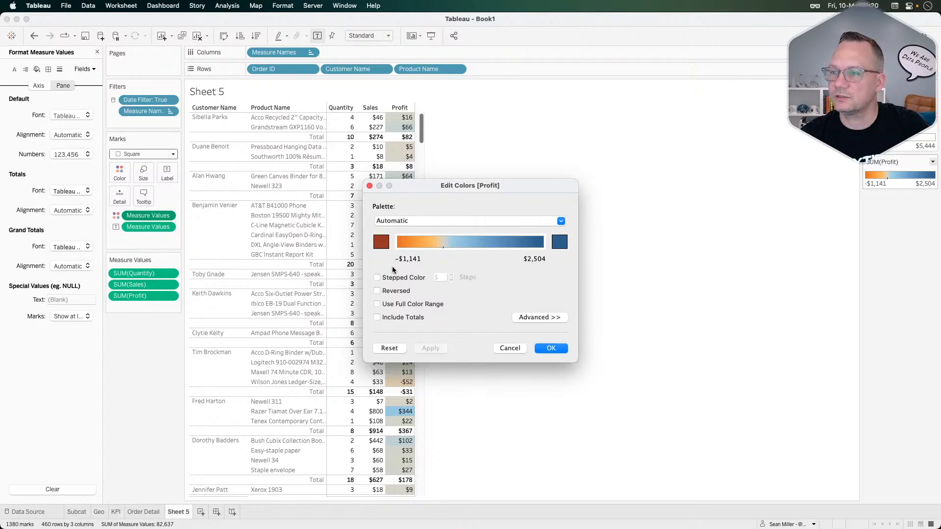
click(382, 244)
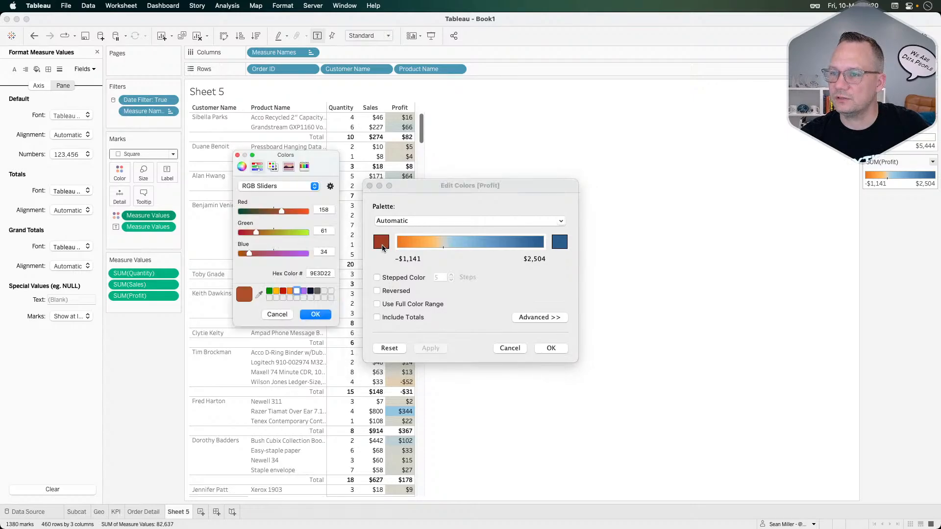
click(315, 315)
click(559, 242)
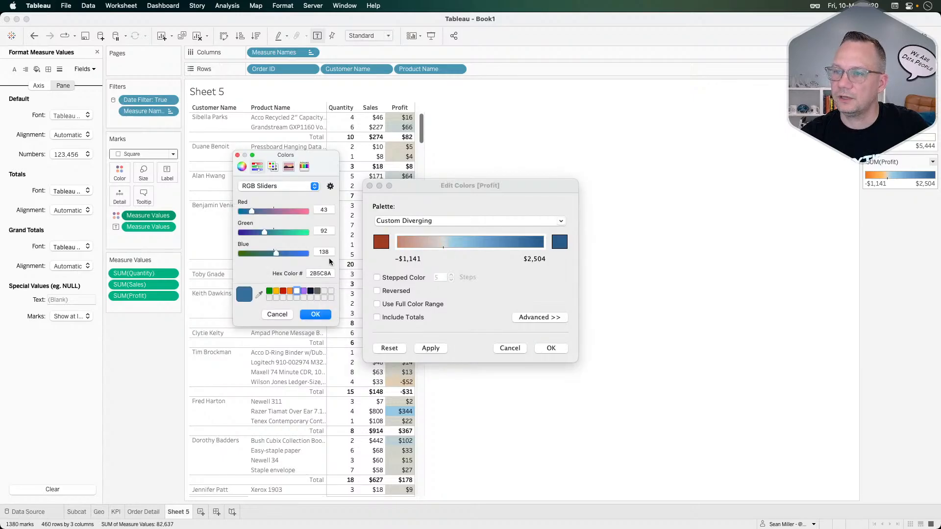
click(297, 291)
click(317, 315)
Set the Profit palette to stepped color with 2 steps, centered at 0, and apply it
click(390, 278)
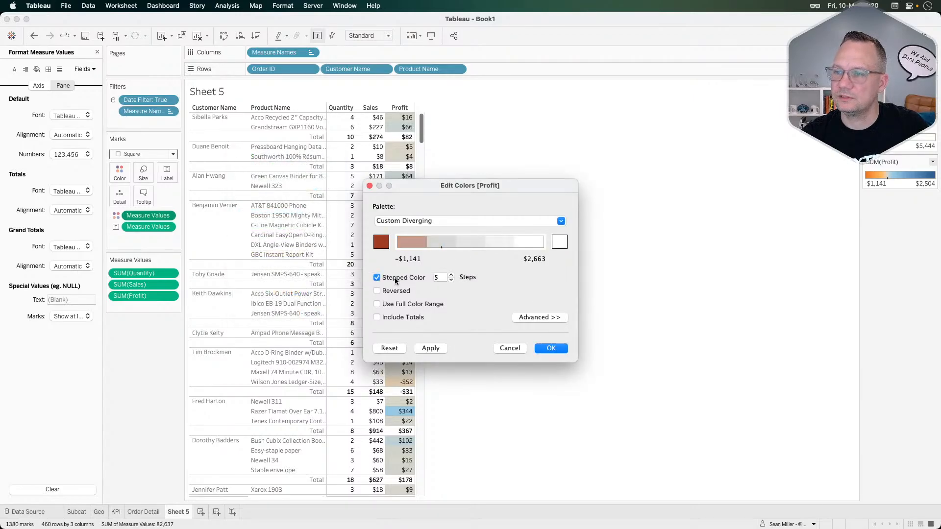
click(440, 278)
text(2)
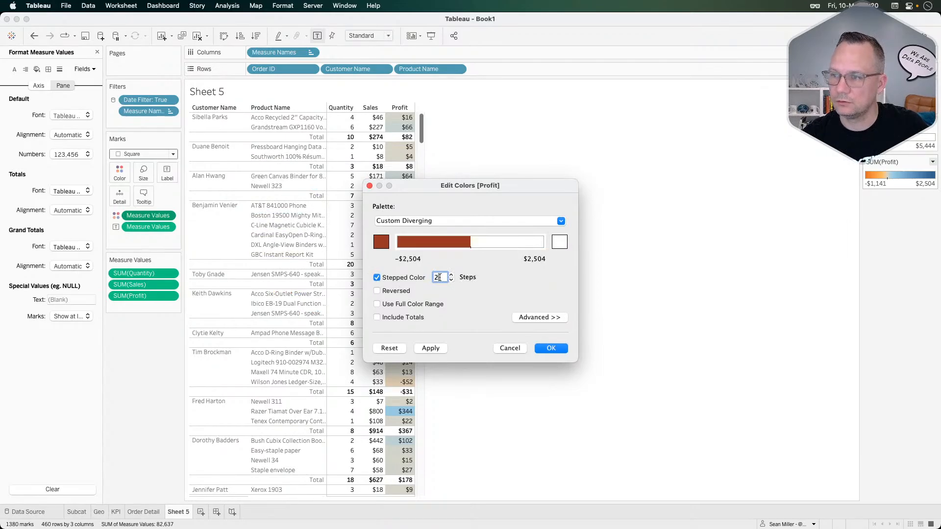
click(554, 318)
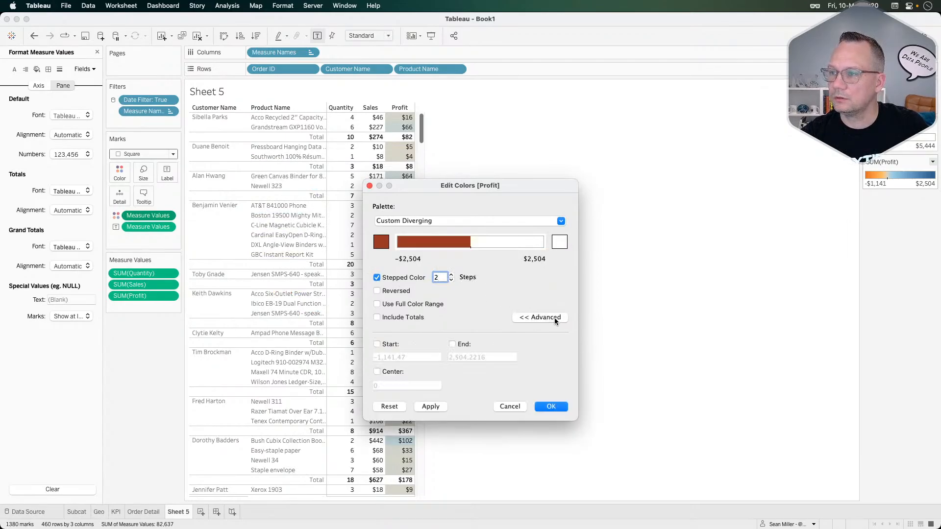
click(391, 373)
click(431, 407)
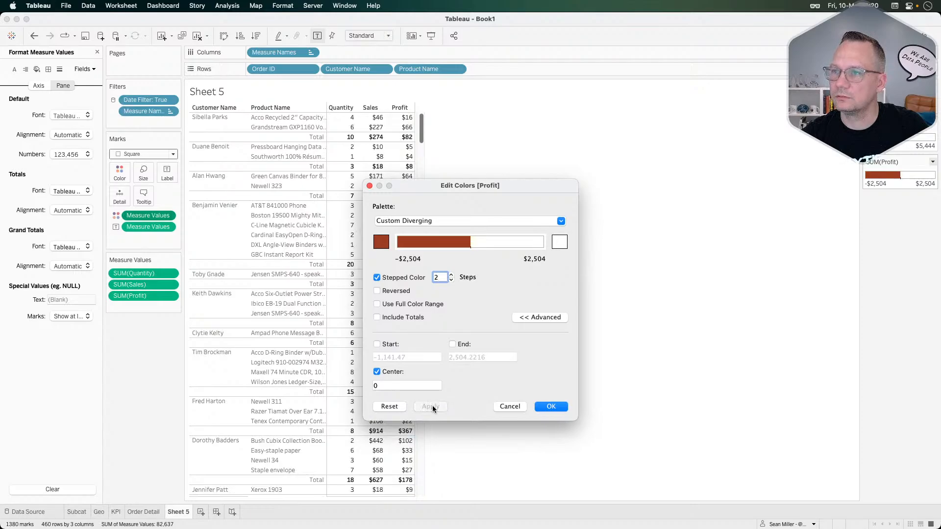
drag(475, 182, 671, 146)
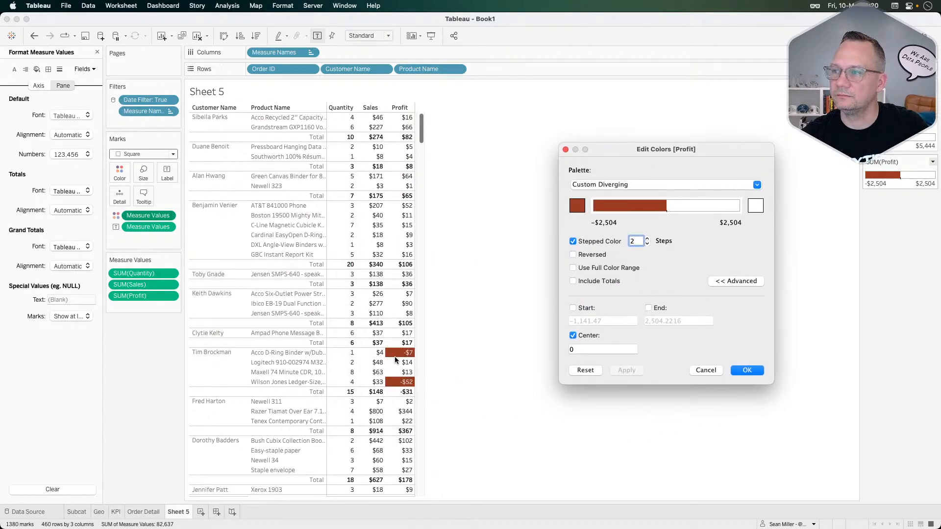
click(746, 370)
Include totals in the Profit color encoding and save the change
scroll(361, 322, down, 10)
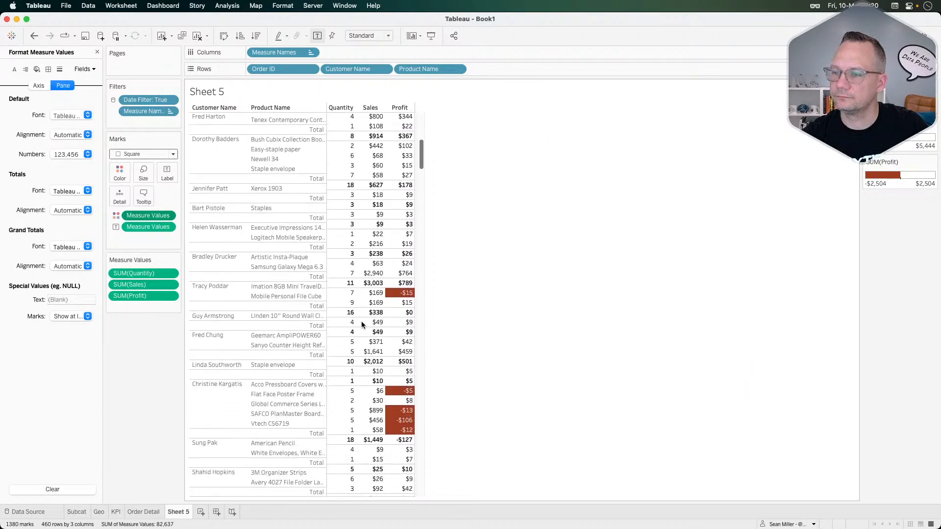
scroll(360, 322, up, 10)
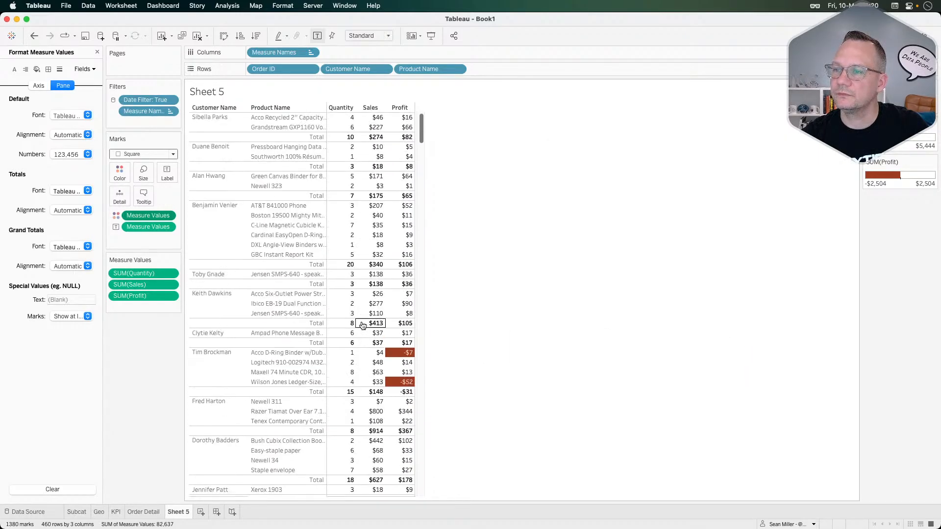
click(933, 161)
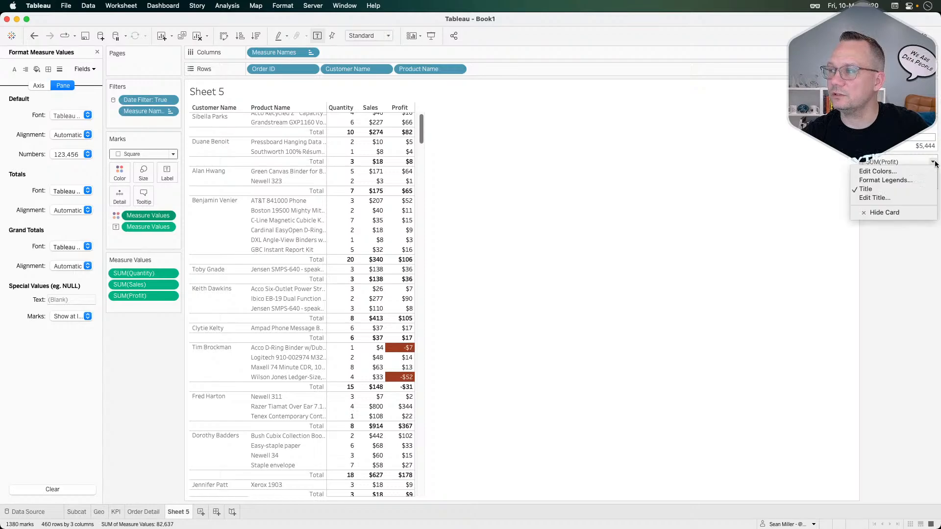
click(918, 172)
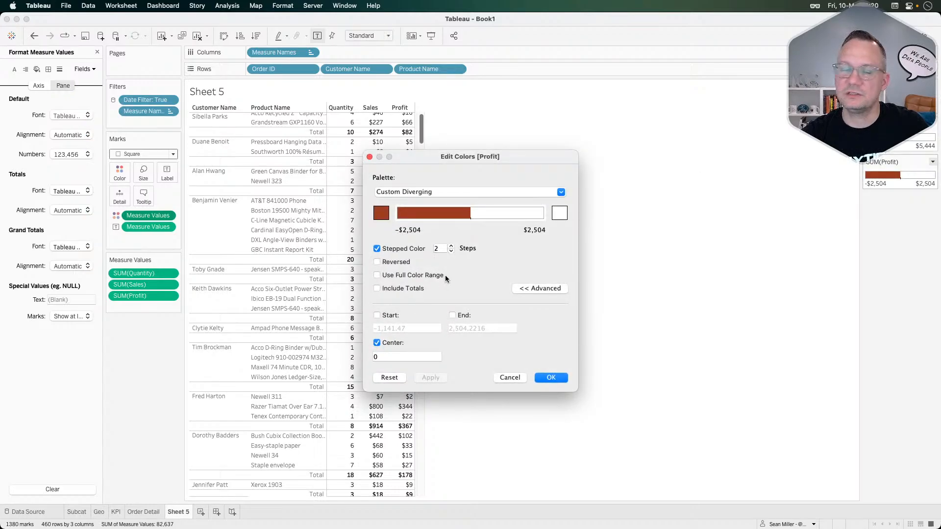
click(378, 289)
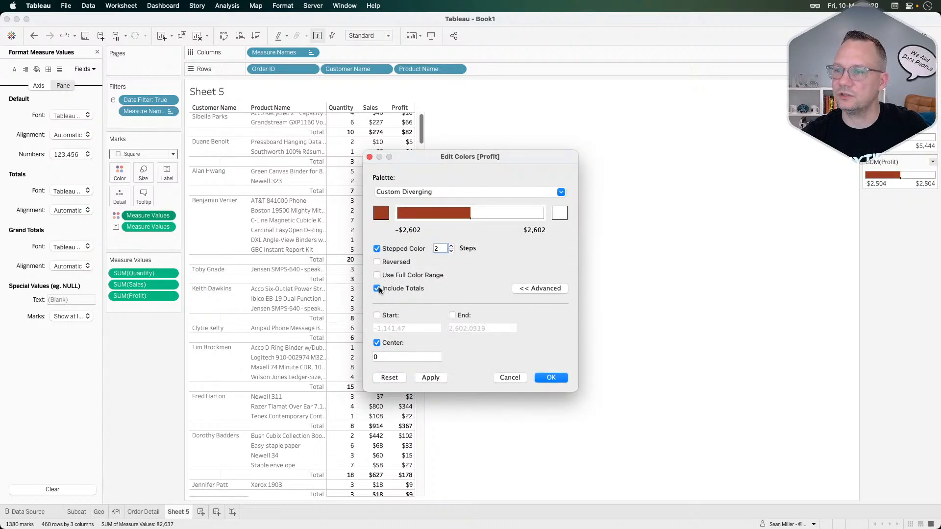
click(422, 379)
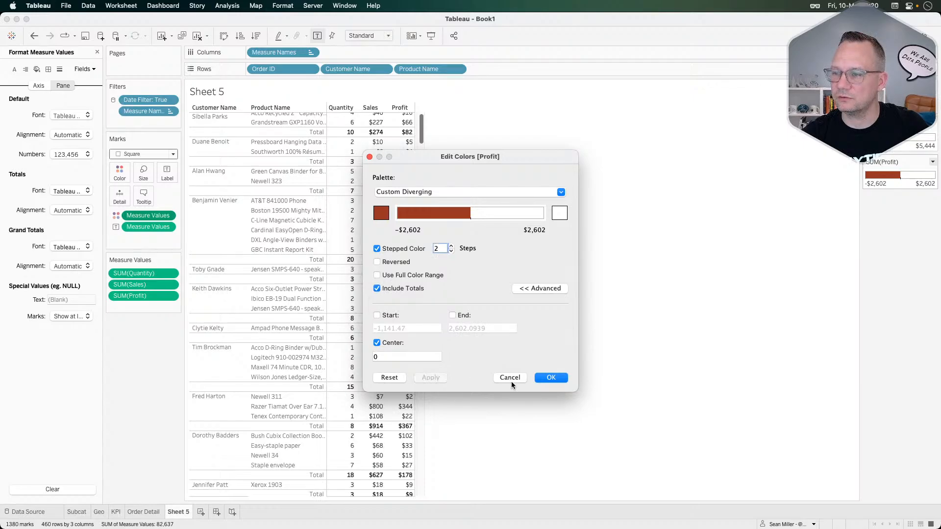
click(551, 377)
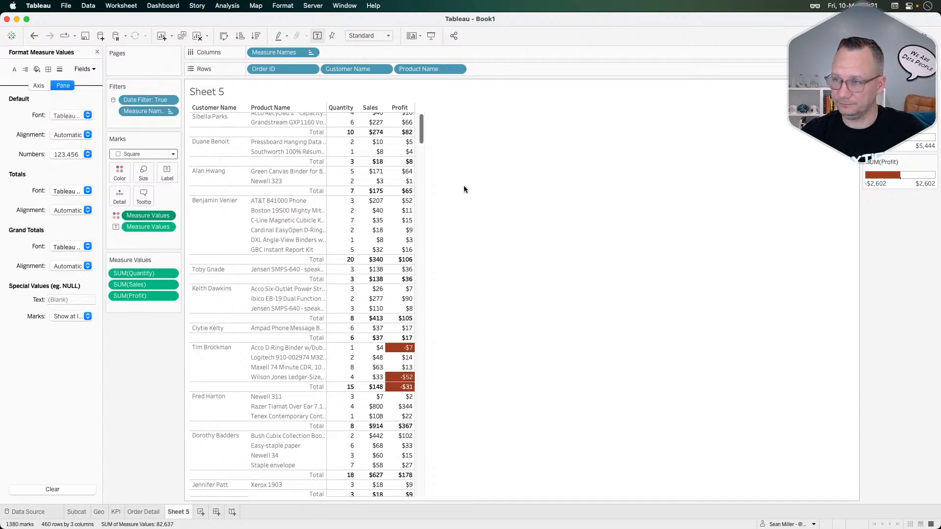
Open the Order Detail sheet's tooltip for editing and place the text cursor at the end of the Profit Ratio line
mouse_move(354, 222)
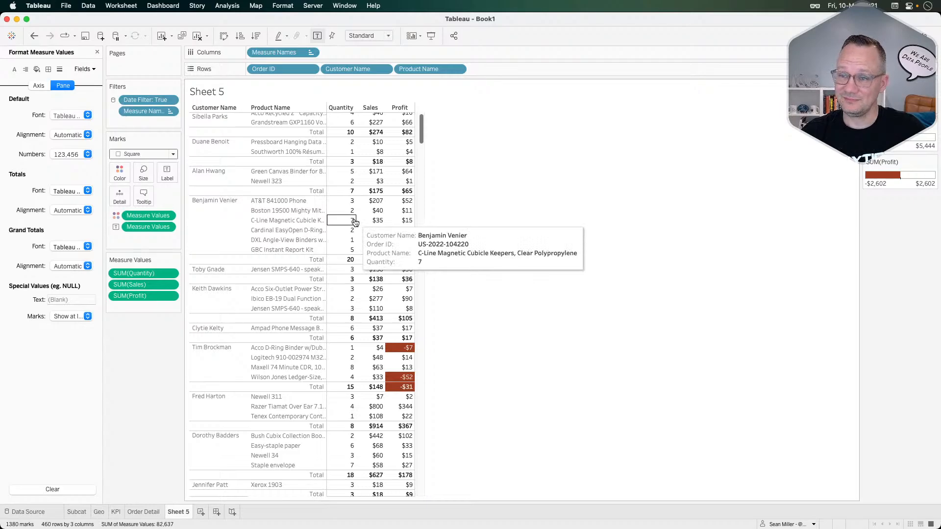
click(144, 512)
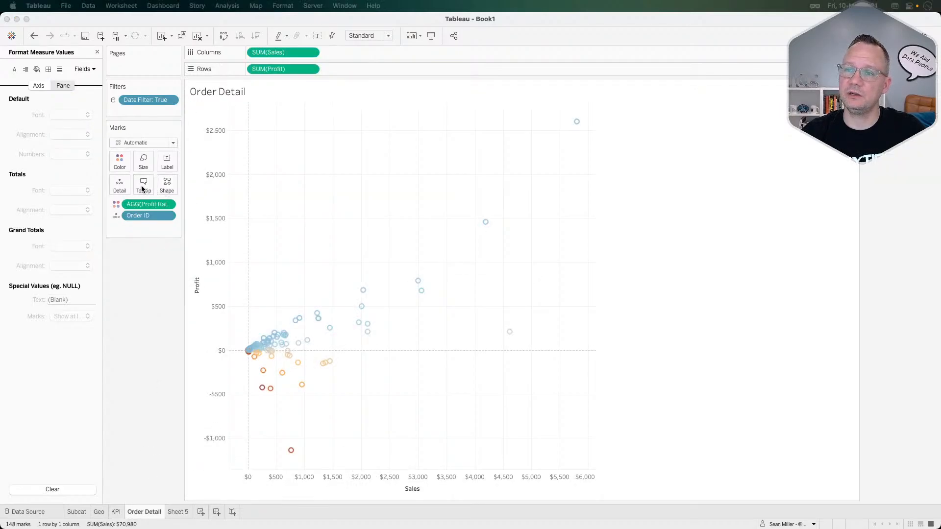
drag(1, 231, 491, 213)
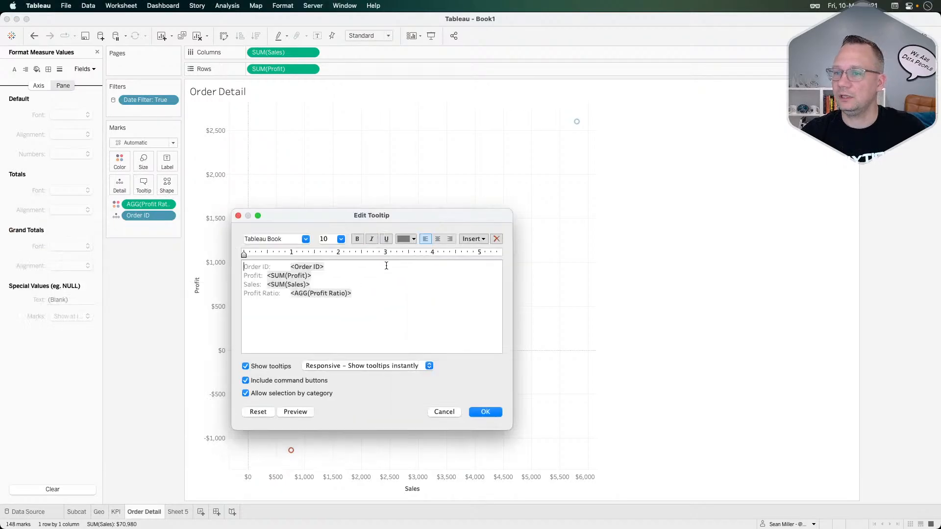
click(365, 288)
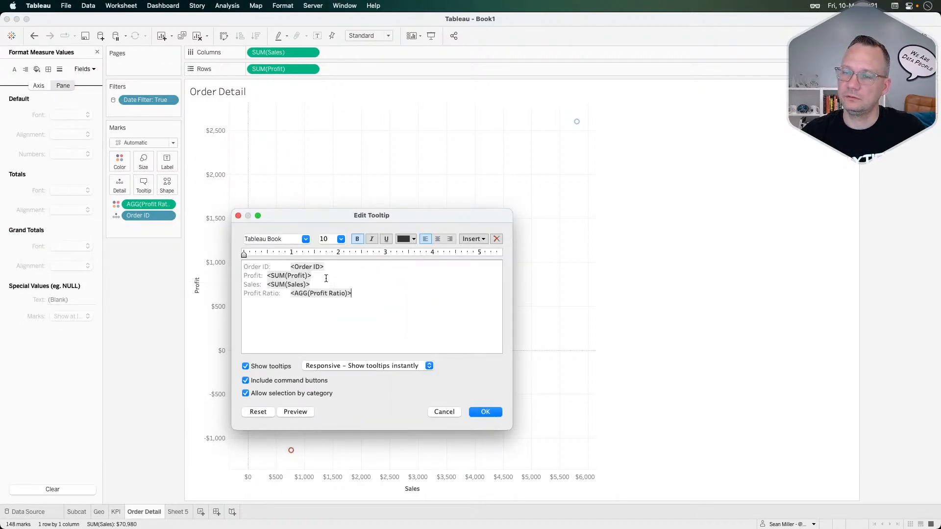
Switch to the Vivaldi browser and examine the order tooltip layout in the published dashboard's Order Breakdown & Details scatter plot
key(super+Tab)
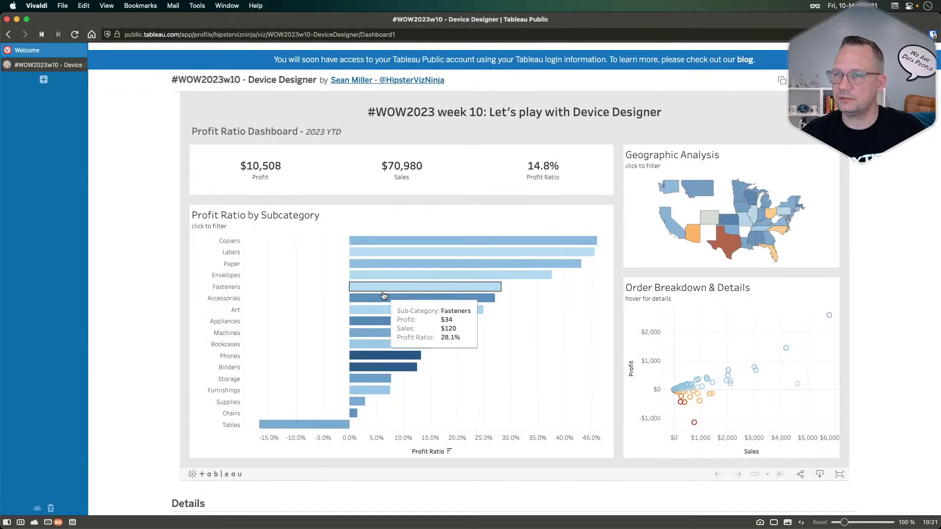
mouse_move(711, 377)
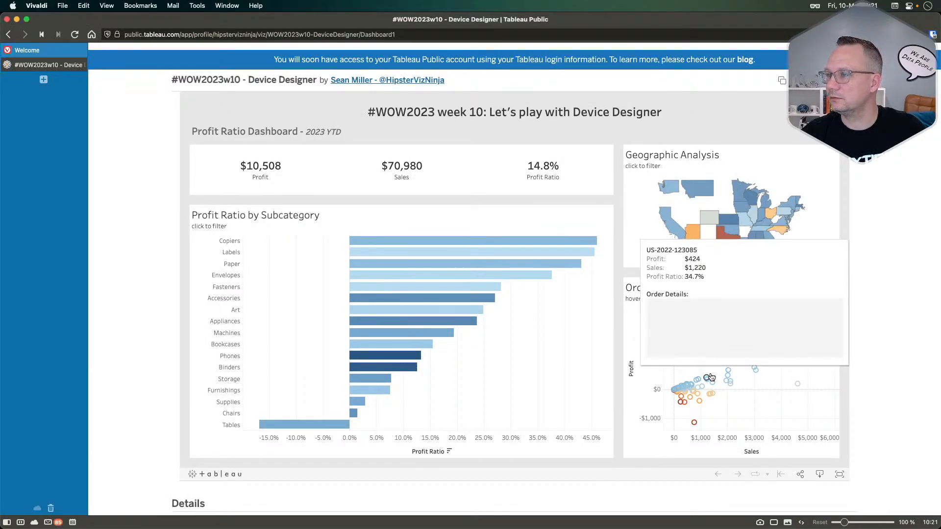
key(super+Tab)
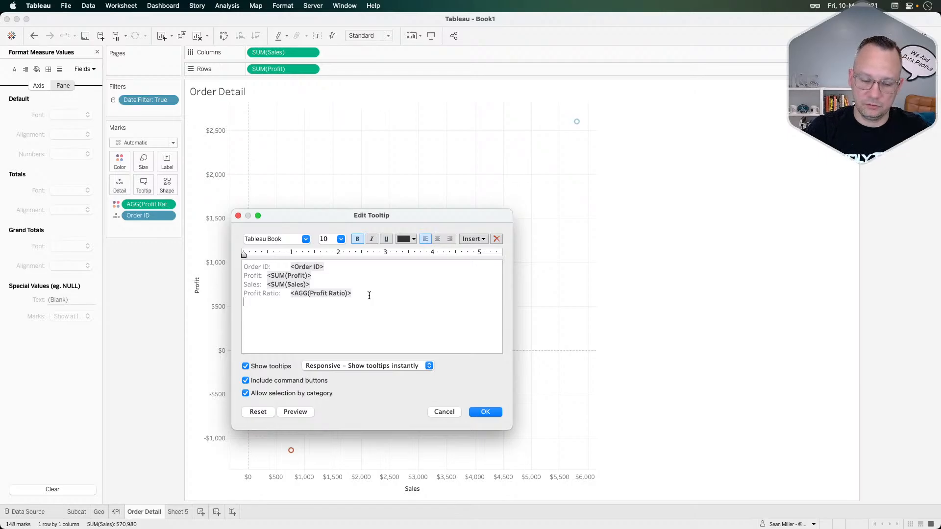
Add a bold "Order Details" line below Profit Ratio in the tooltip and insert Sheet 5 beneath it
text(der Details)
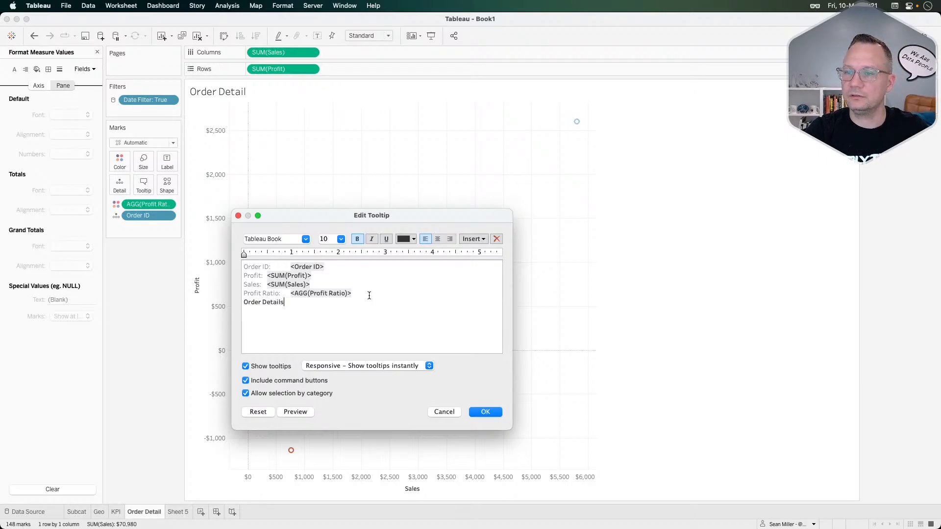
key(Return)
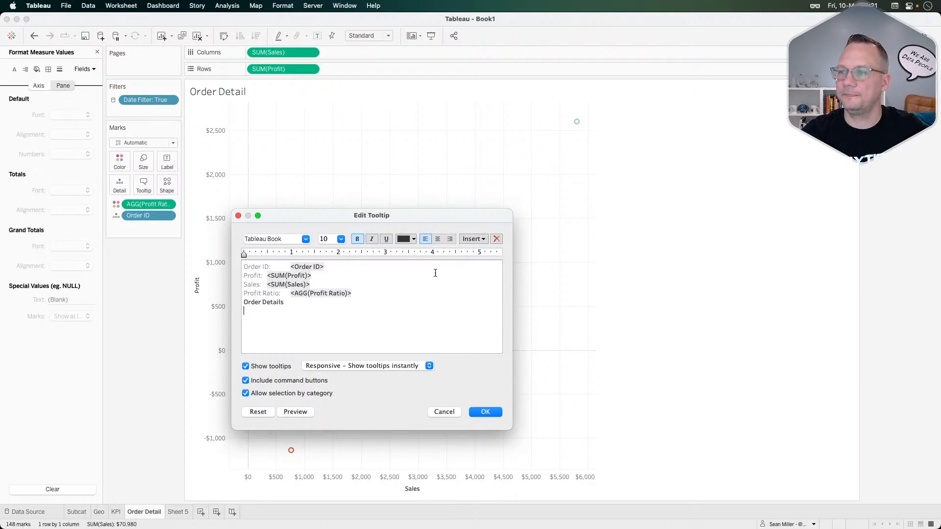
click(469, 240)
mouse_move(547, 249)
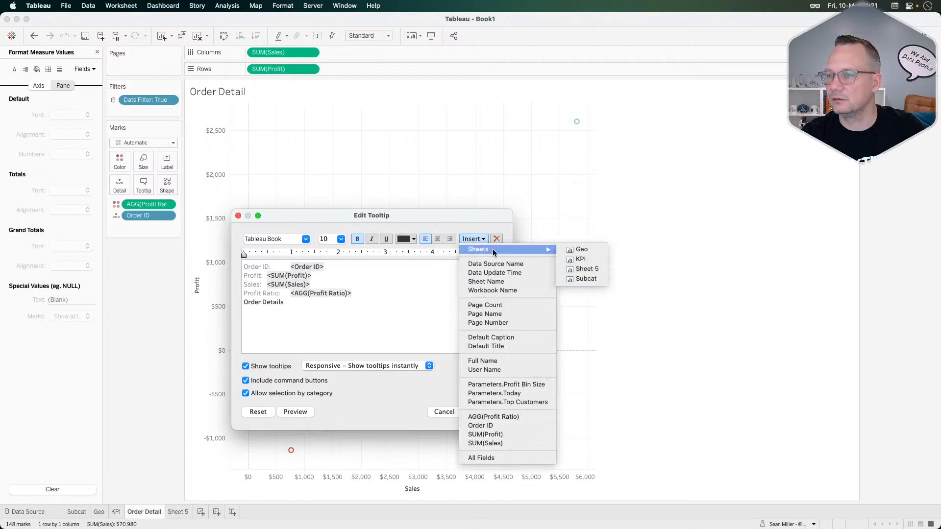
click(583, 269)
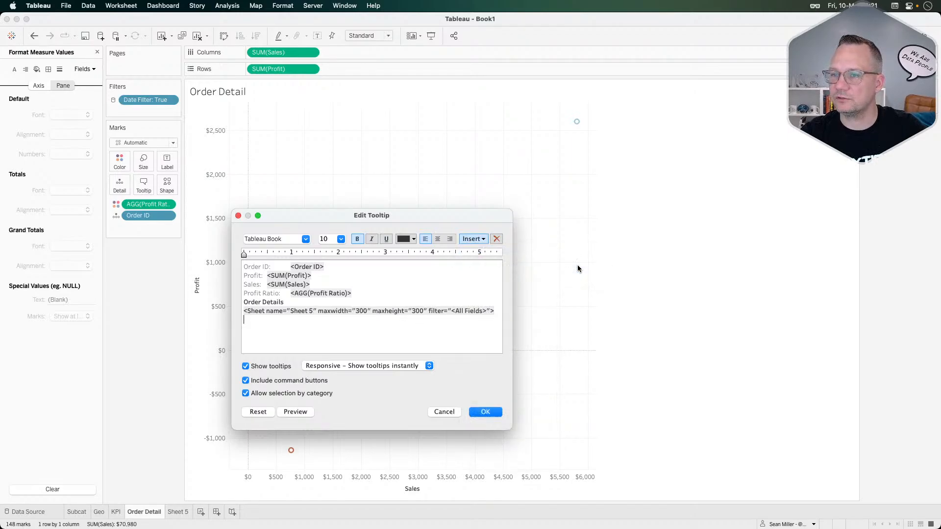
Exclude command buttons and disallow selection by category in the Order Detail tooltip, and save it
double_click(359, 313)
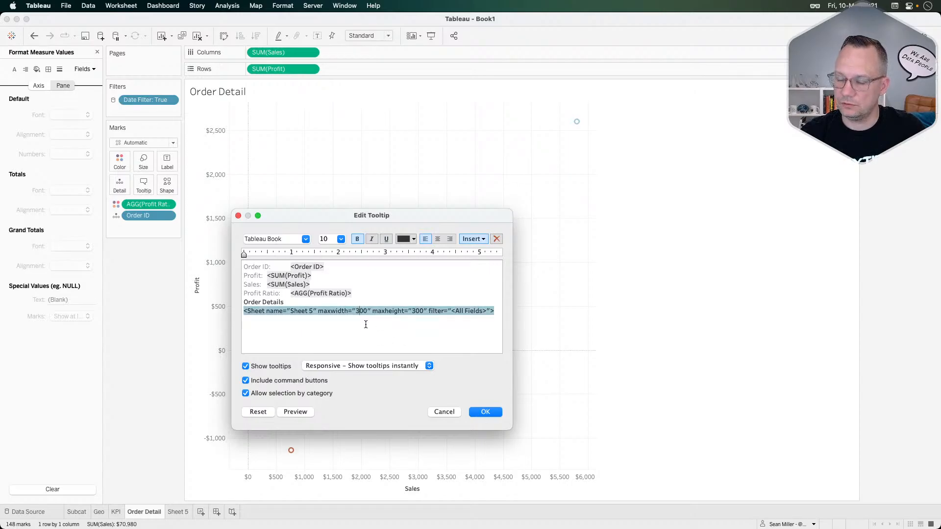
click(411, 325)
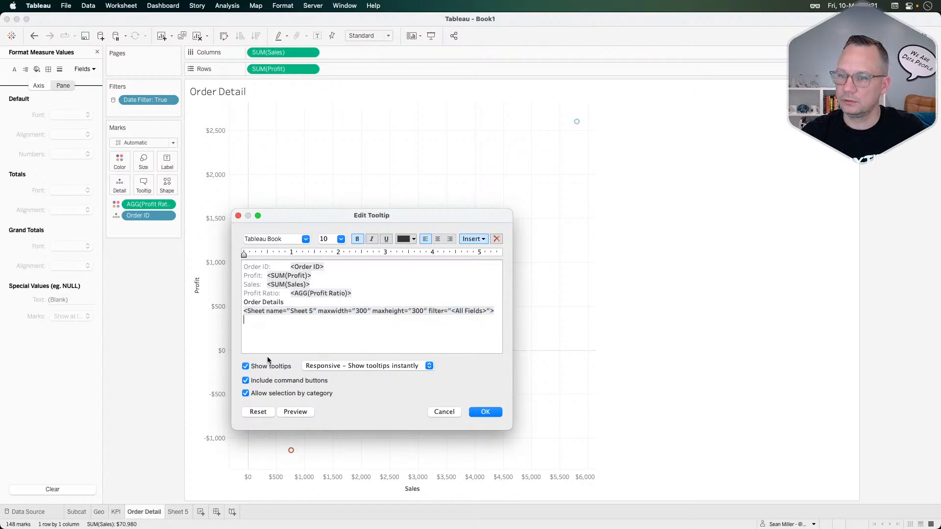
click(287, 384)
click(291, 393)
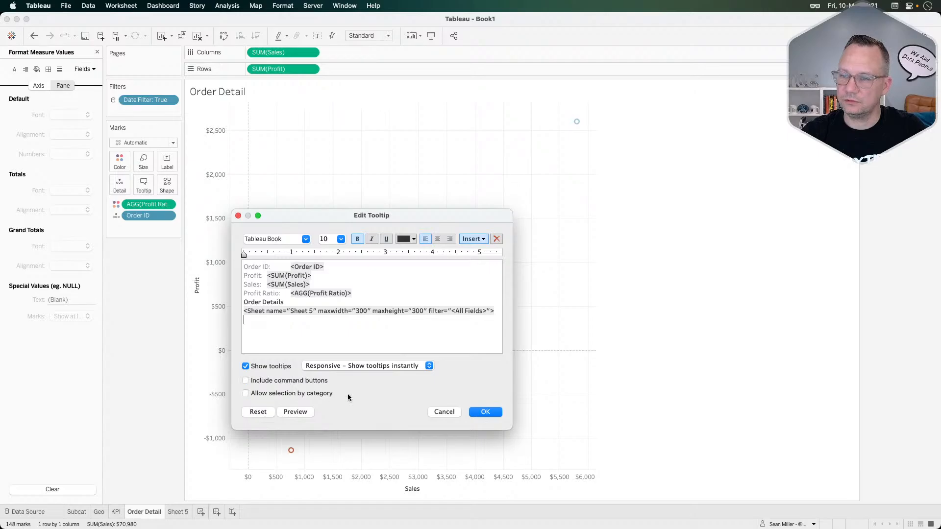
click(478, 414)
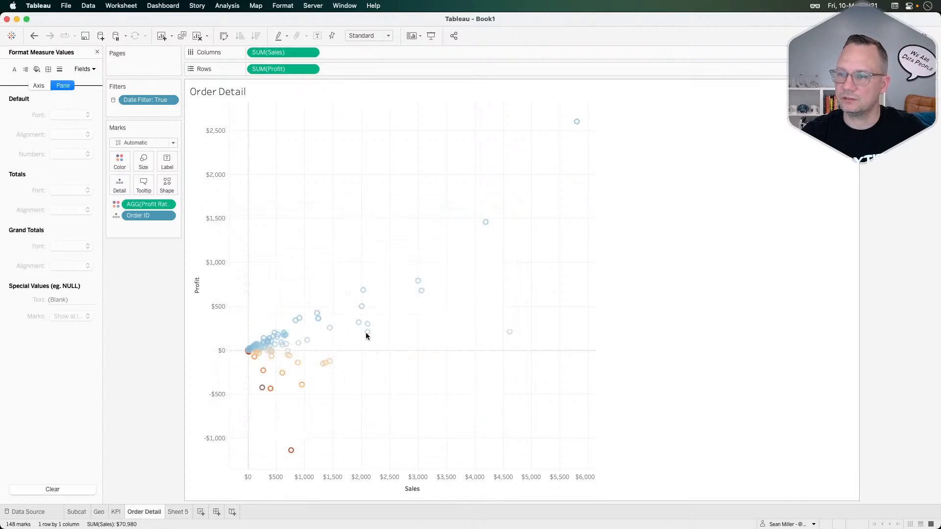
Check the embedded order table in the tooltips of several scatter plot marks and return to Sheet 5
mouse_move(367, 336)
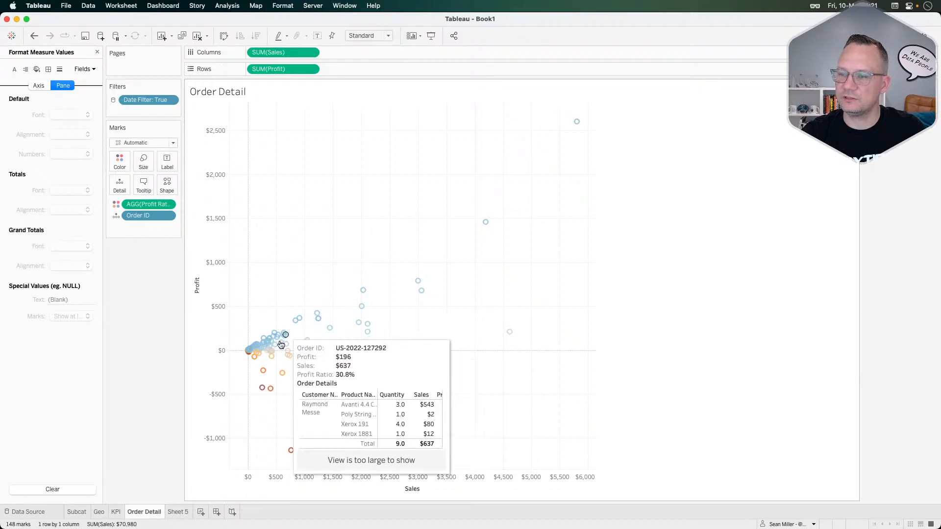
mouse_move(281, 345)
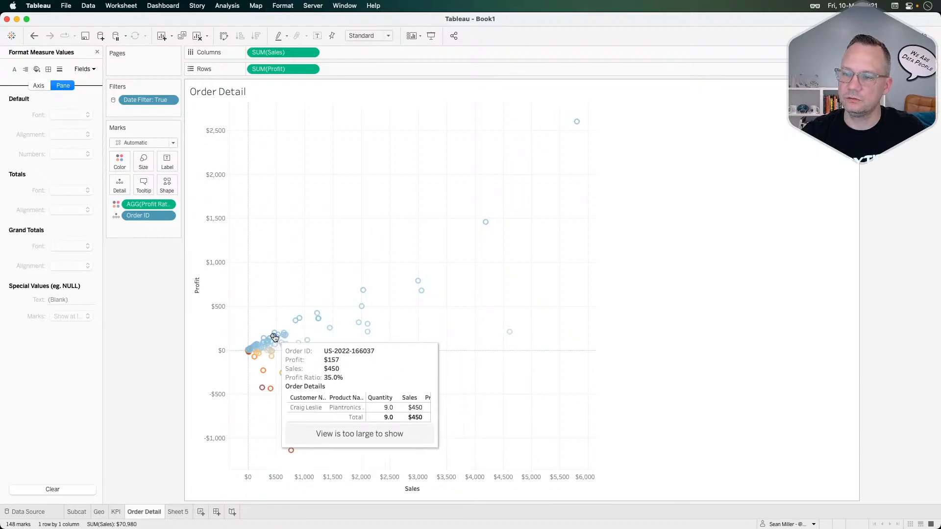
mouse_move(269, 360)
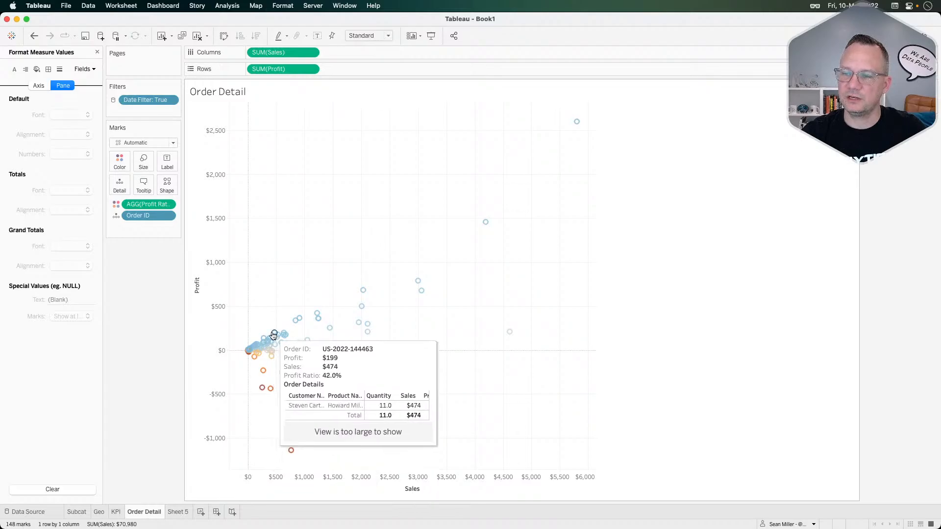
click(179, 512)
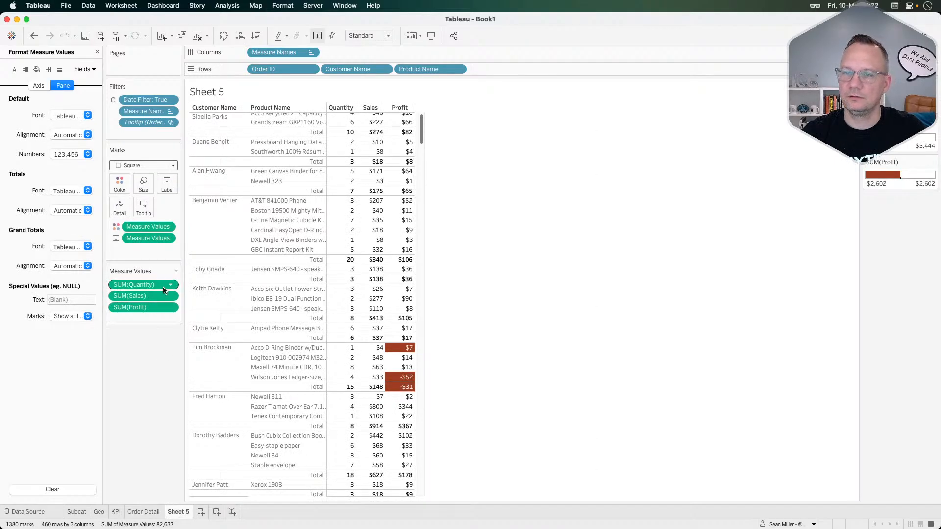
Try fitting Sheet 5 to Entire View and check the effect in the Order Detail scatter plot's tooltips
click(388, 37)
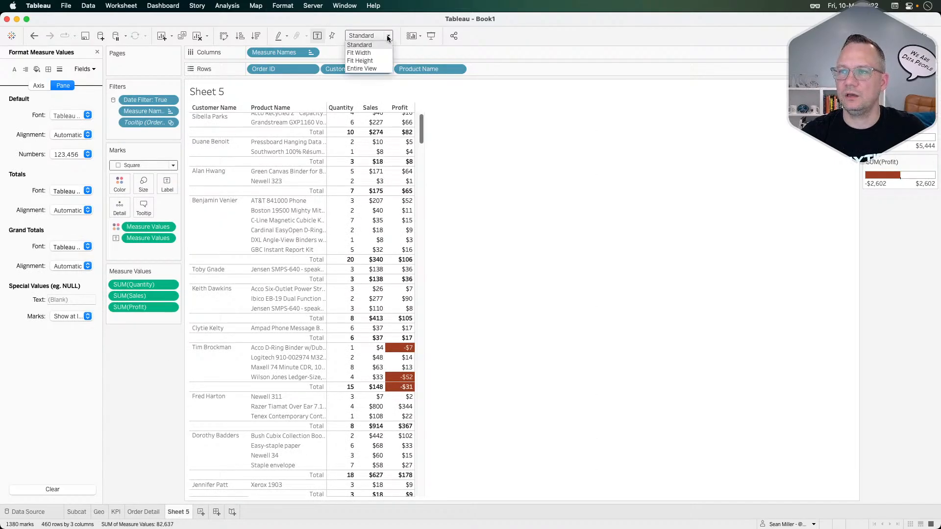
click(377, 68)
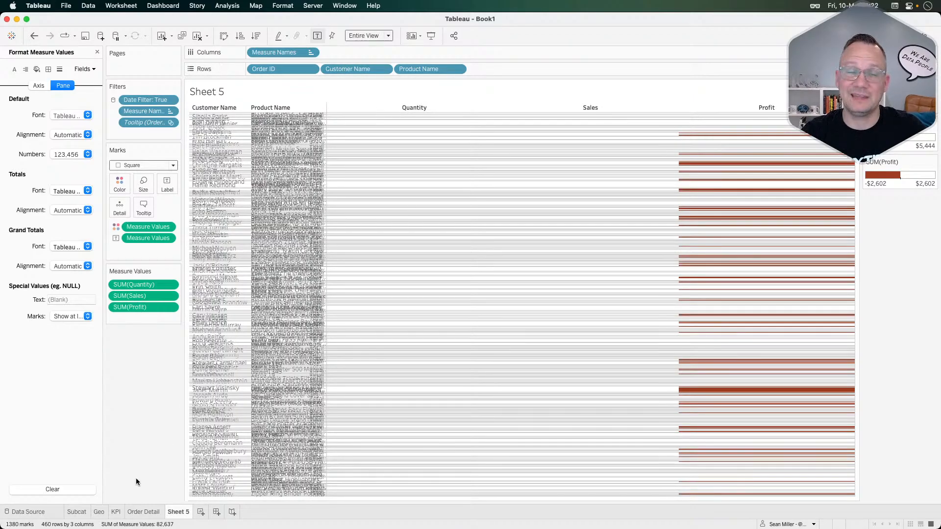
click(147, 512)
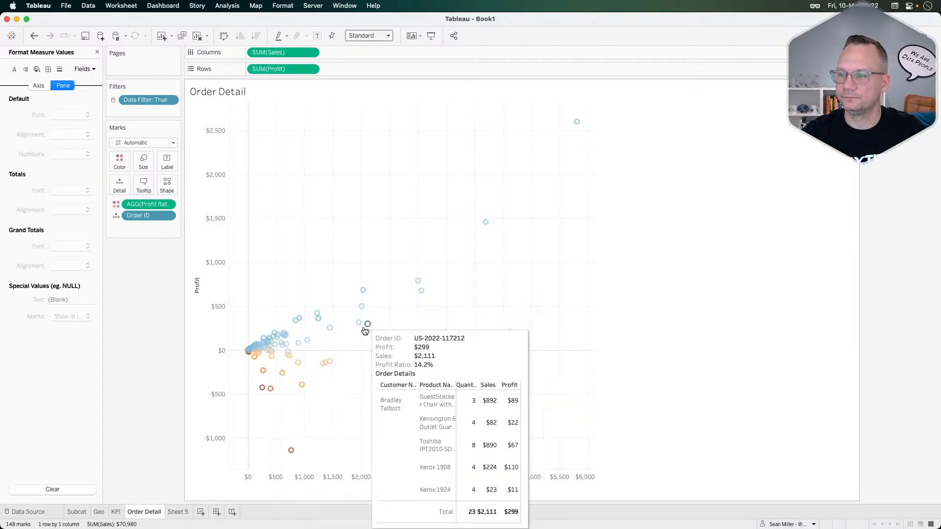
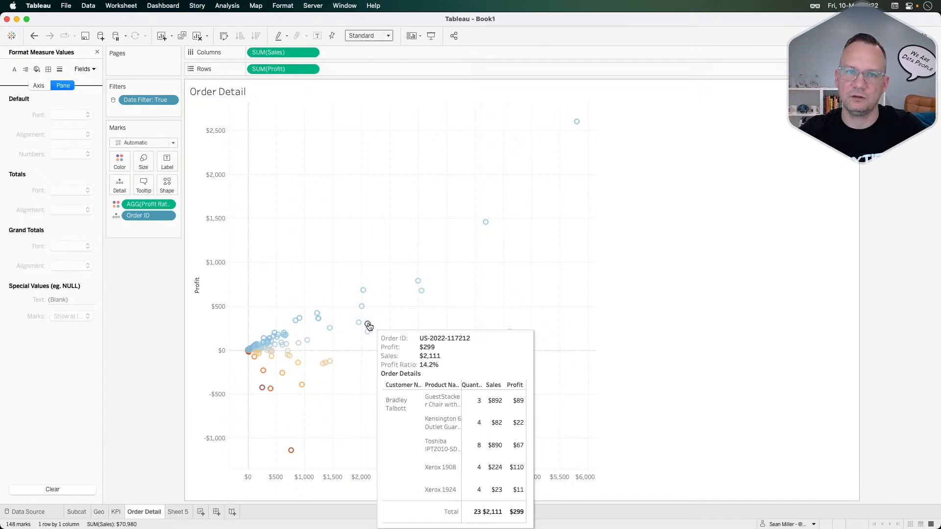
Return to Sheet 5 and set its view fit to Fit Width
click(178, 512)
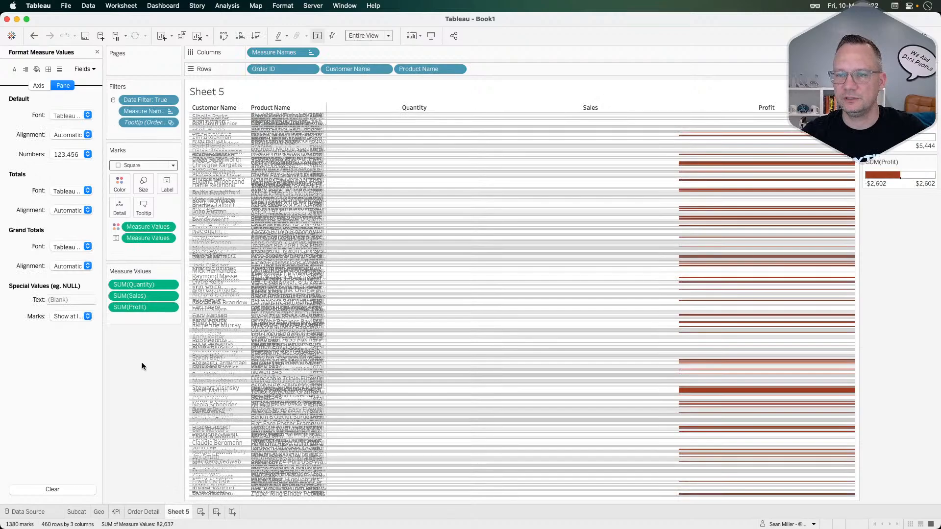
click(389, 36)
click(381, 50)
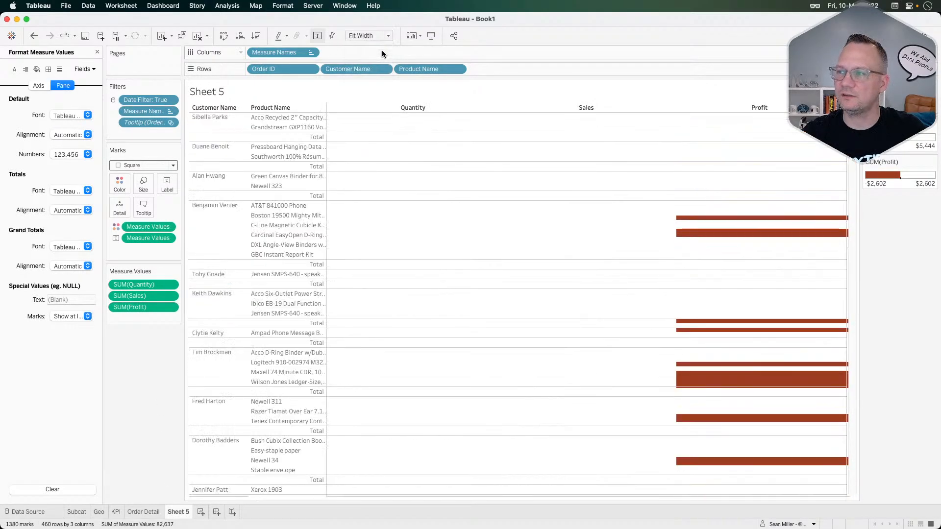
Set the embedded Sheet 5's maxwidth to 400 in the Order Detail tooltip and check the result on several marks
click(139, 512)
click(143, 193)
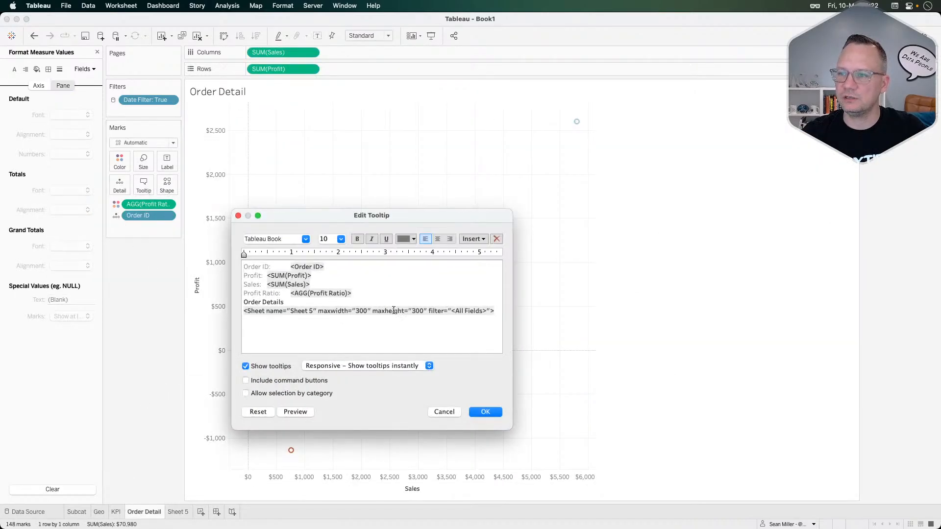
triple_click(416, 311)
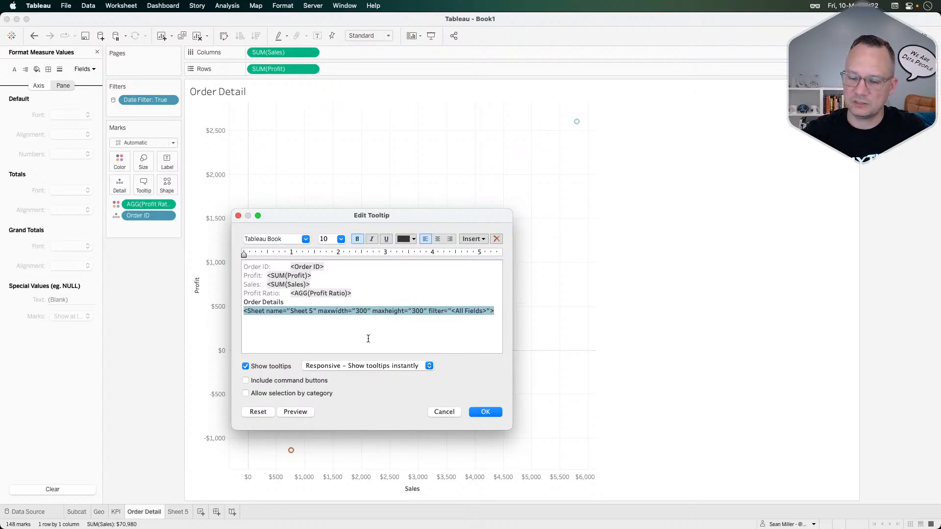
key(BackSpace)
text(4)
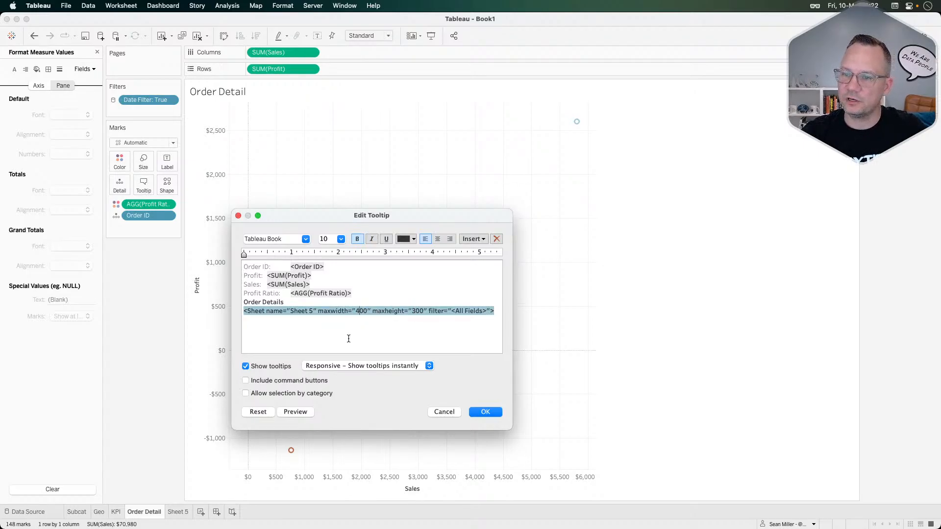
click(484, 413)
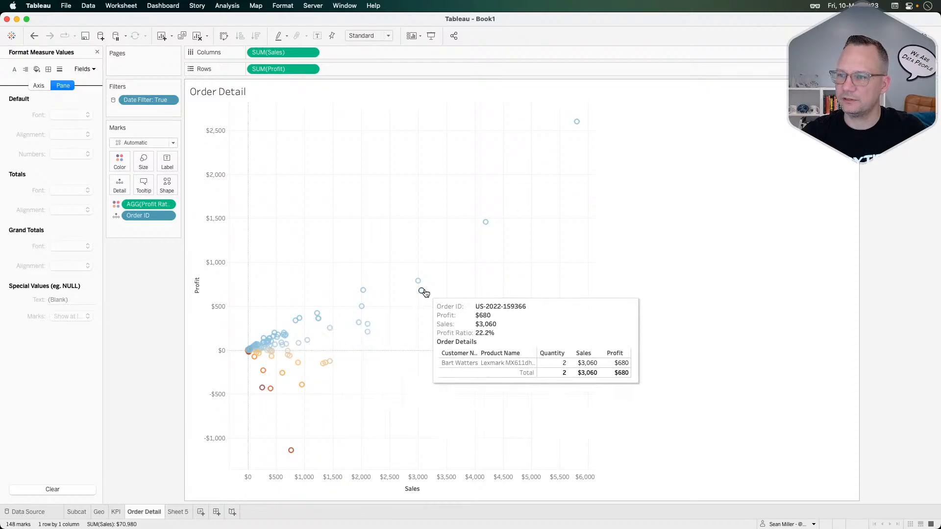
mouse_move(512, 334)
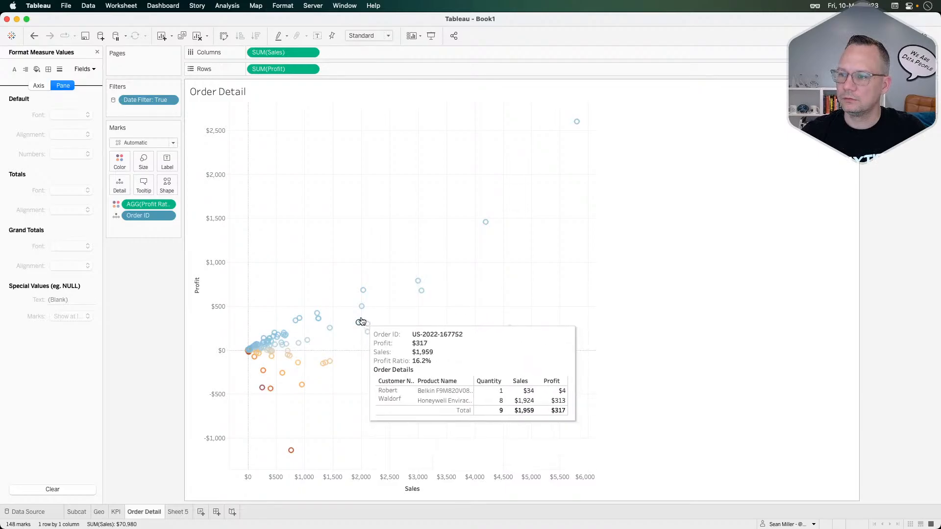
mouse_move(363, 292)
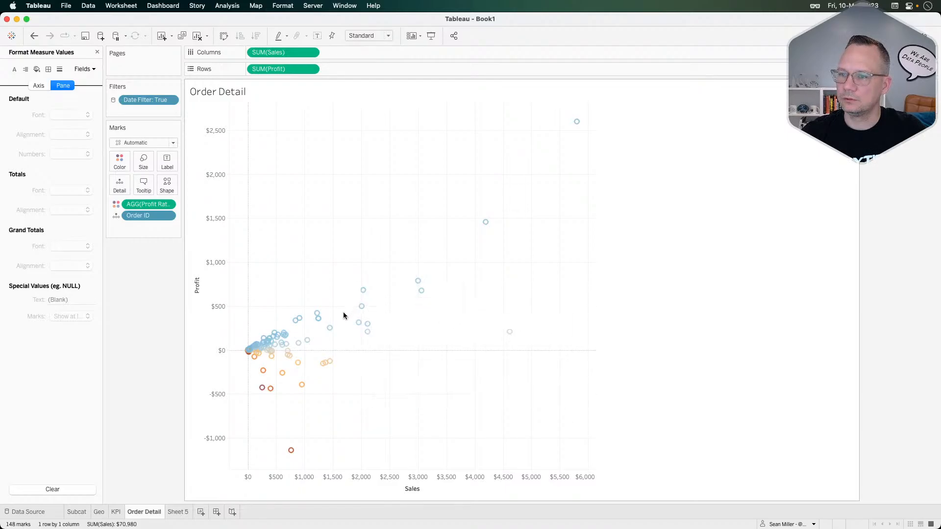
mouse_move(324, 325)
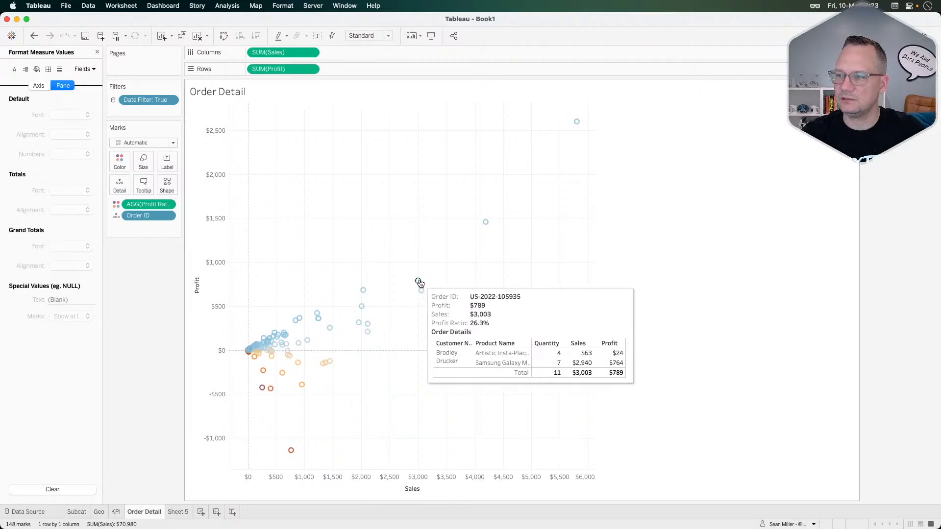
mouse_move(357, 324)
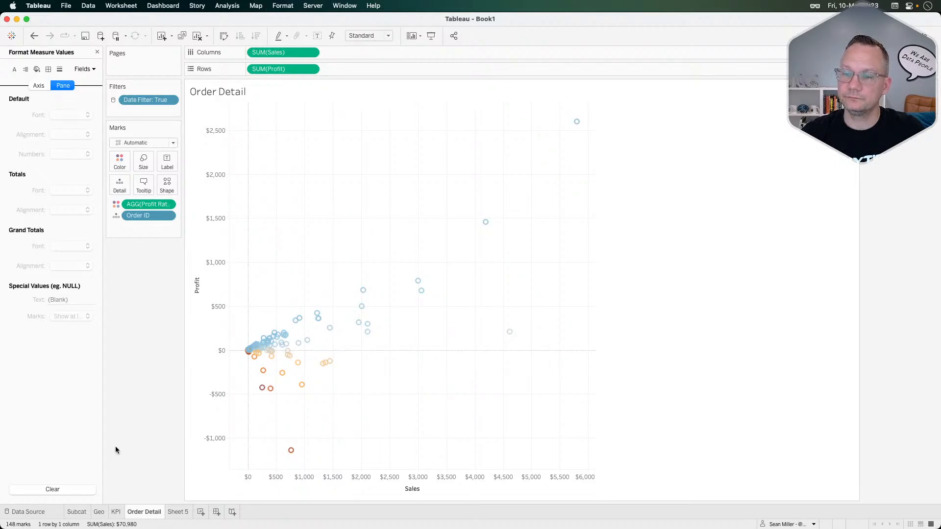
Rename Sheet 5 as "Order Line items"
click(177, 512)
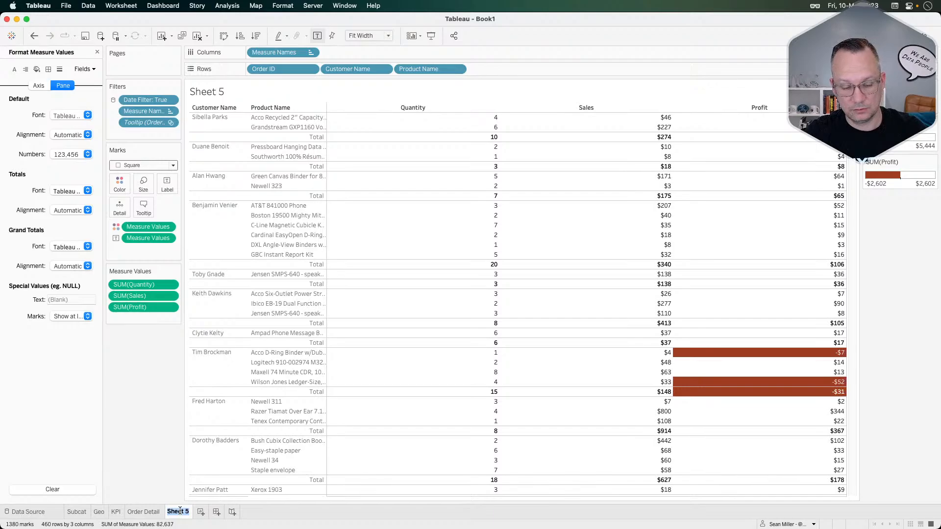
text(D)
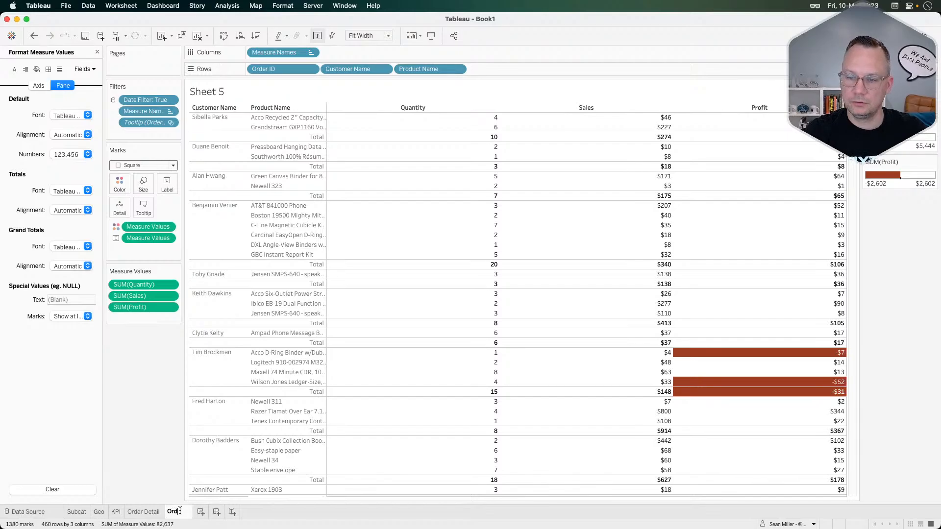
text(rder Line i)
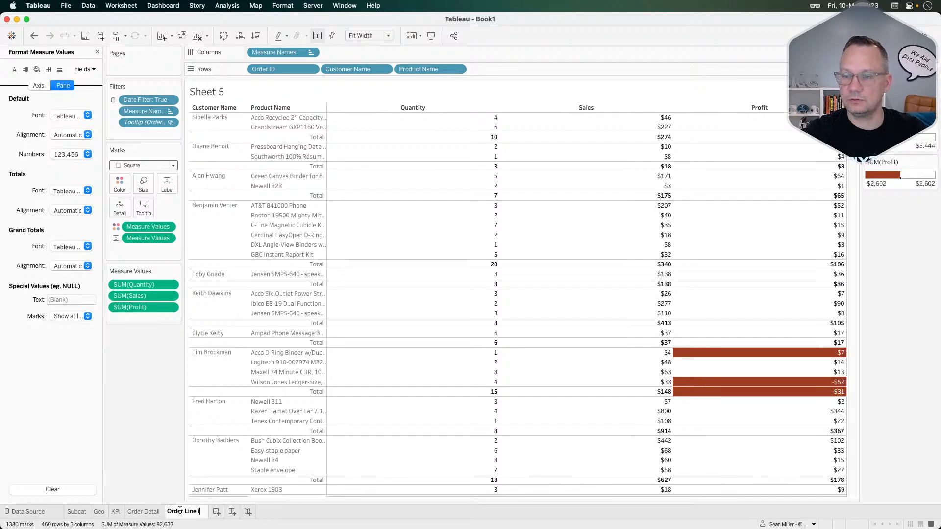
text(tems)
key(Return)
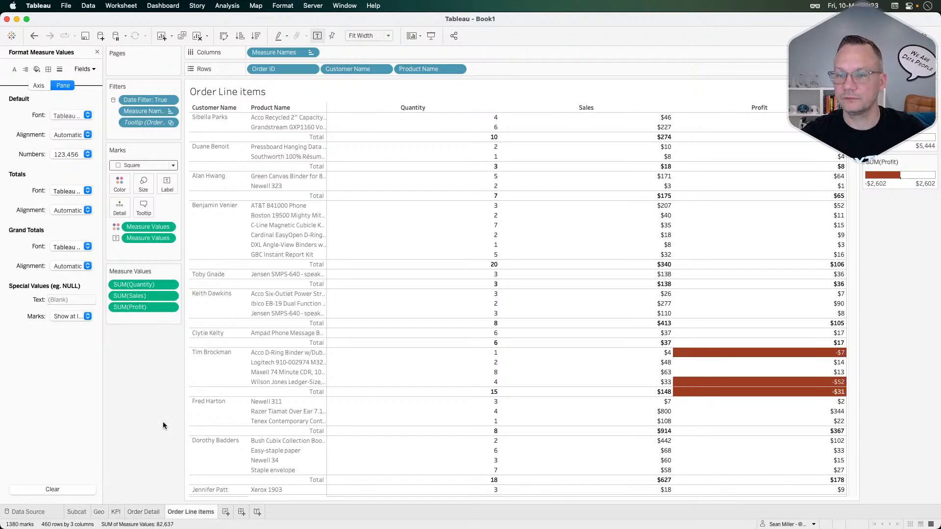
Hide all sheets used by Order Detail and check that sheet's tooltips on the scatter plot marks
right_click(152, 510)
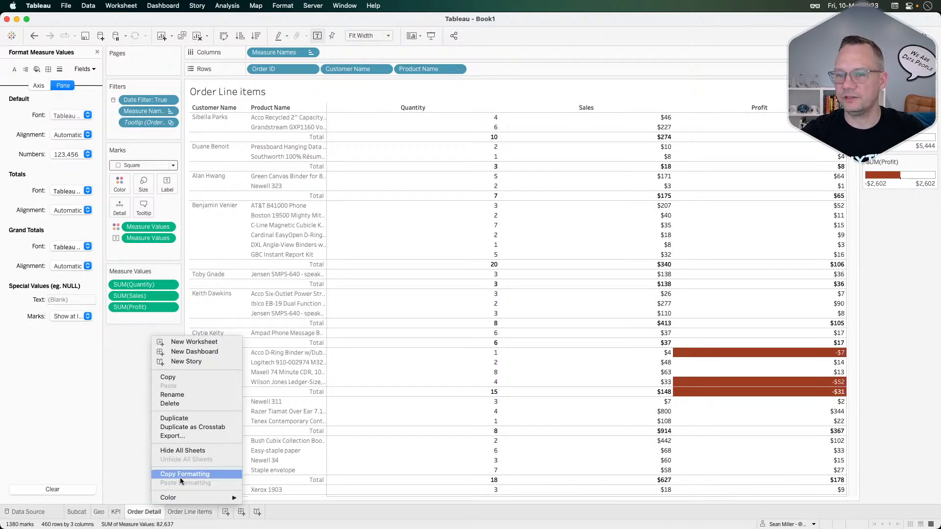
click(185, 451)
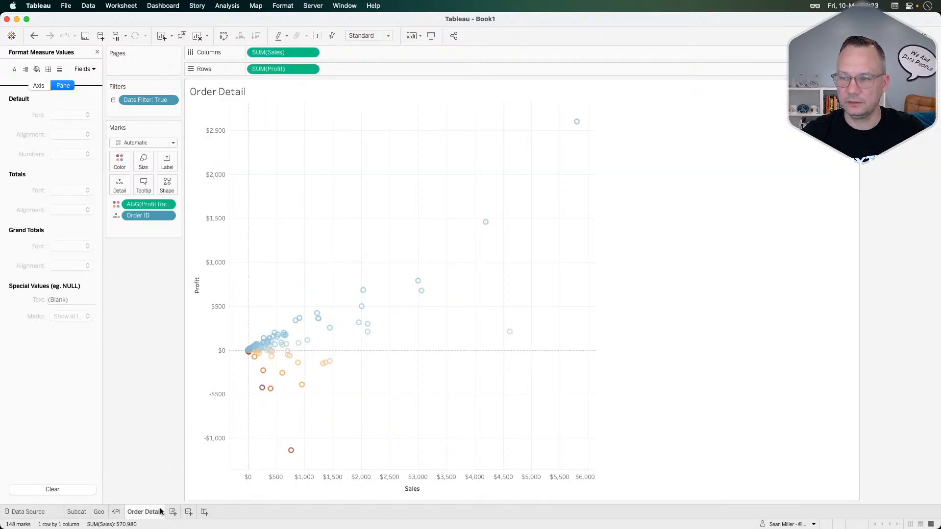
mouse_move(290, 339)
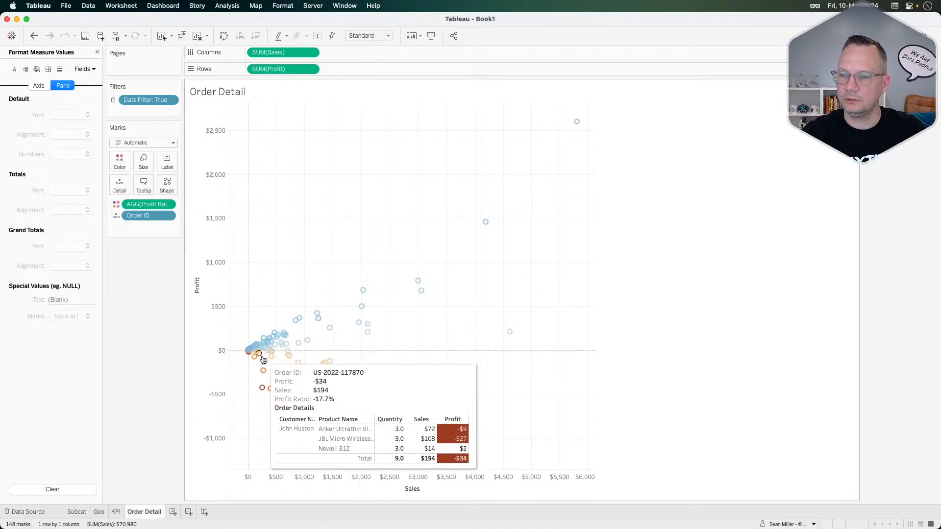
Create a new dashboard and turn on Device Preview
click(188, 512)
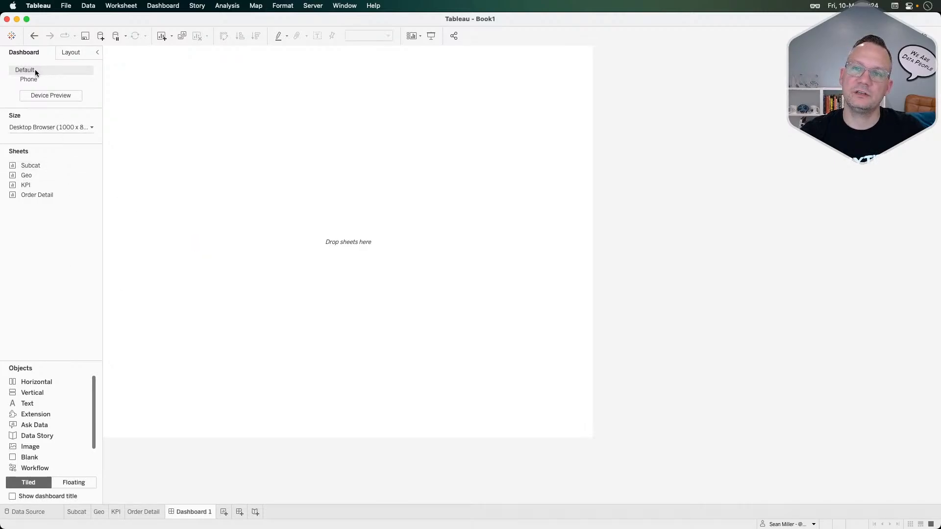
click(40, 96)
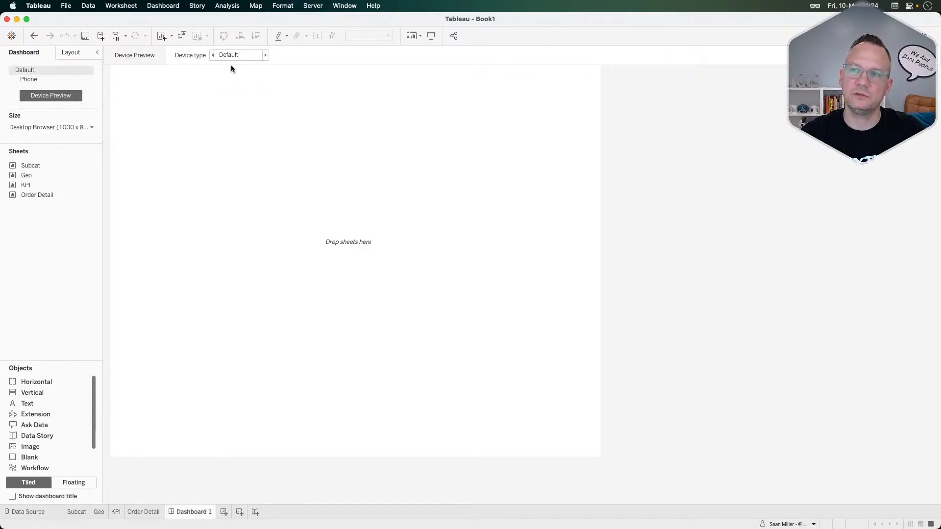
Preview the empty dashboard as a Desktop device, comparing the iPad Pro 12.9-inch (1366 x 1024) and Generic Desktop Monitor (1920 x 1080) models
click(265, 55)
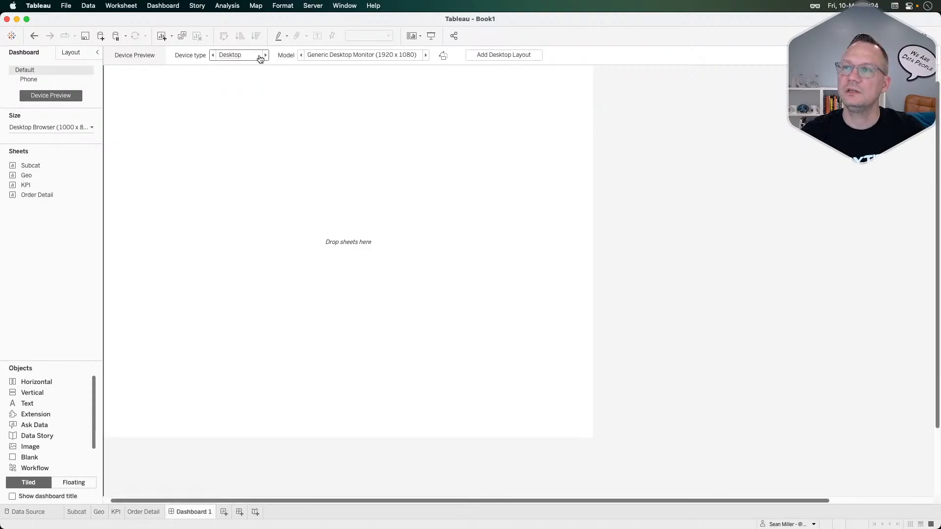
click(426, 55)
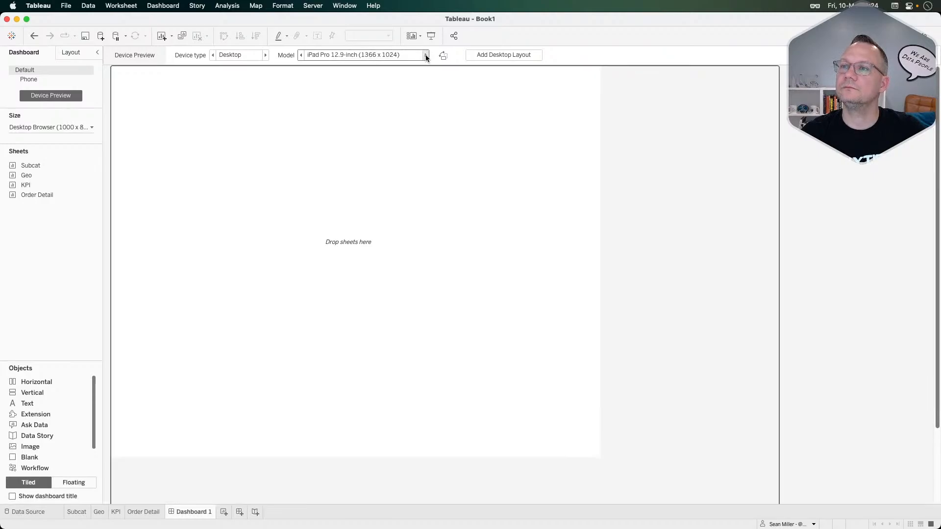
click(301, 55)
click(360, 58)
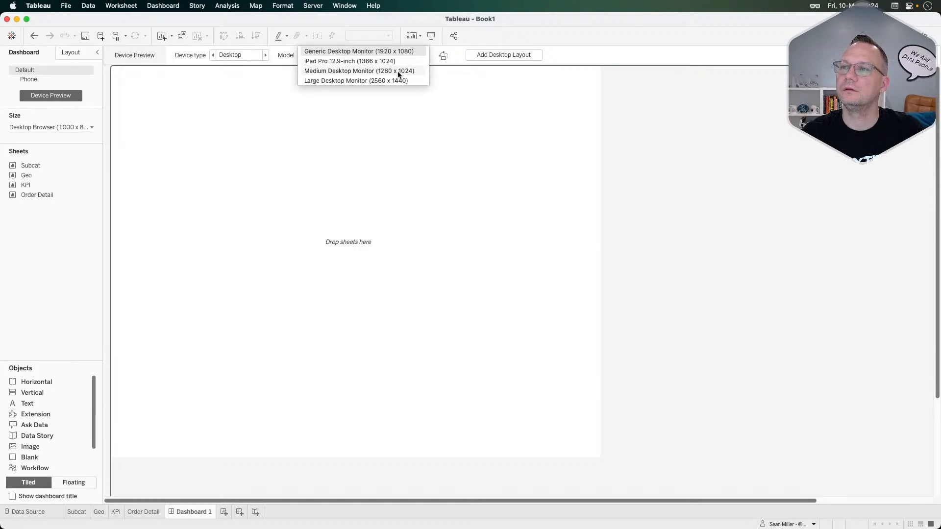
click(350, 61)
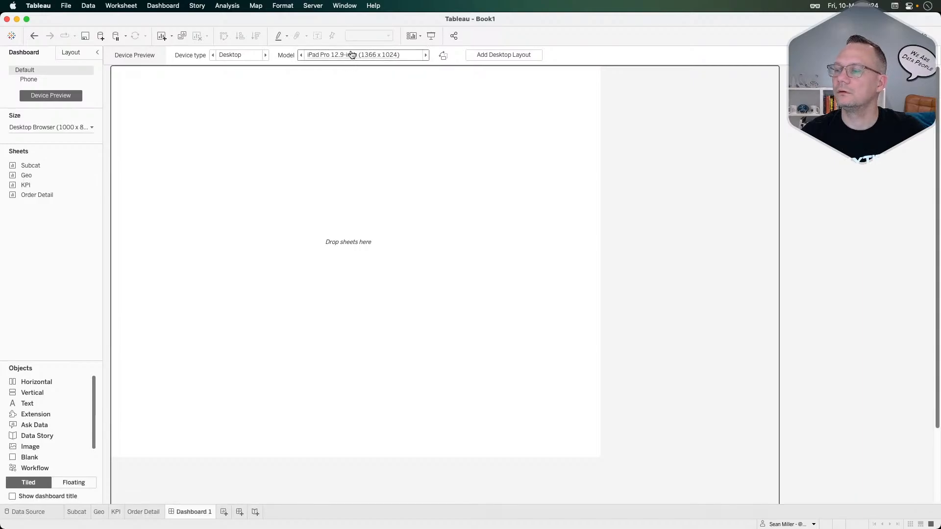
click(352, 55)
click(352, 46)
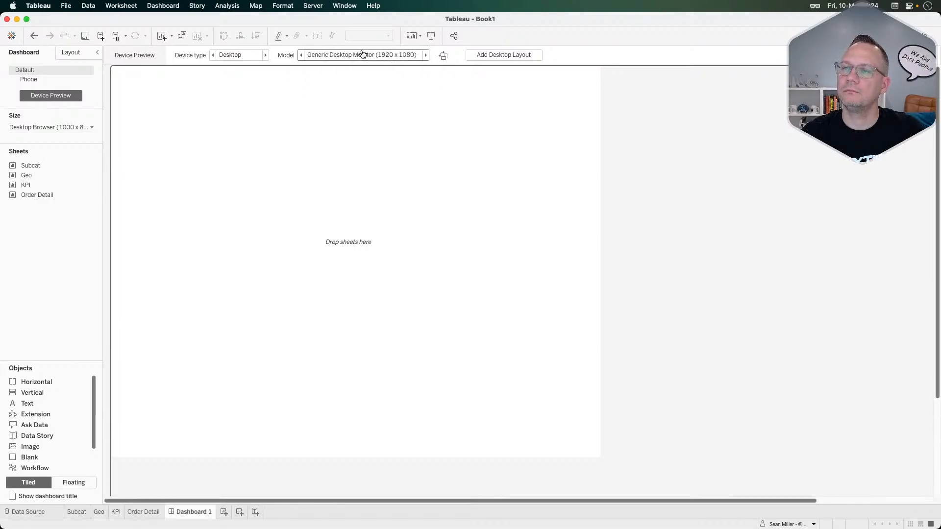
click(359, 55)
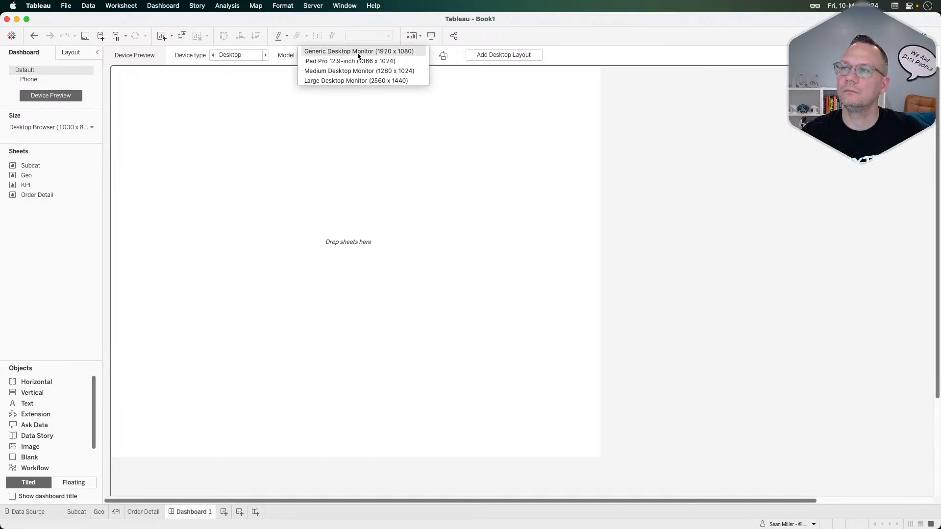
click(358, 56)
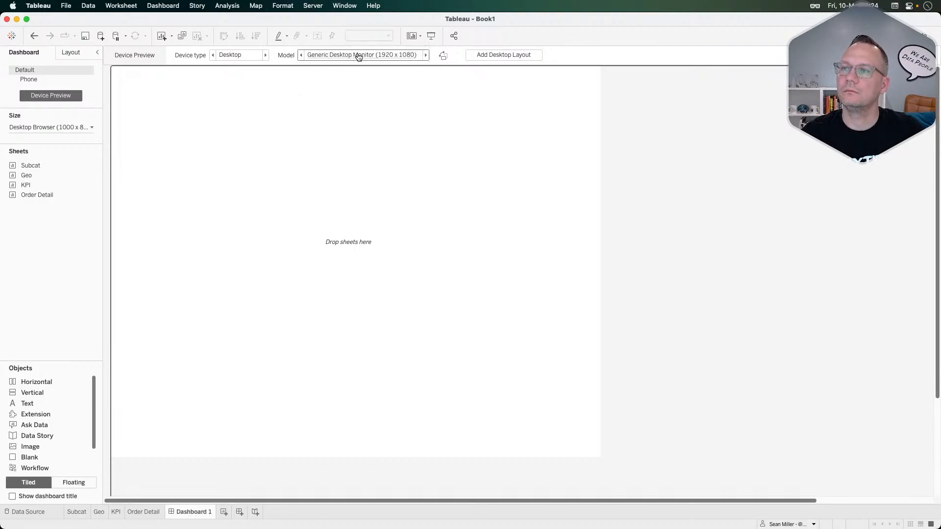
Set the dashboard's fixed size to Generic Desktop (1366 x 768) and return the preview device type to Default
click(38, 128)
click(42, 157)
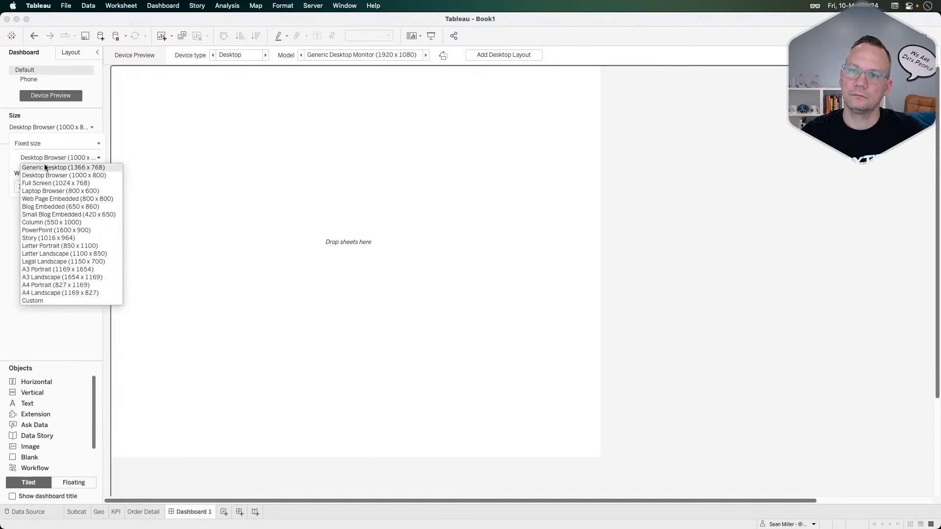
click(44, 166)
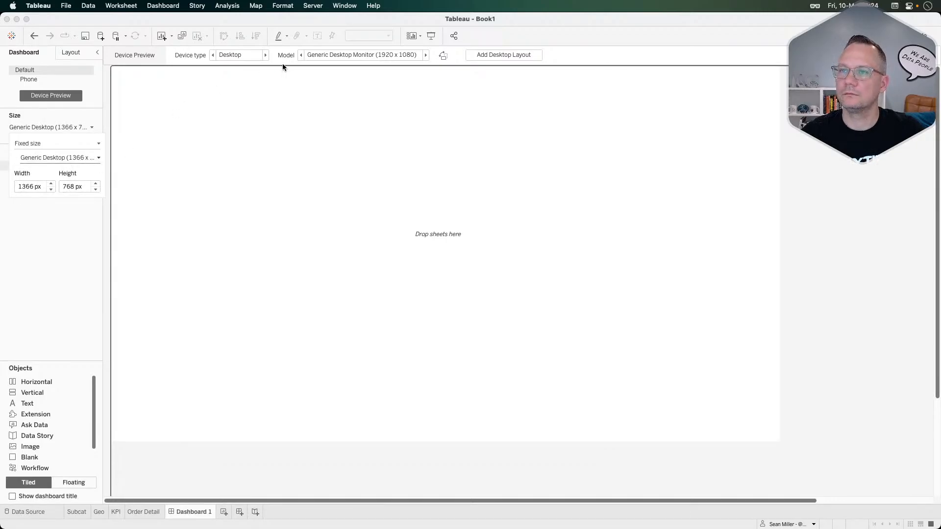
click(216, 55)
click(210, 55)
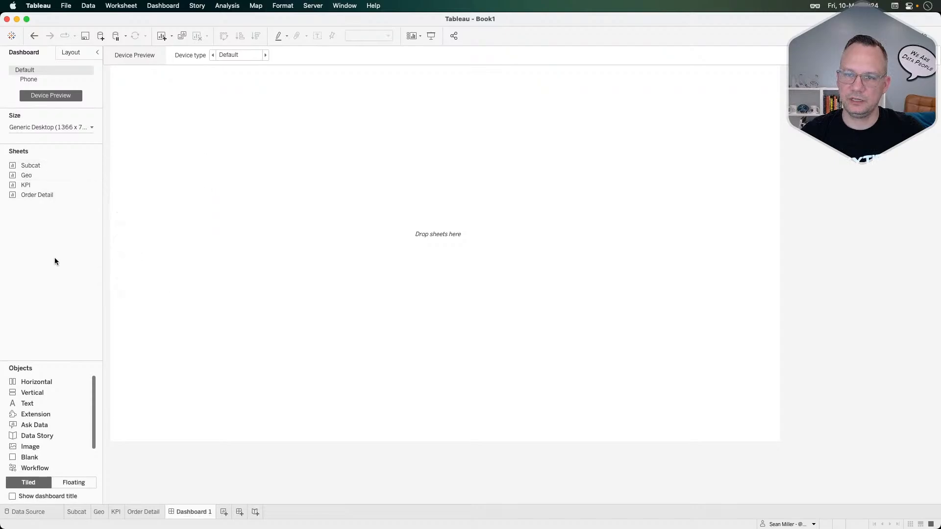
mouse_move(39, 194)
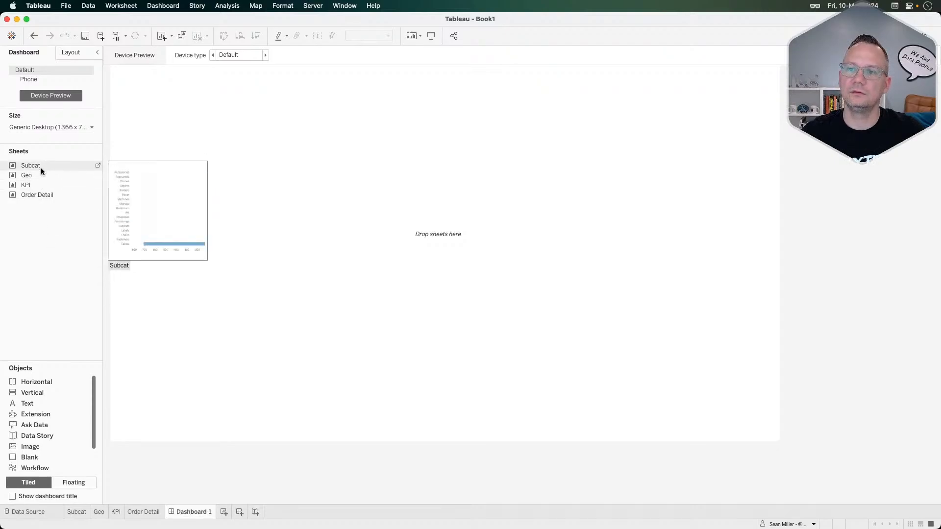
mouse_move(37, 164)
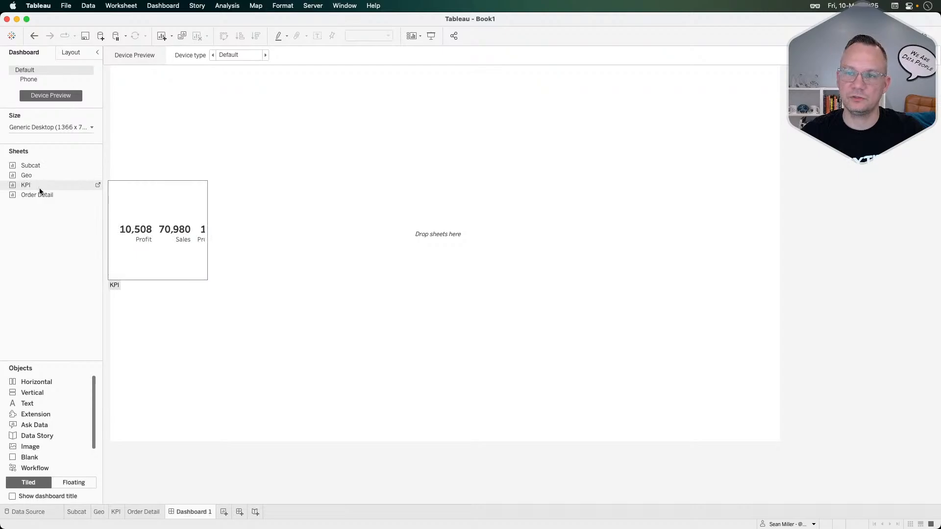
Place the KPI sheet on the empty dashboard and the Geo sheet to its right
drag(39, 188, 279, 158)
mouse_move(38, 185)
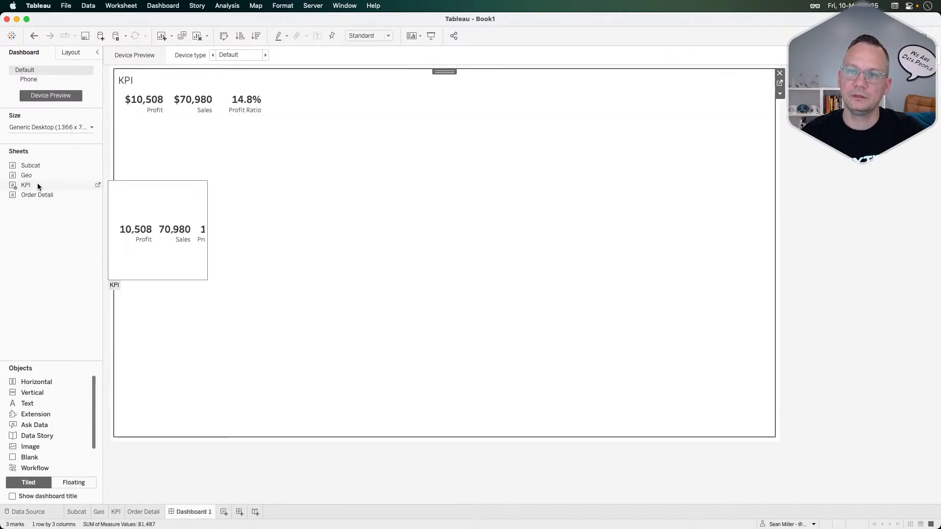
drag(33, 163, 33, 301)
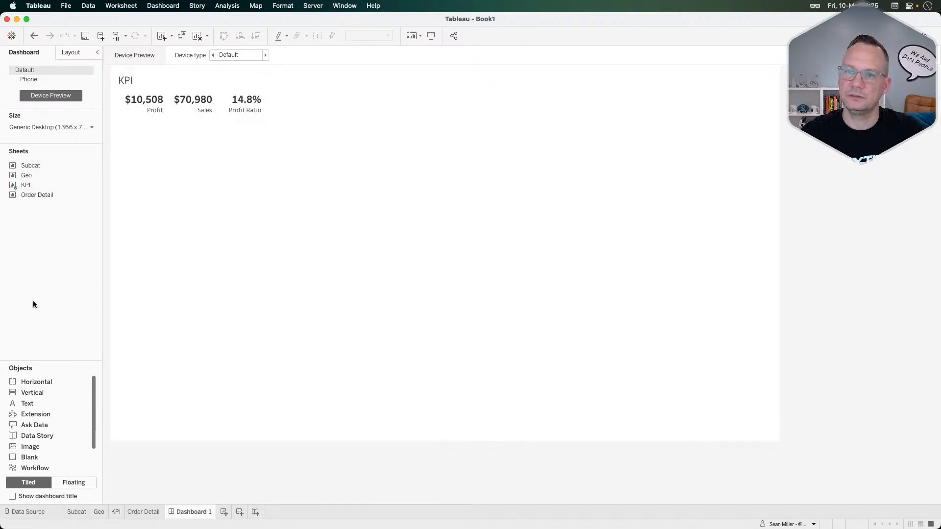
mouse_move(33, 174)
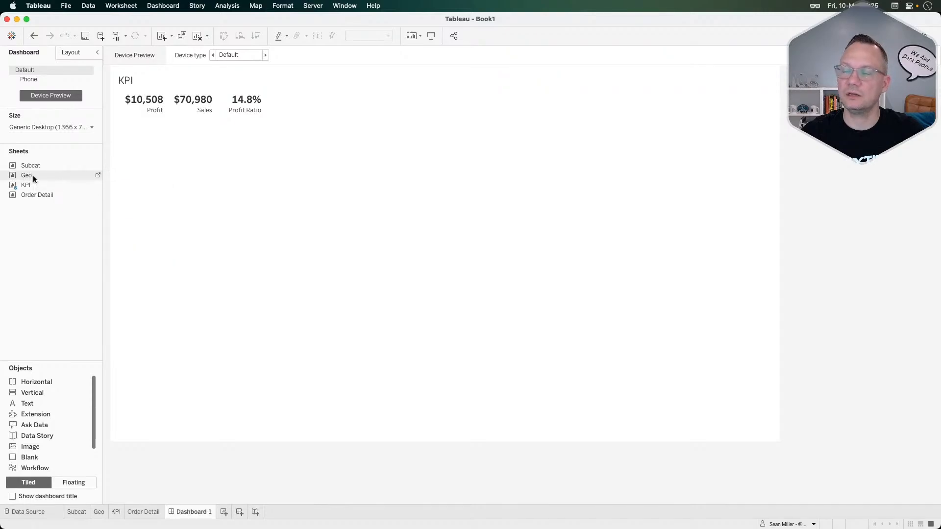
drag(33, 175, 670, 195)
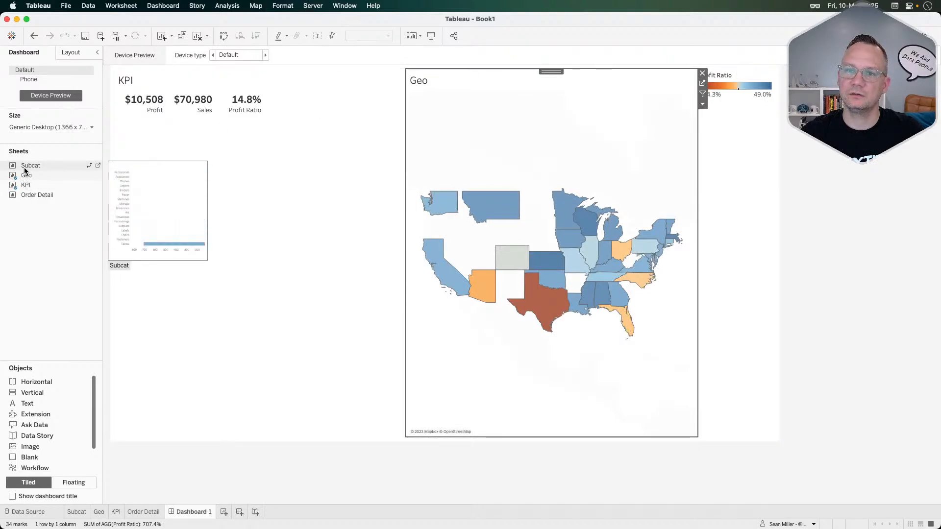
Add the Subcat sheet below KPI and the Order Detail sheet below Geo to form a two-by-two grid
mouse_move(28, 167)
drag(28, 166, 246, 324)
mouse_move(52, 182)
drag(77, 192, 546, 389)
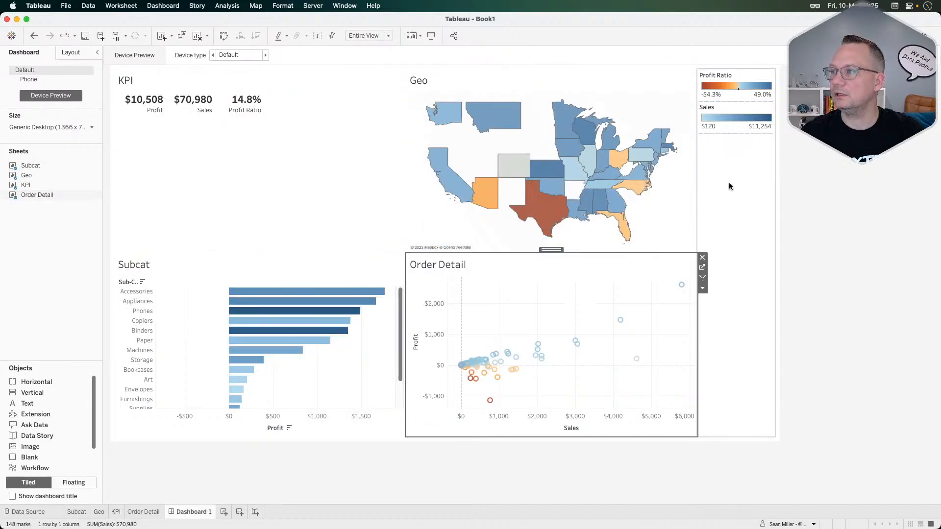
Remove the layout container holding the Profit Ratio and Sales legends, including both items within it
click(750, 132)
click(780, 75)
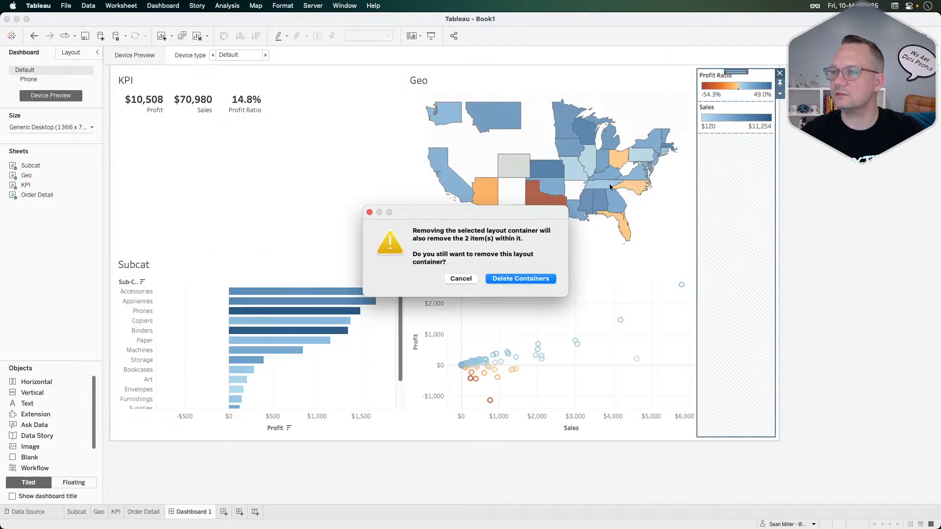
click(526, 282)
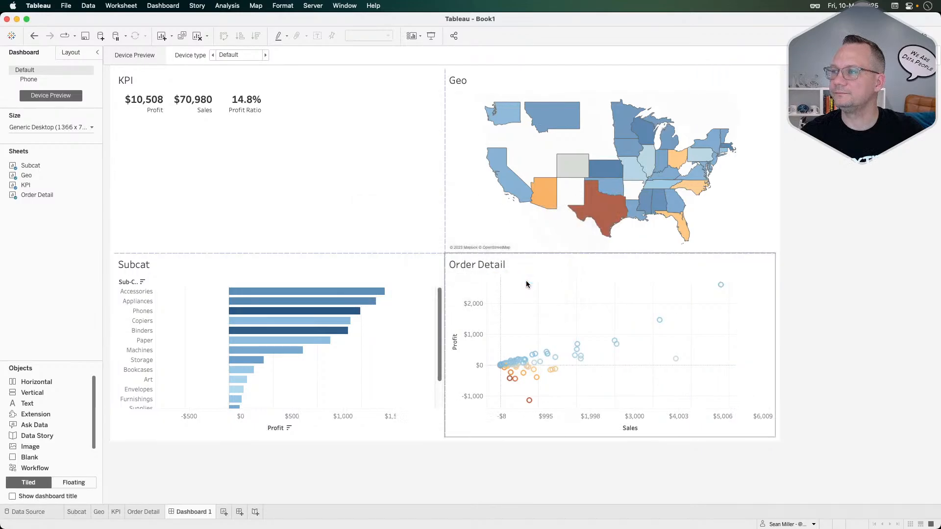
Set the KPI sheet's outer padding to 0 on the left and 10 on the top, right and bottom
click(236, 150)
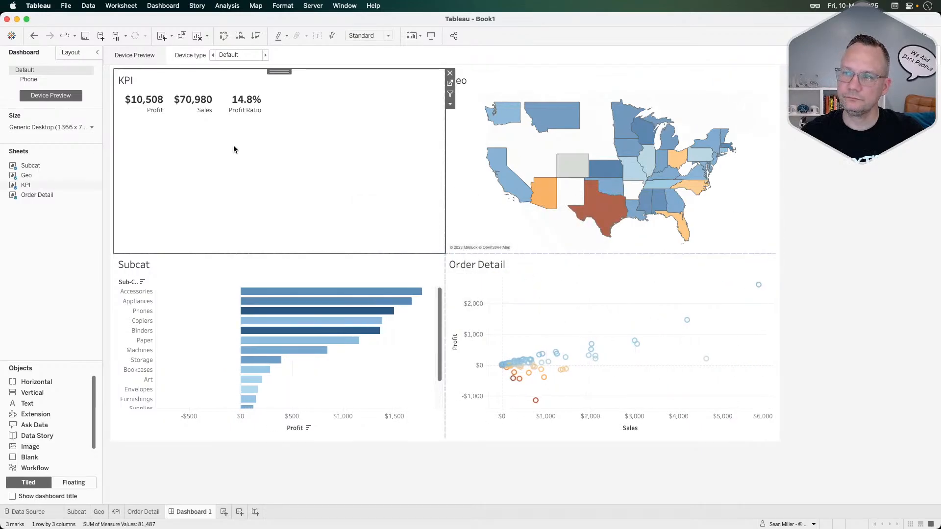
click(73, 54)
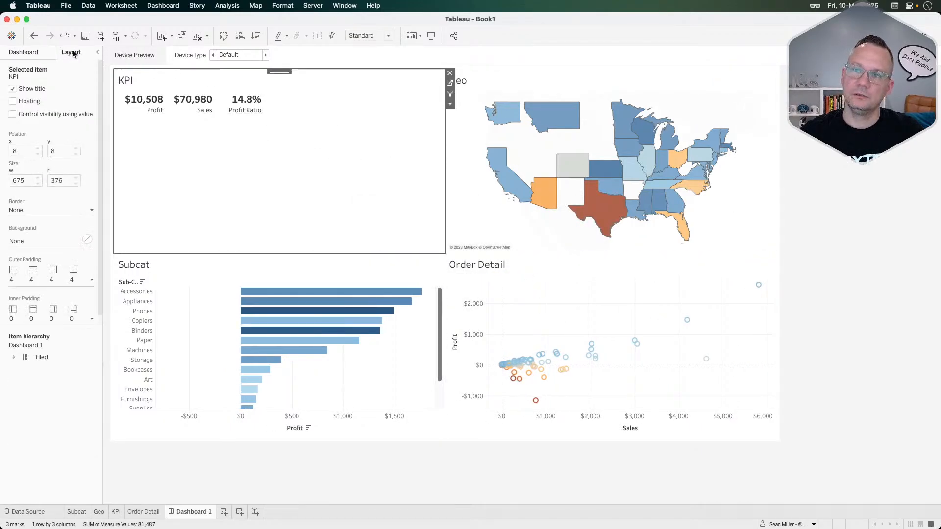
click(31, 276)
double_click(51, 316)
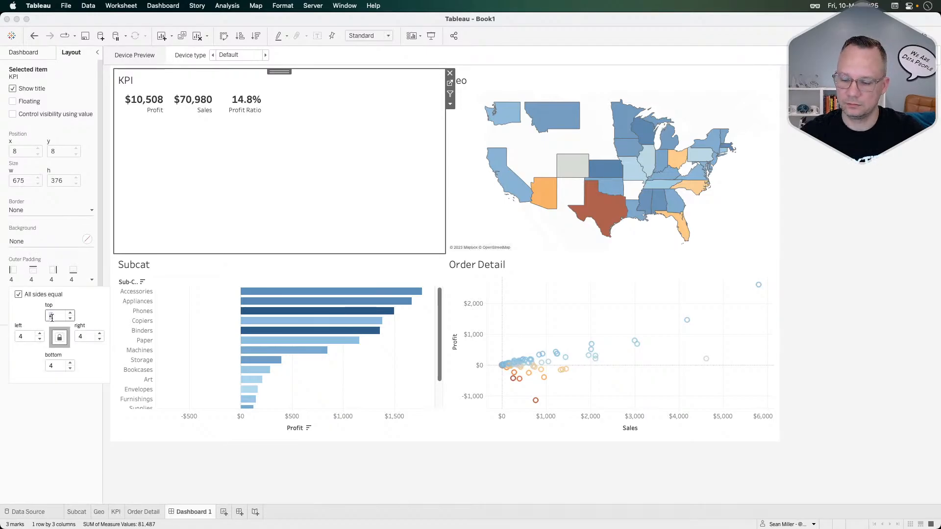
text(0)
click(30, 295)
double_click(84, 337)
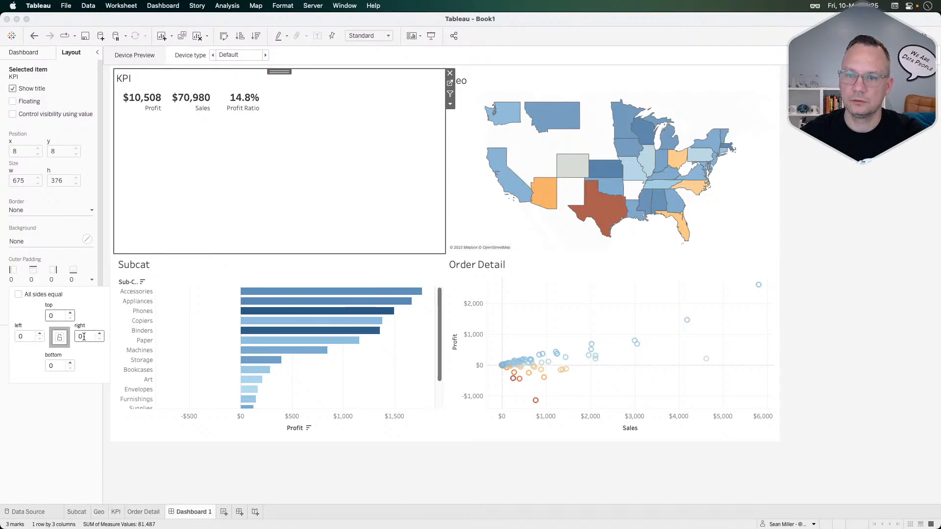
text(10)
double_click(52, 316)
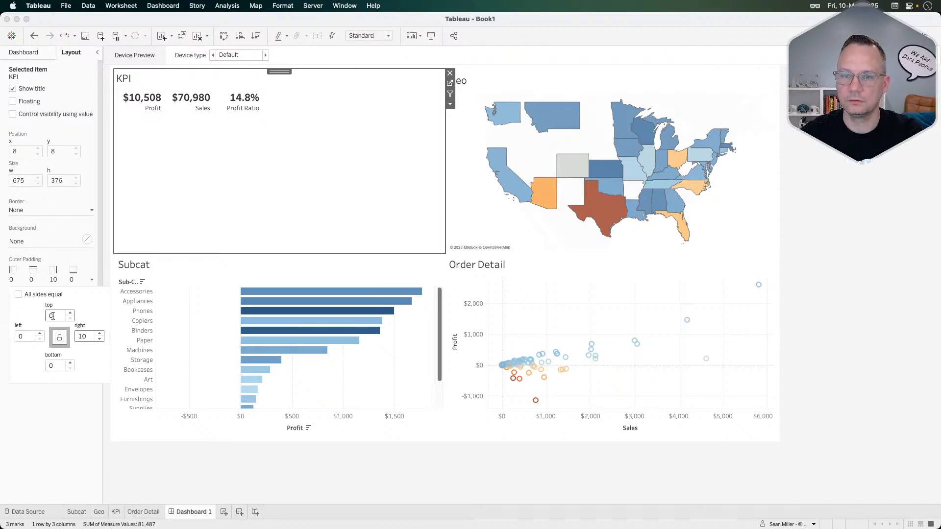
text(10)
double_click(54, 363)
text(10)
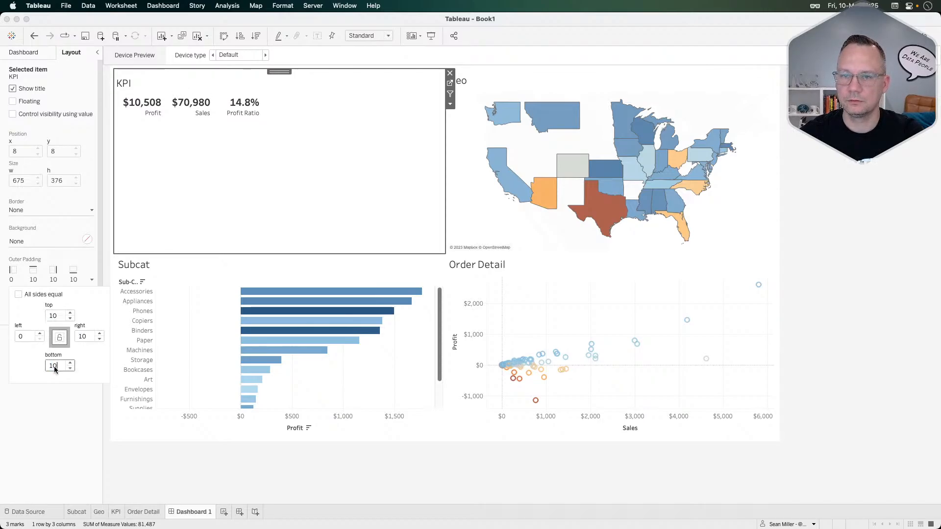
key(Return)
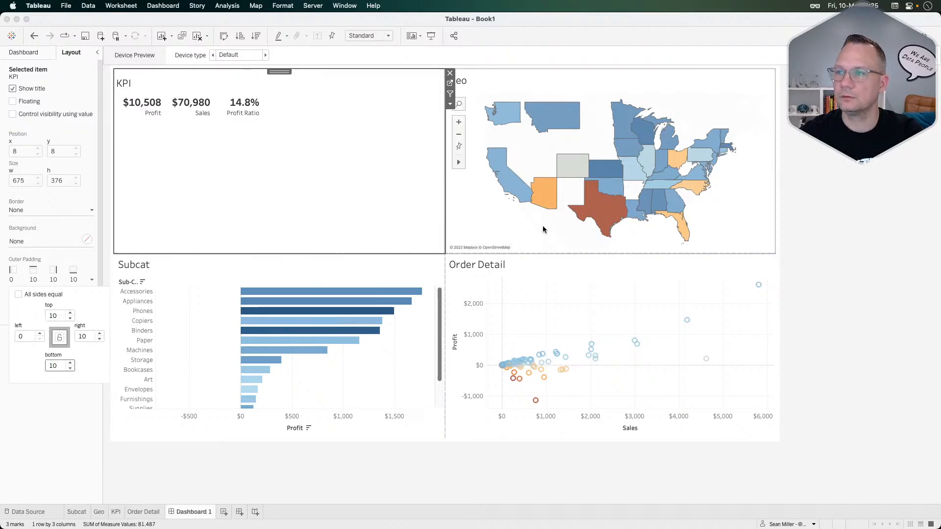
Set the Geo sheet's outer padding to 0 on the right and 10 on the left, top and bottom
click(496, 231)
click(53, 280)
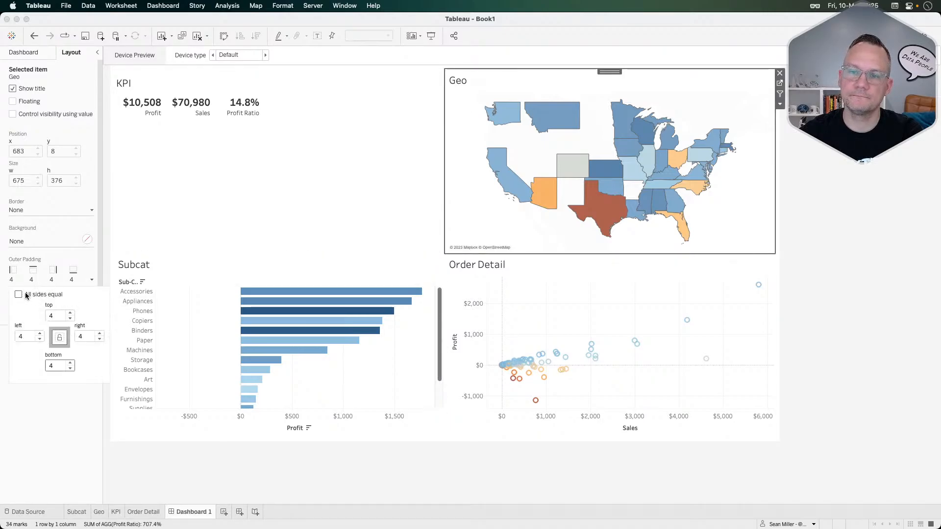
double_click(51, 316)
text(0)
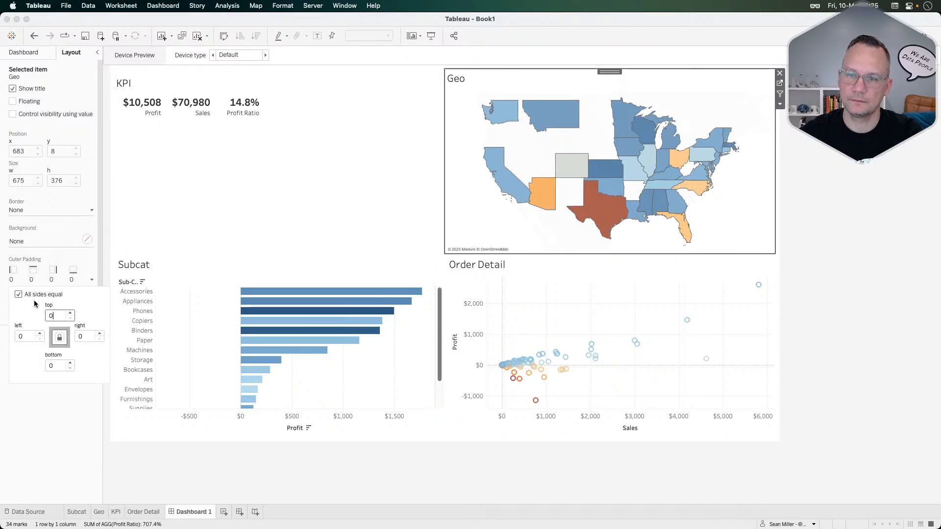
click(31, 295)
double_click(25, 336)
text(10)
key(Return)
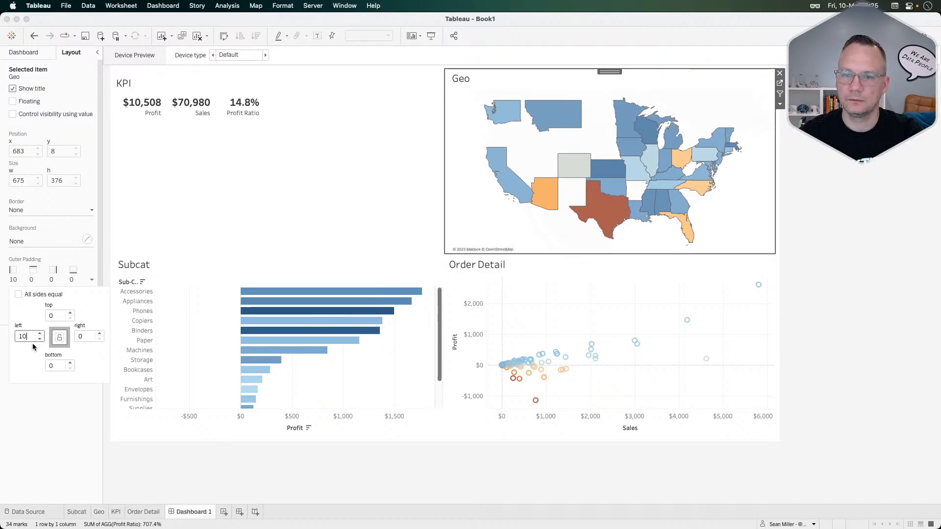
double_click(57, 365)
text(10)
key(Return)
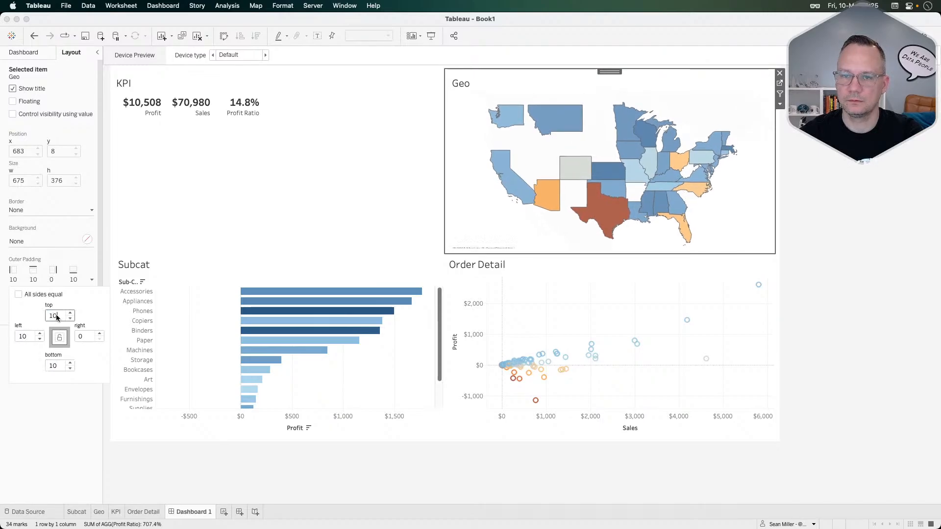
Fit the Subcat bar chart to Entire View
click(177, 307)
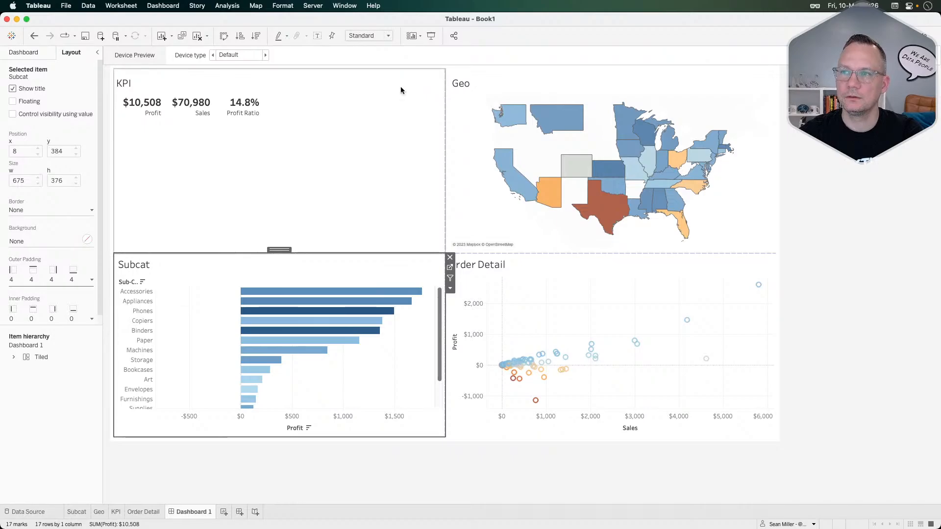
click(384, 35)
click(362, 68)
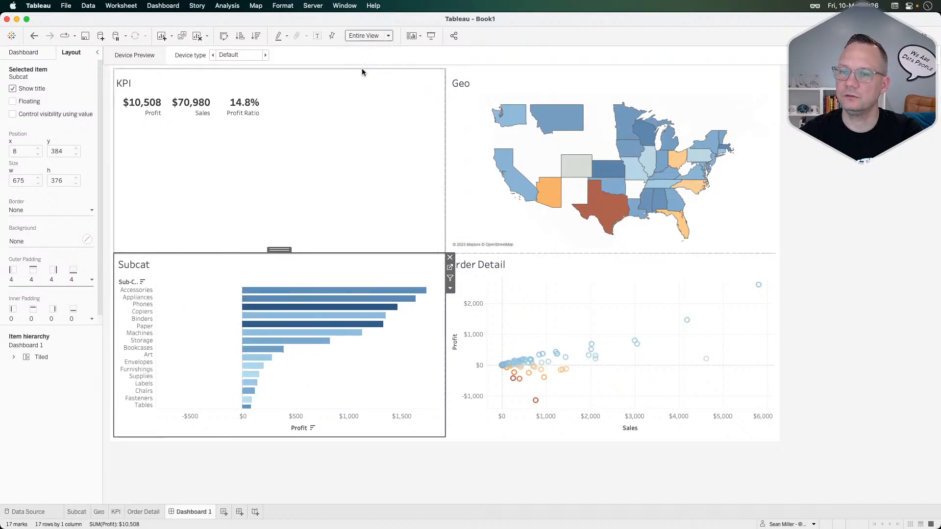
Set the Subcat sheet's outer padding to 0 on the left and 10 on the top, right and bottom
click(51, 278)
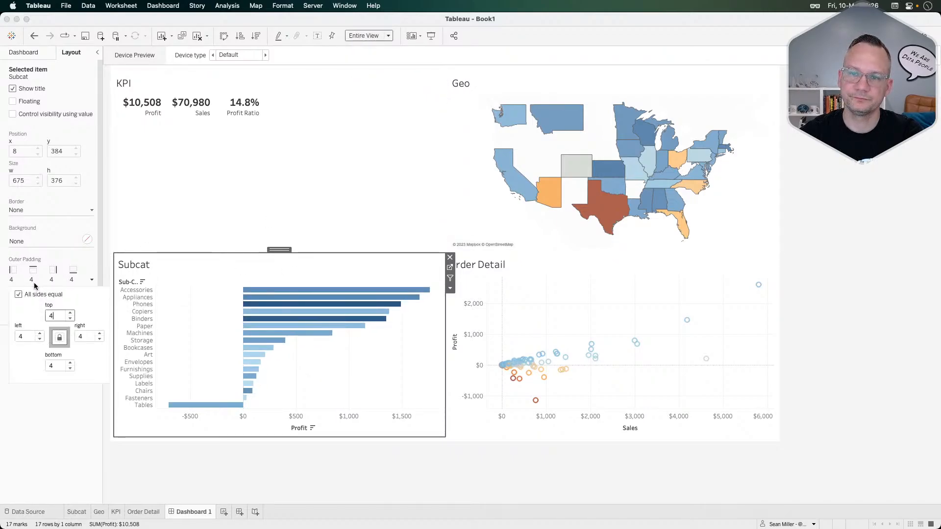
text(0)
key(Return)
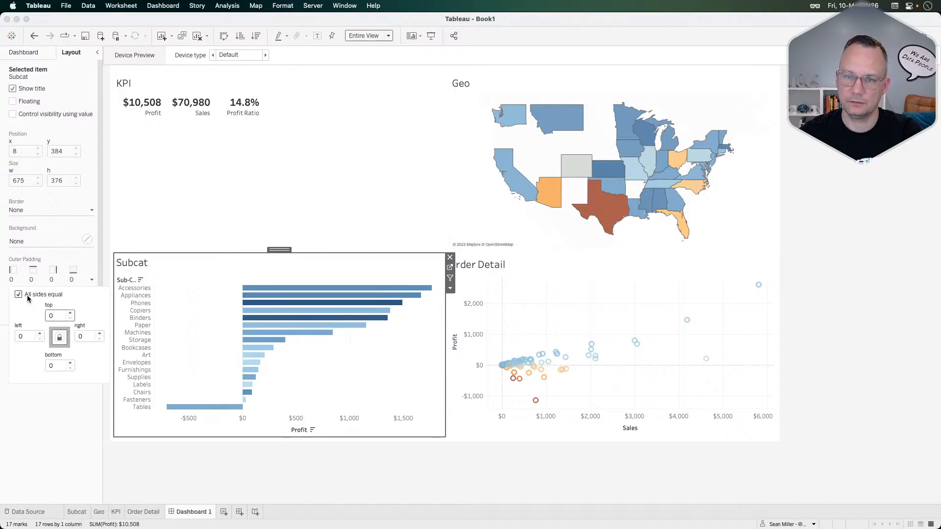
click(18, 294)
text(10)
double_click(80, 337)
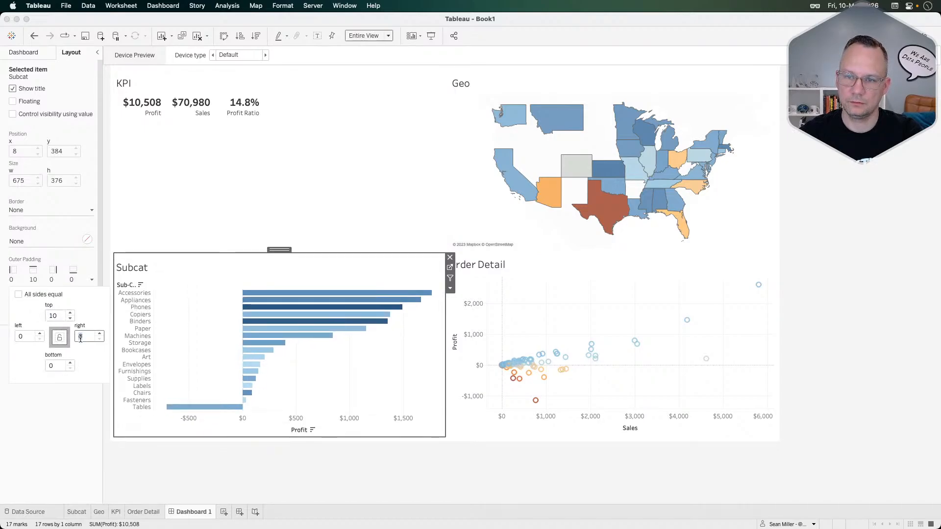
text(10)
double_click(54, 366)
text(10)
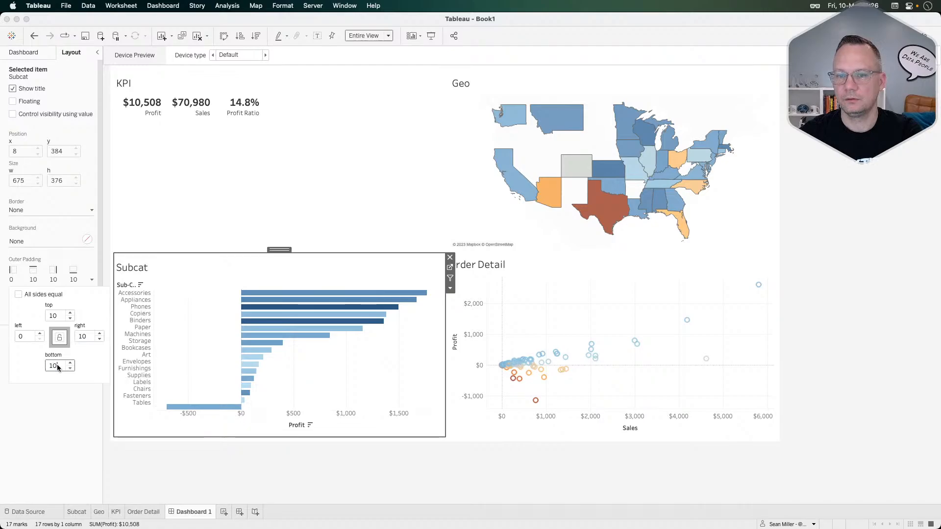
key(Return)
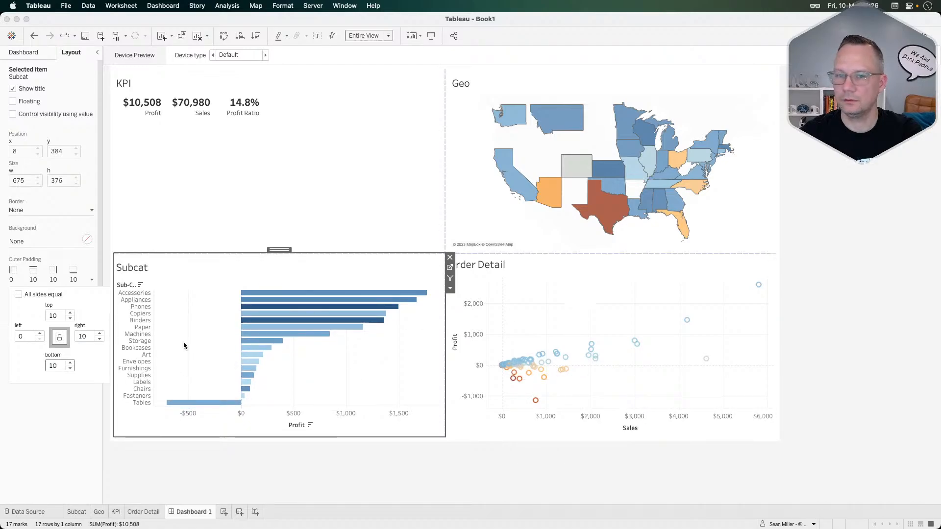
key(BackSpace)
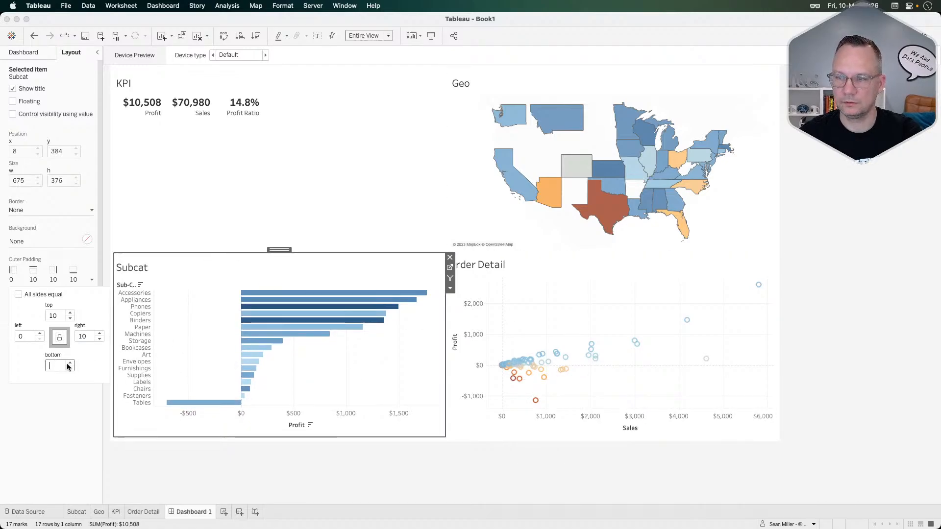
Set the KPI sheet's top outer padding to 0
click(604, 295)
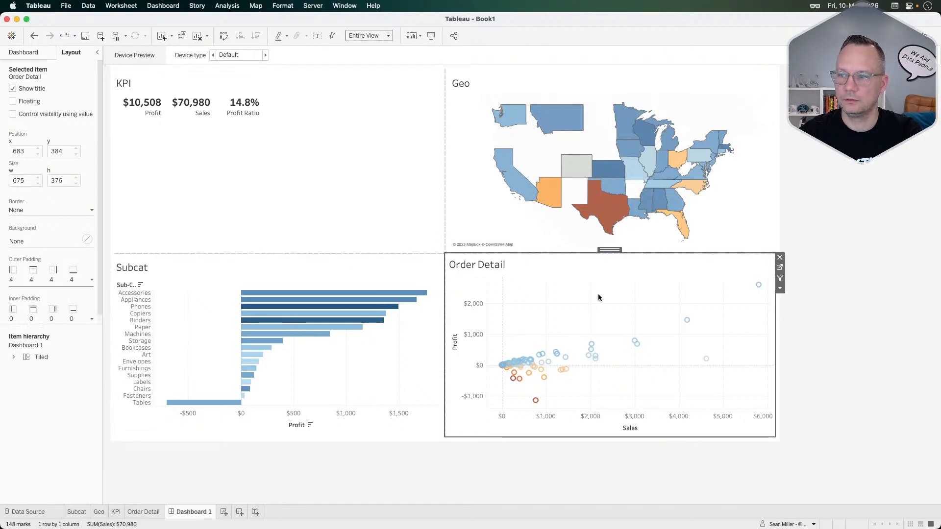
click(423, 198)
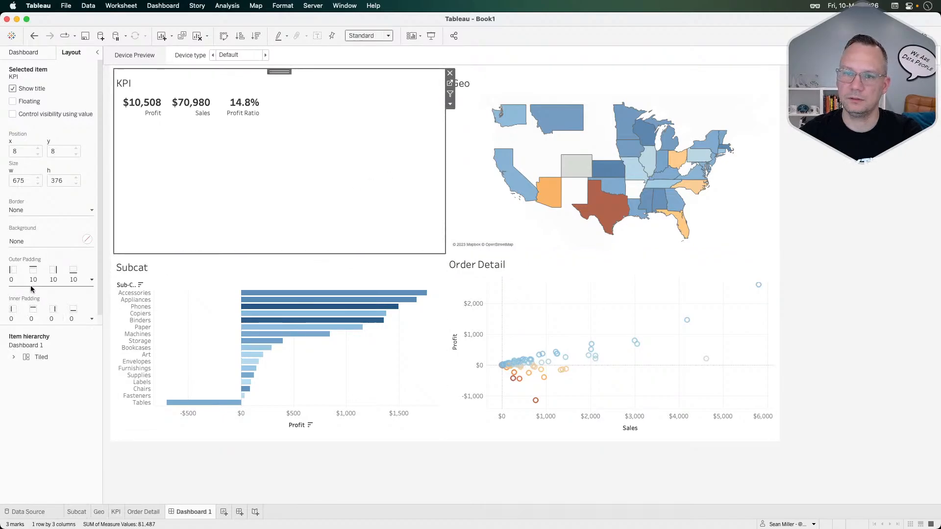
click(91, 280)
double_click(54, 315)
text(0)
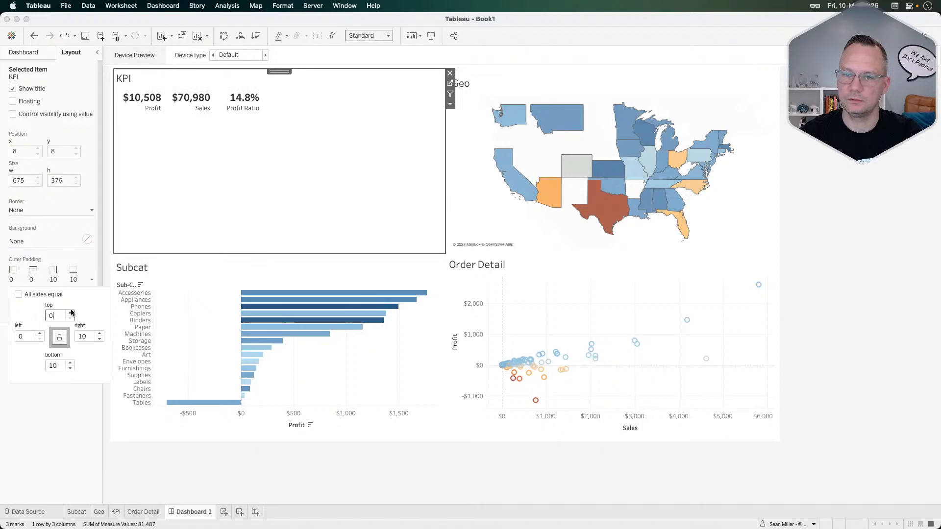
Set the Geo sheet's top outer padding to 0
click(467, 231)
click(92, 280)
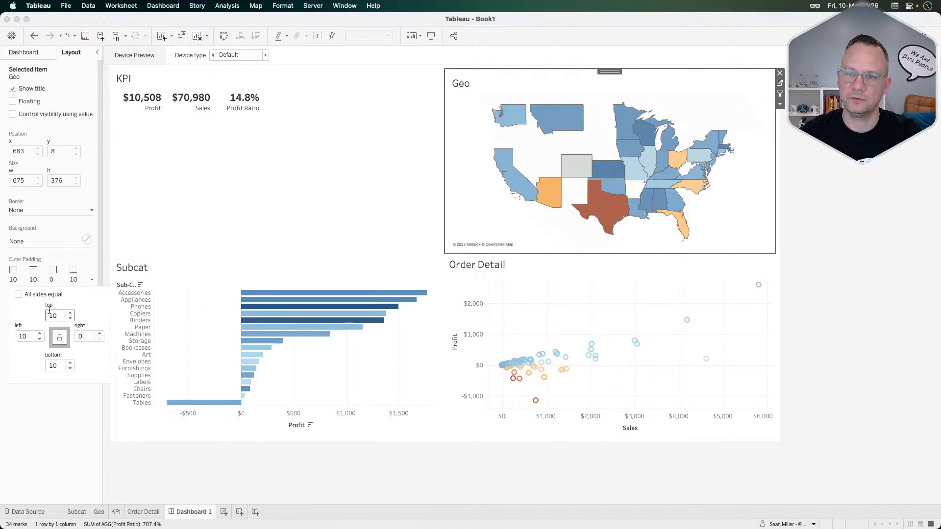
text(0)
Set the Order Detail sheet's outer padding to 10 on the top and left and 0 on the right and bottom
click(564, 313)
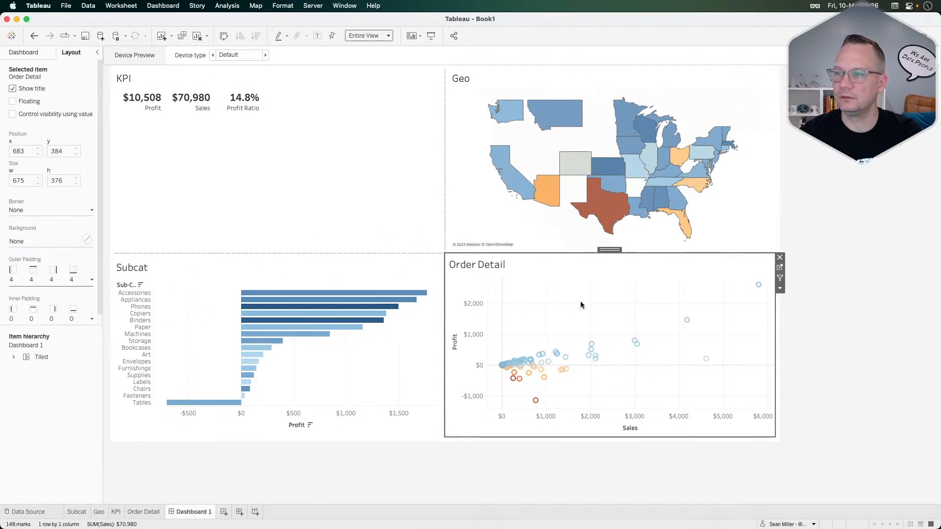
click(53, 282)
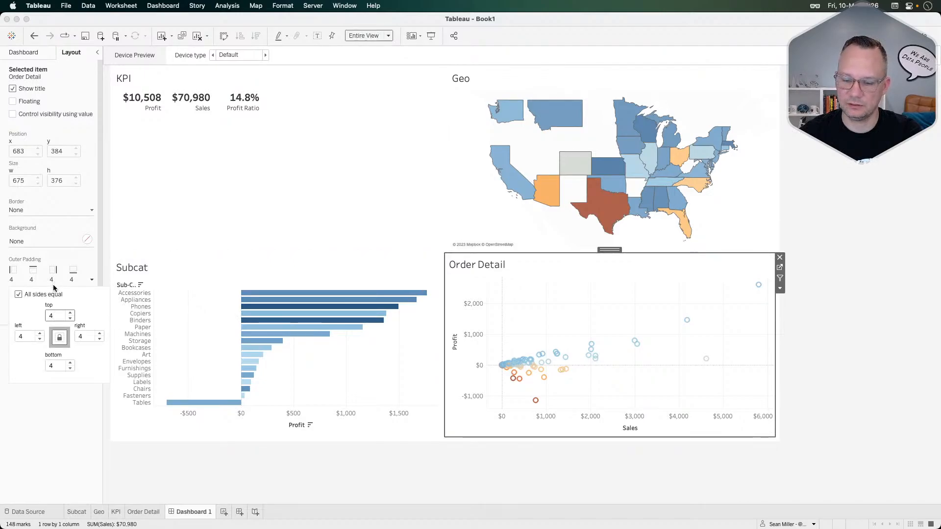
click(18, 294)
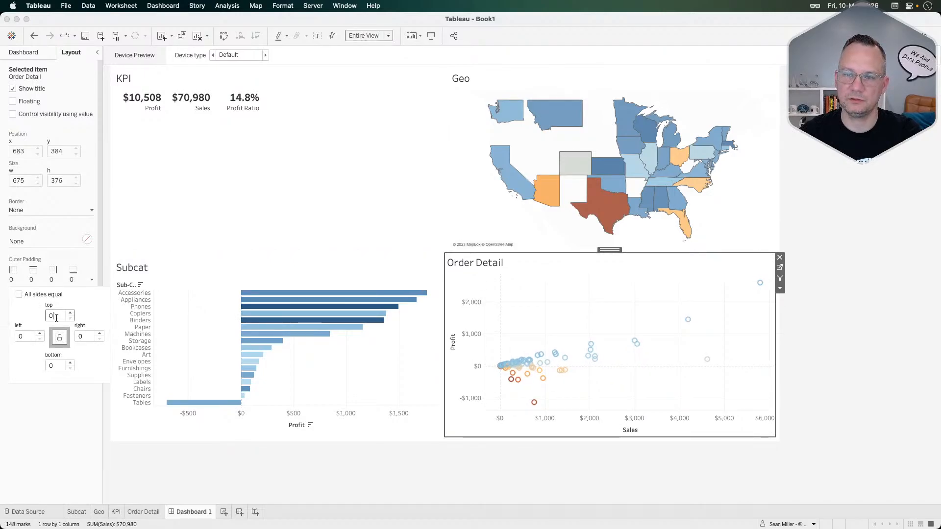
click(57, 317)
text(10)
click(21, 337)
Set the outermost tiled container's outer padding to 0 on all sides
click(340, 210)
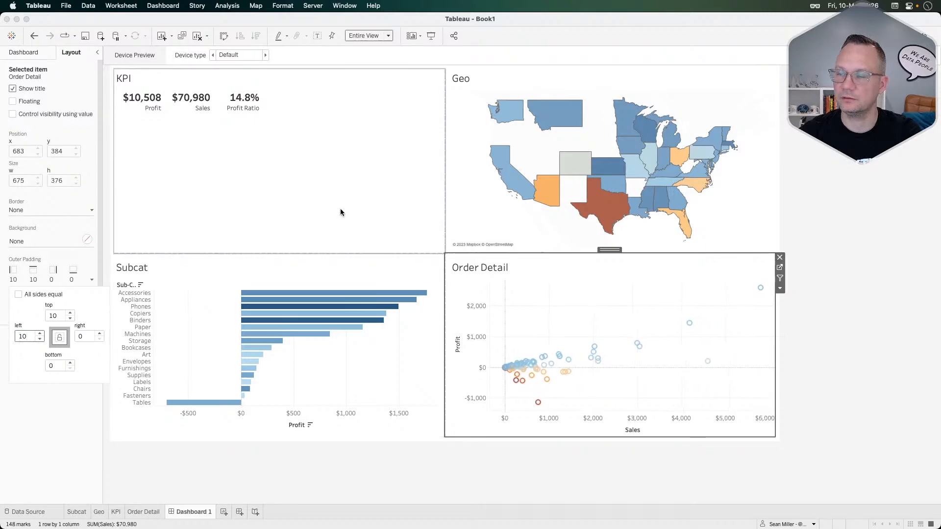
double_click(279, 71)
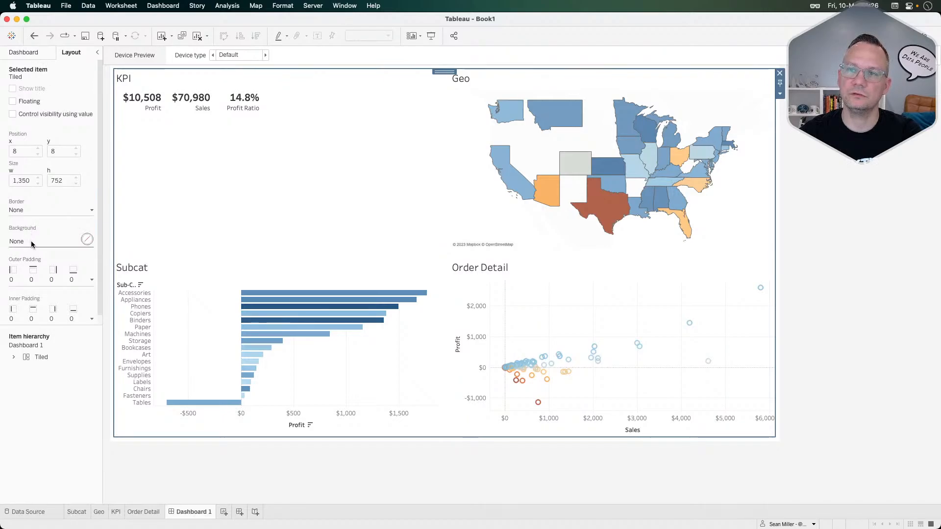
click(111, 75)
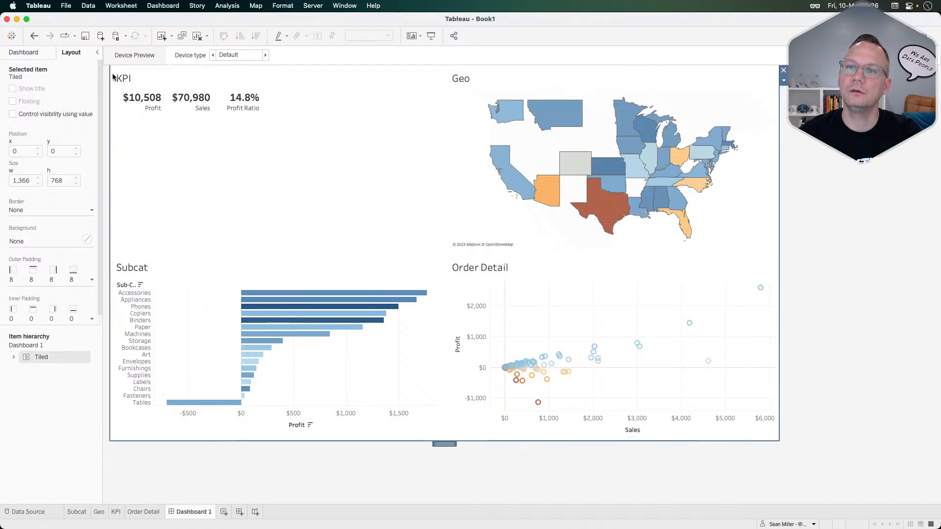
click(40, 284)
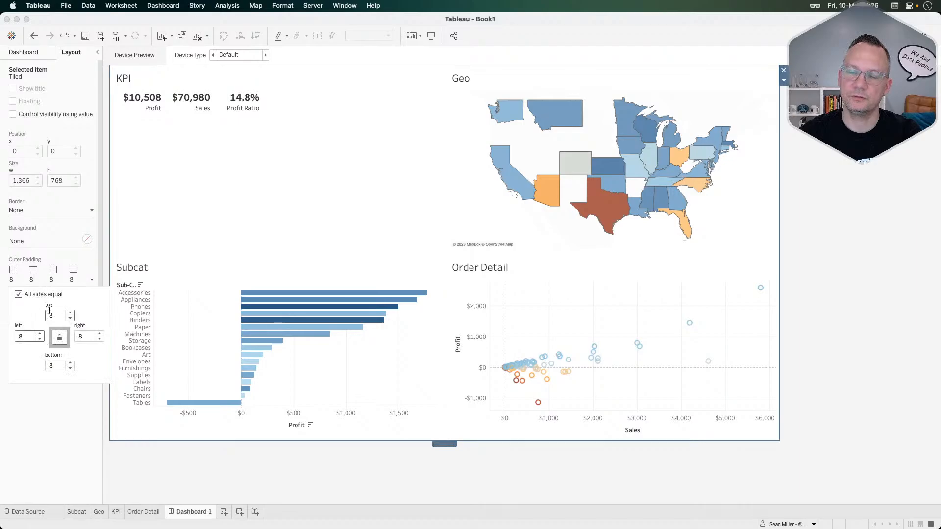
text(0)
key(Return)
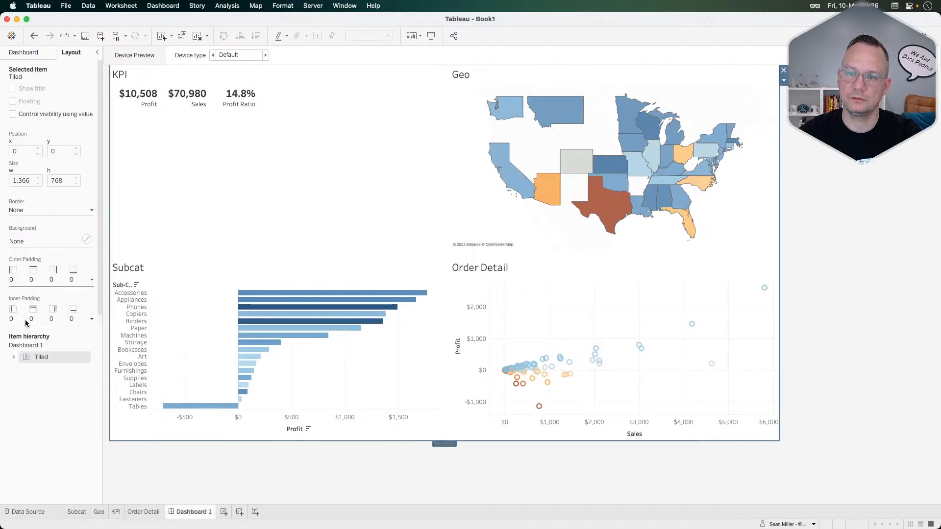
Set the outermost tiled container's inner padding to 20 on all sides
click(26, 319)
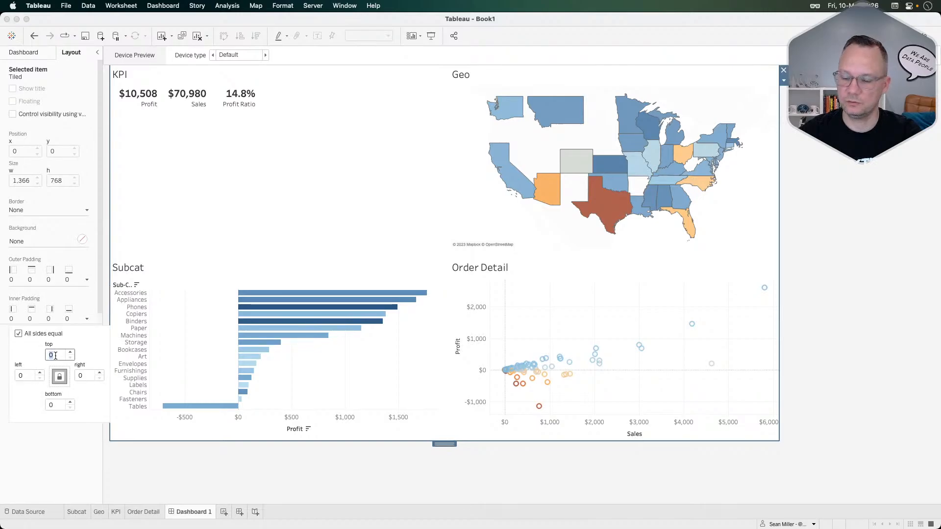
text(20)
key(Return)
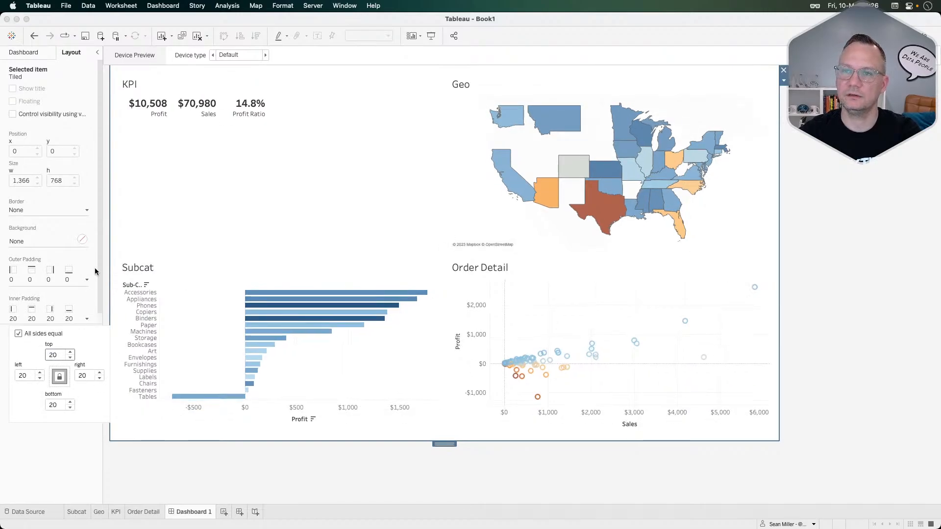
Give the outermost tiled container a light grey background at 100% opacity
click(29, 241)
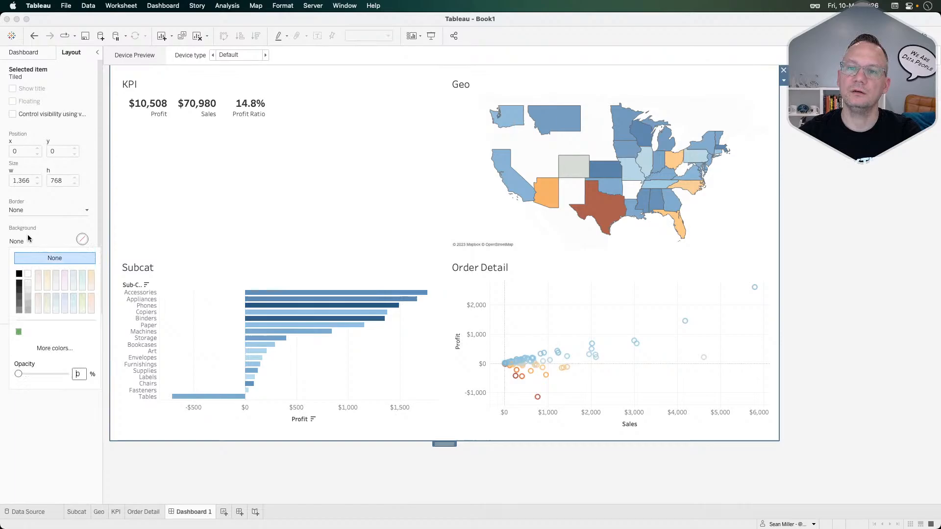
click(29, 282)
click(27, 296)
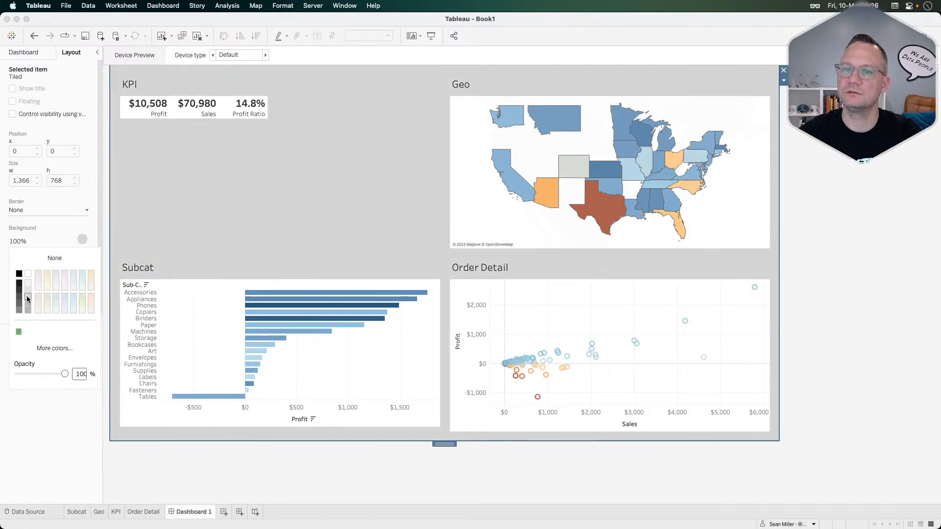
click(27, 289)
Give the KPI and Geo sheets a white background at 100% opacity
click(201, 154)
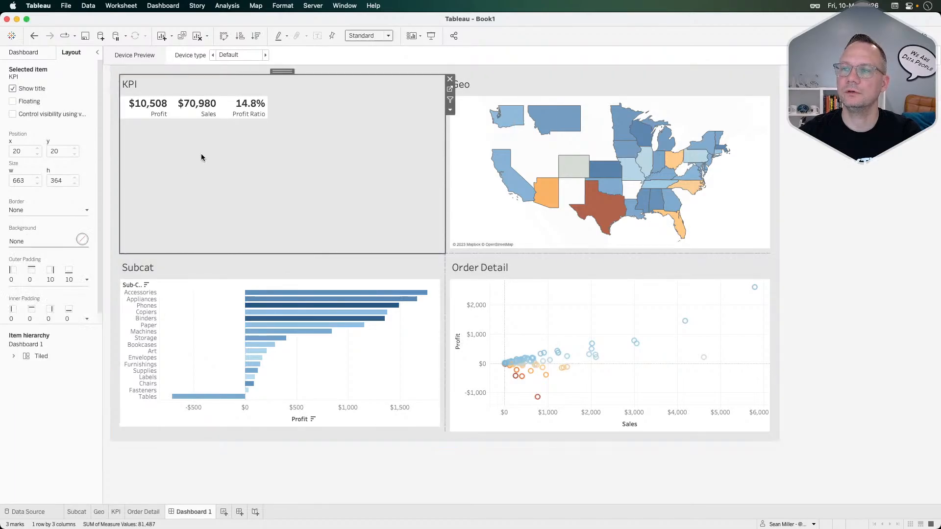
click(23, 239)
click(28, 274)
click(538, 232)
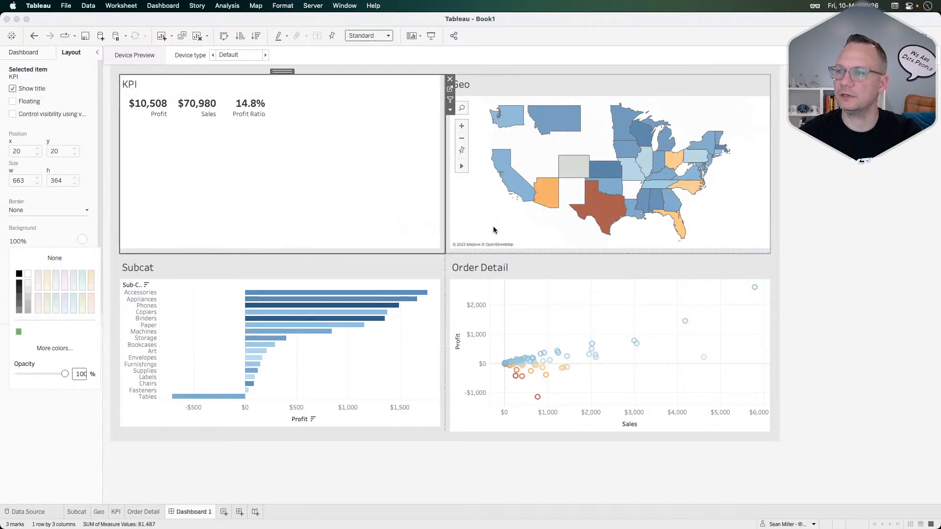
click(32, 241)
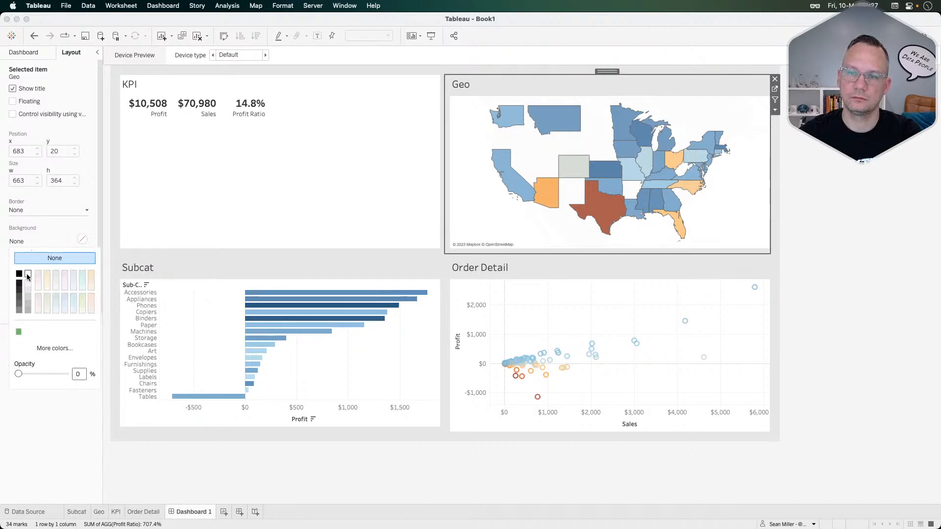
click(28, 273)
Give the Subcat and Order Detail sheets a white background at 100% opacity
click(204, 307)
click(24, 240)
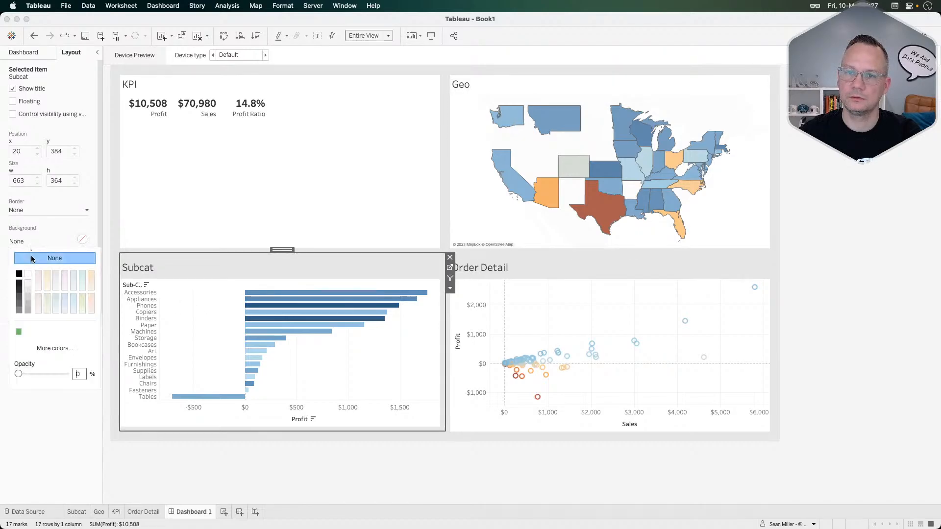
click(28, 274)
click(514, 291)
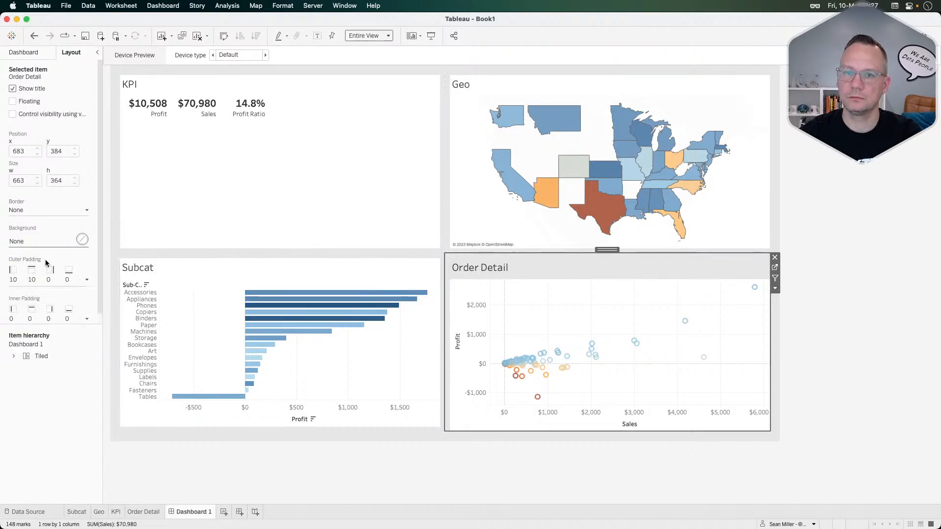
click(29, 241)
click(28, 278)
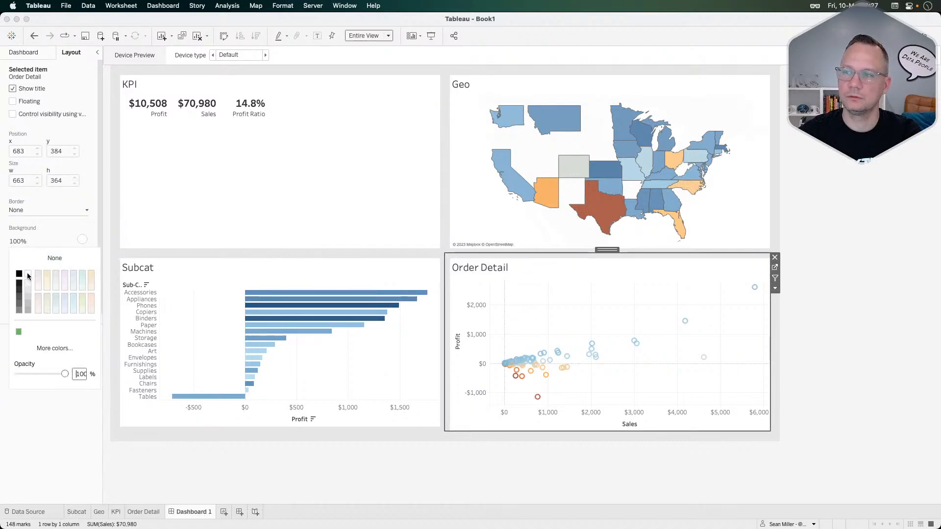
Hide the KPI sheet's title and set the sheet's fit to Entire View
click(299, 261)
click(301, 236)
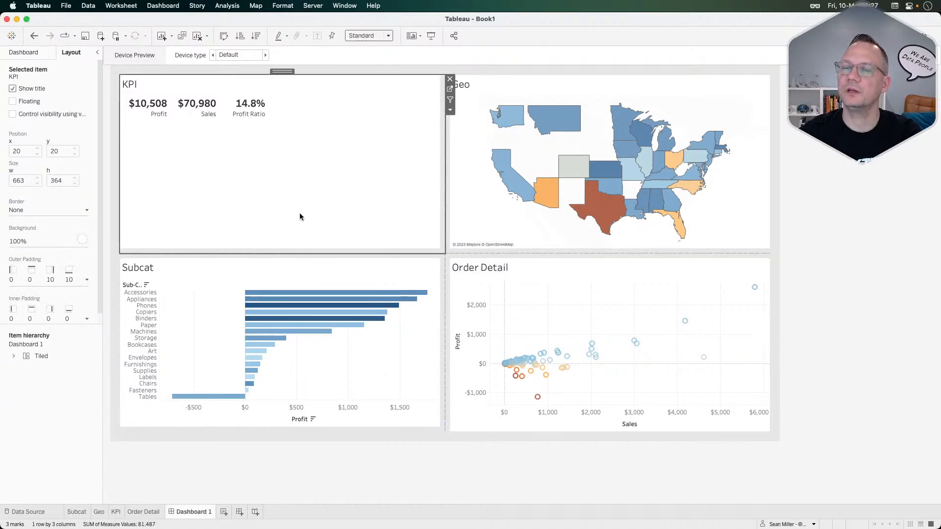
right_click(222, 90)
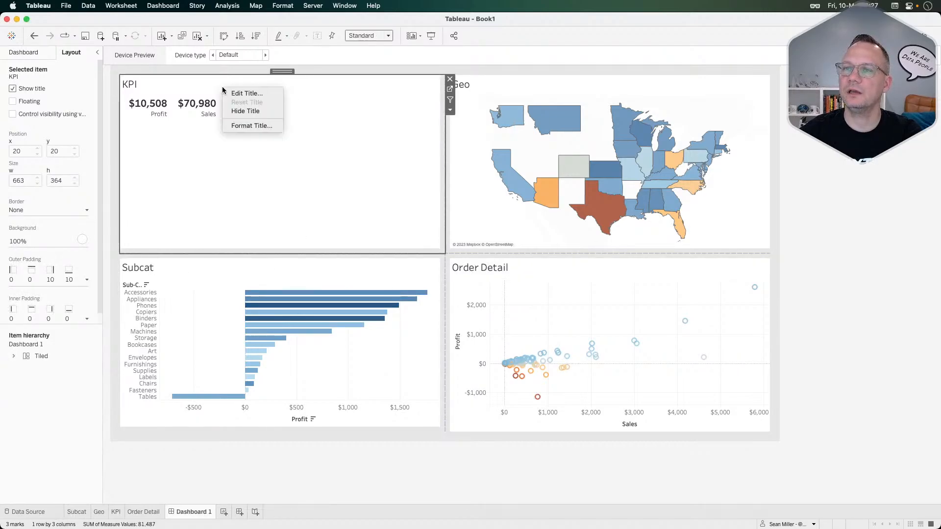
click(241, 112)
click(370, 36)
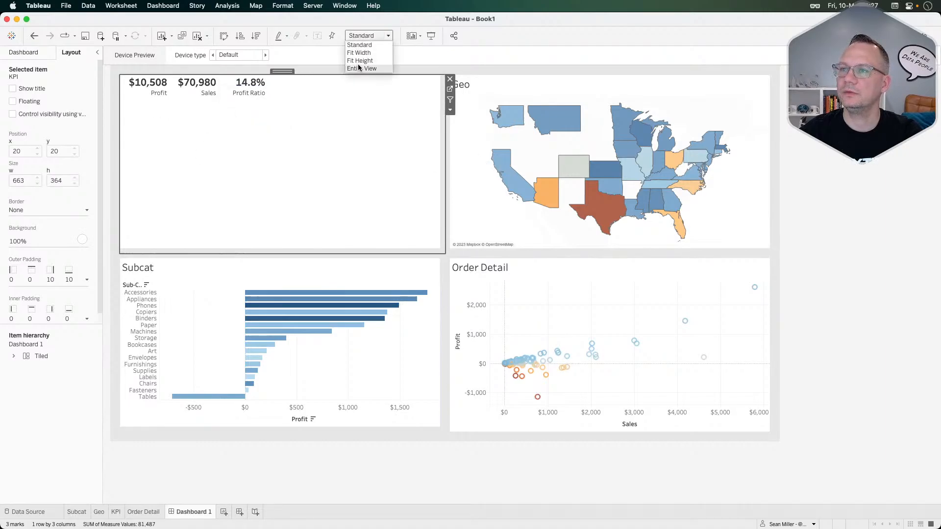
click(361, 68)
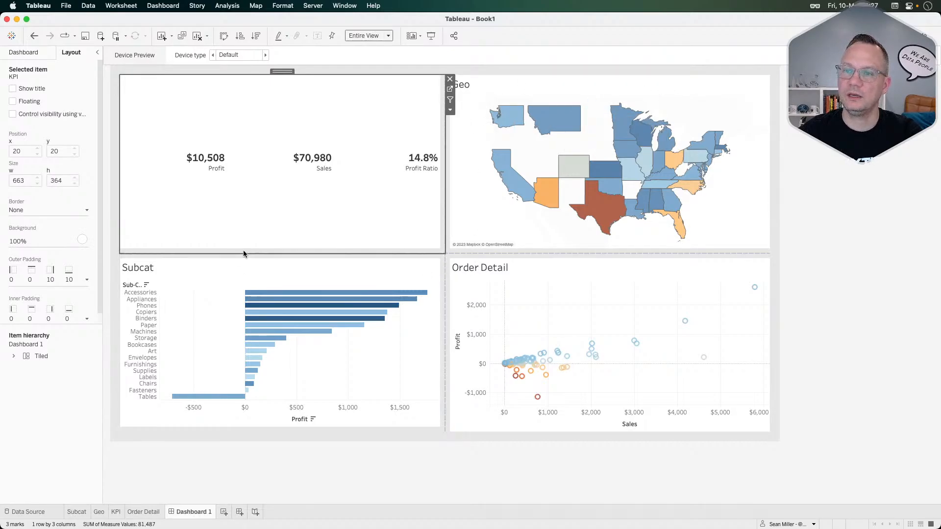
Shorten the KPI sheet so Subcat starts at about y 152, and widen the KPI and Subcat column to about 875
drag(243, 251, 250, 142)
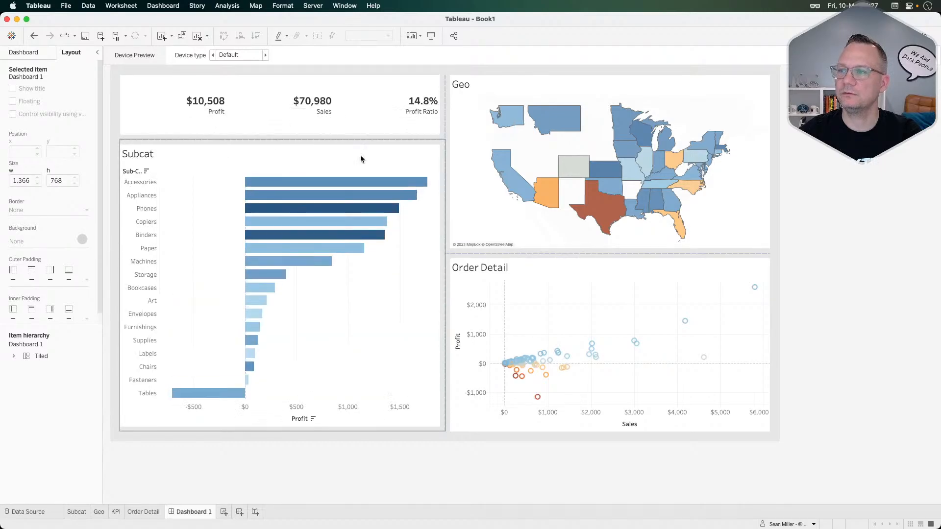
click(514, 222)
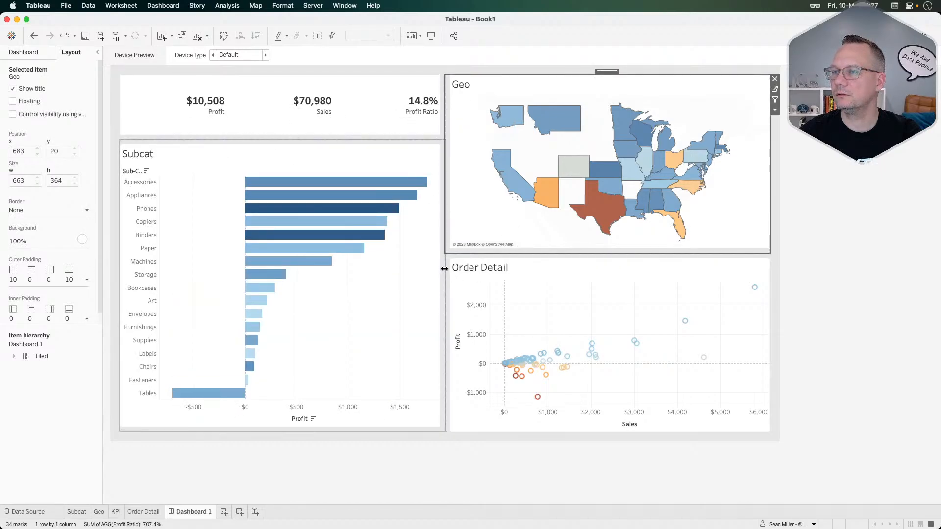
drag(444, 269, 550, 276)
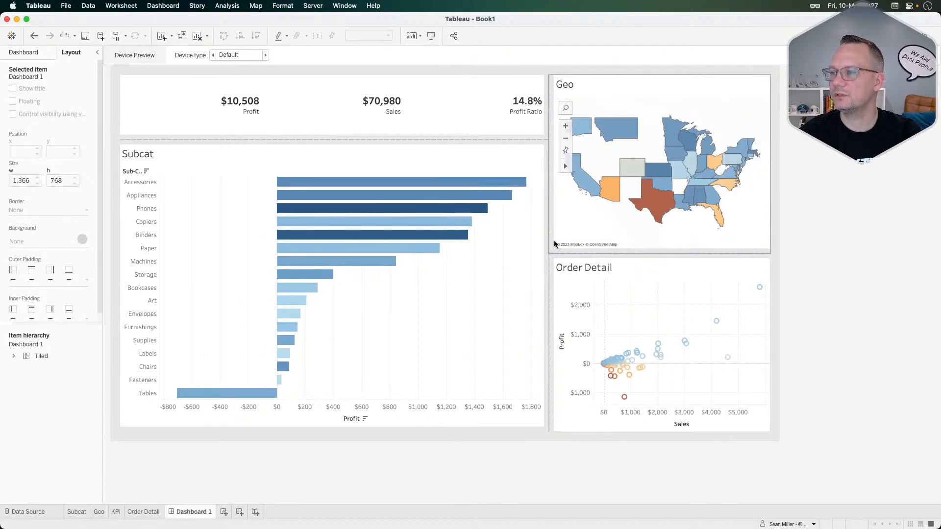
click(421, 327)
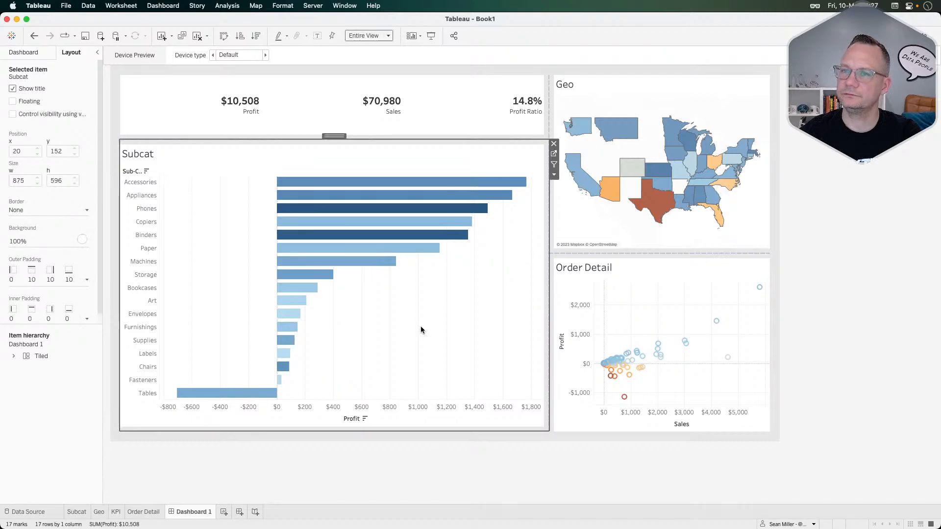
key(Escape)
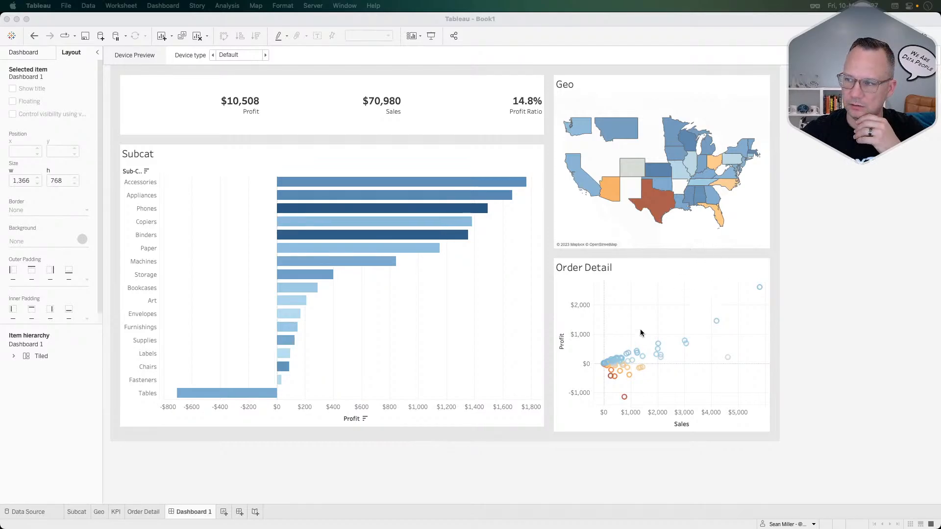
Try placing the Geo sheet between the KPI and Subcat sheets
click(649, 307)
click(649, 307)
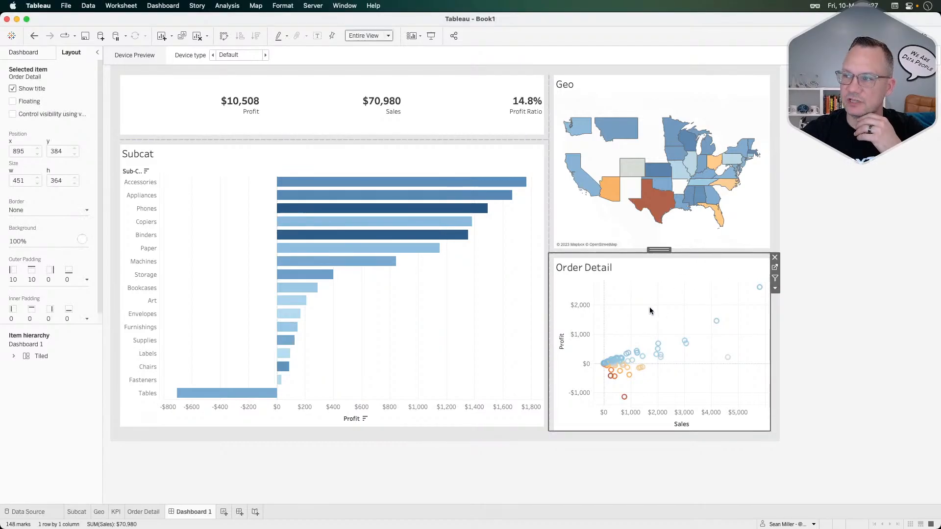
click(649, 111)
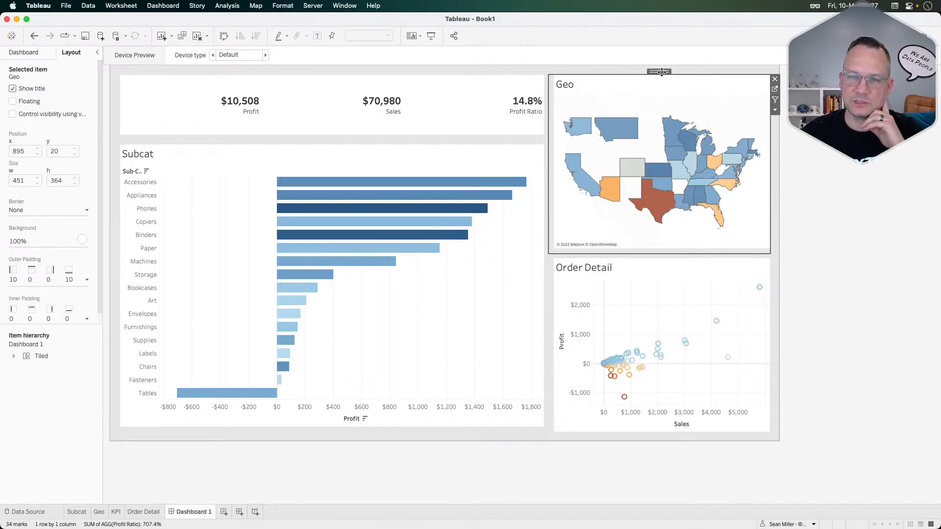
drag(662, 72, 301, 245)
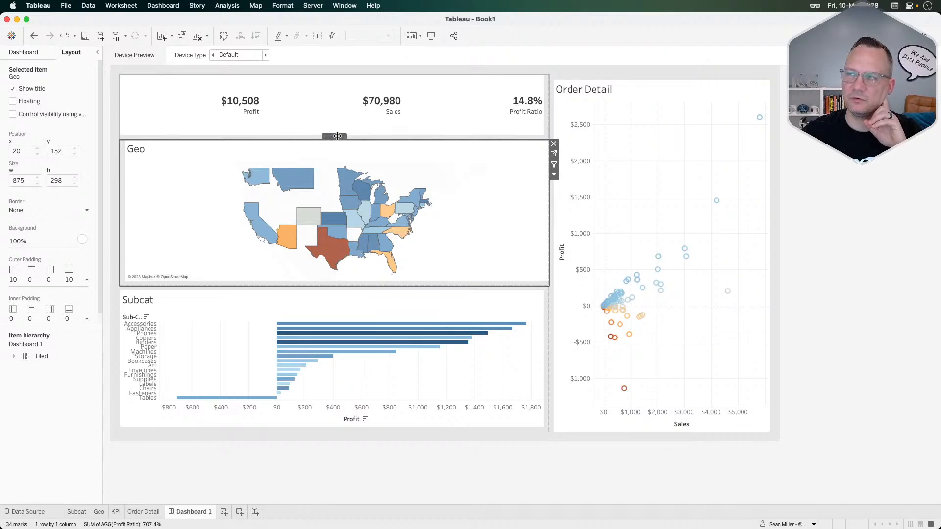
Move the Geo sheet back above Order Detail and shorten the KPI sheet to a narrow strip above Subcat
drag(337, 136, 634, 149)
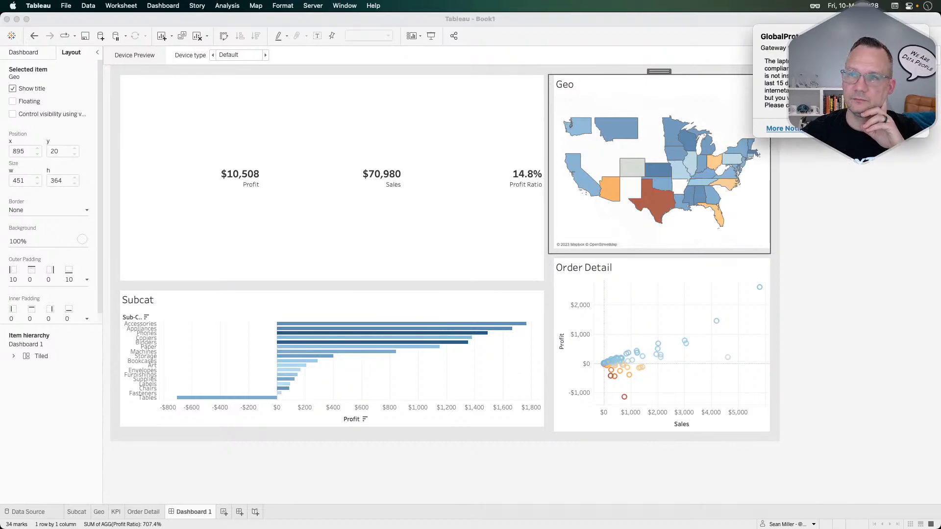
click(652, 302)
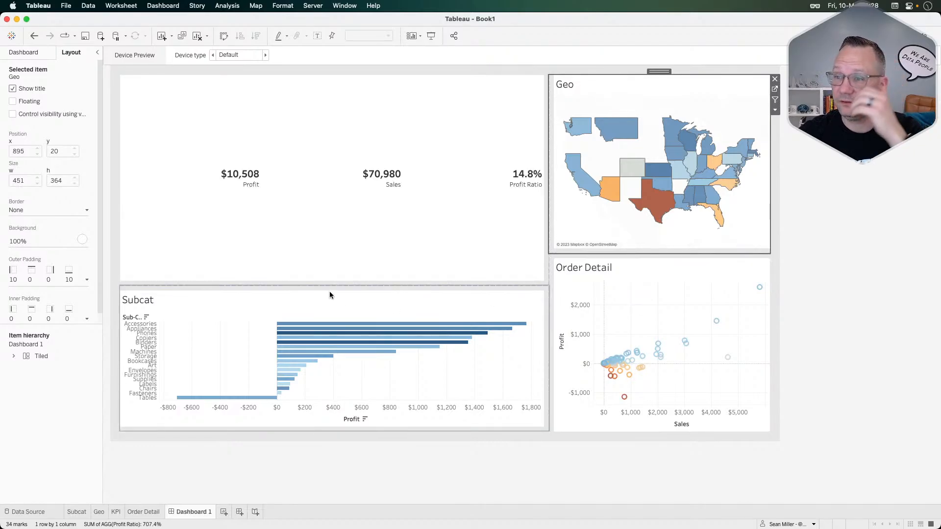
drag(323, 285, 321, 141)
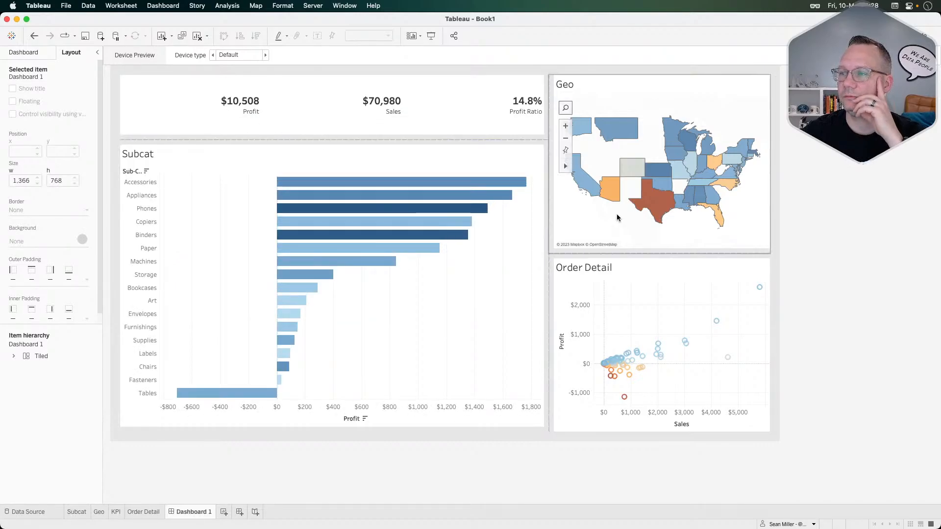
Move the Order Detail sheet directly below Subcat and set its fit to Standard
click(646, 267)
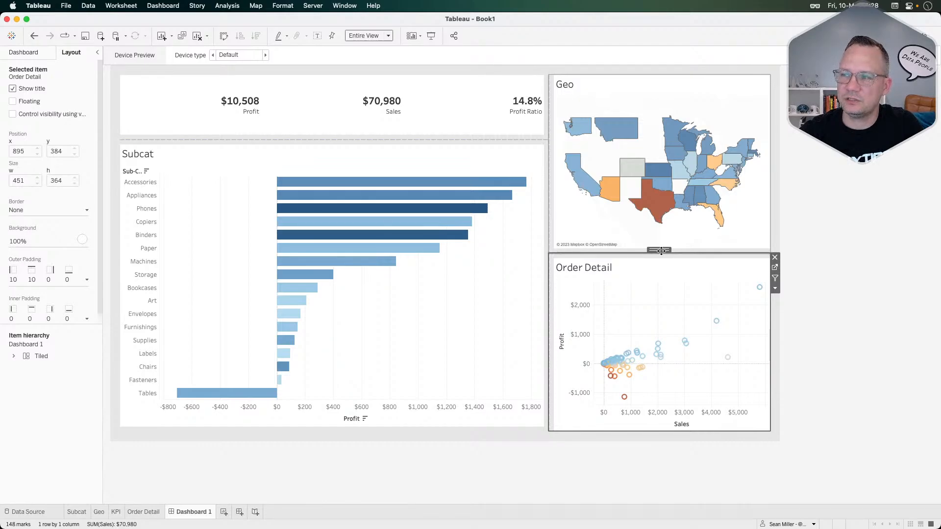
drag(661, 251, 306, 340)
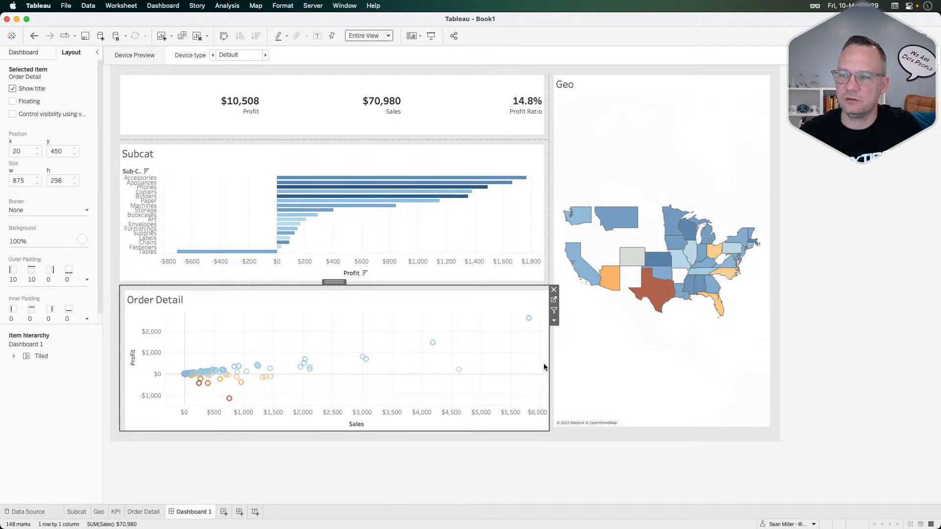
mouse_move(529, 321)
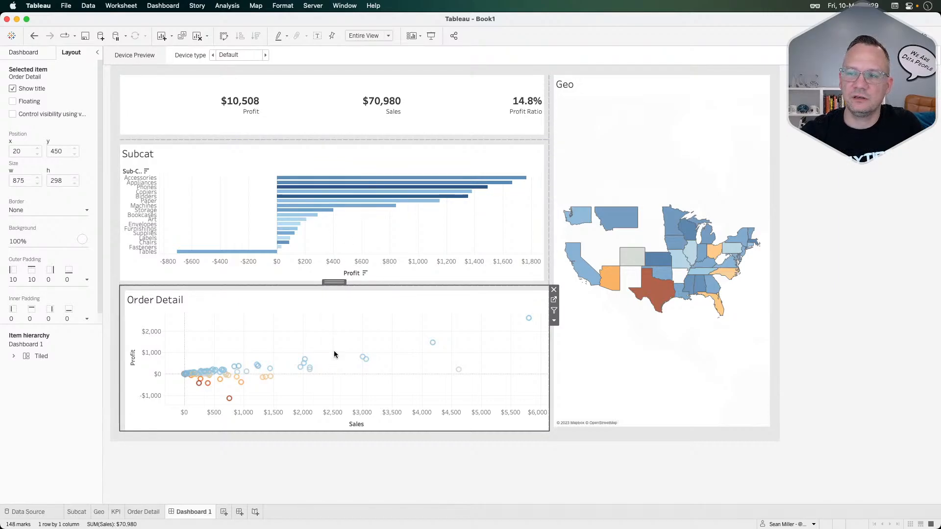
click(387, 36)
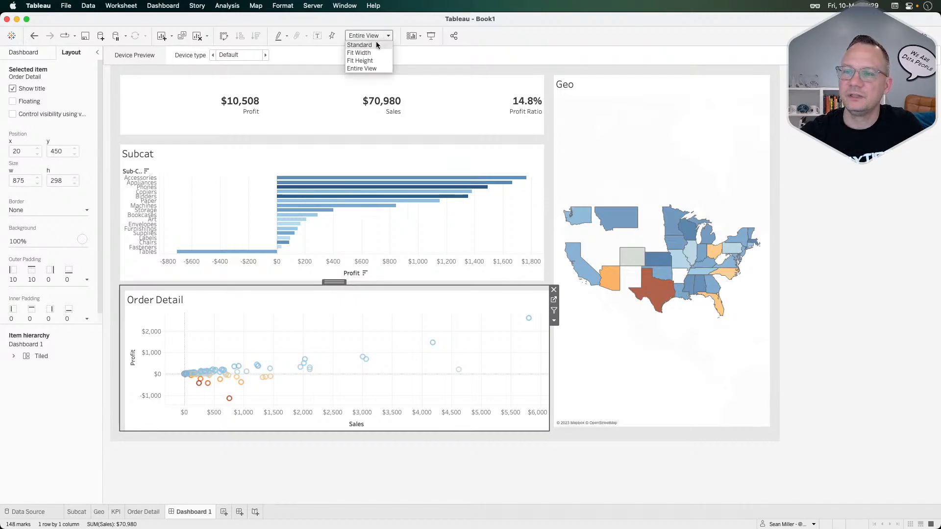
click(377, 45)
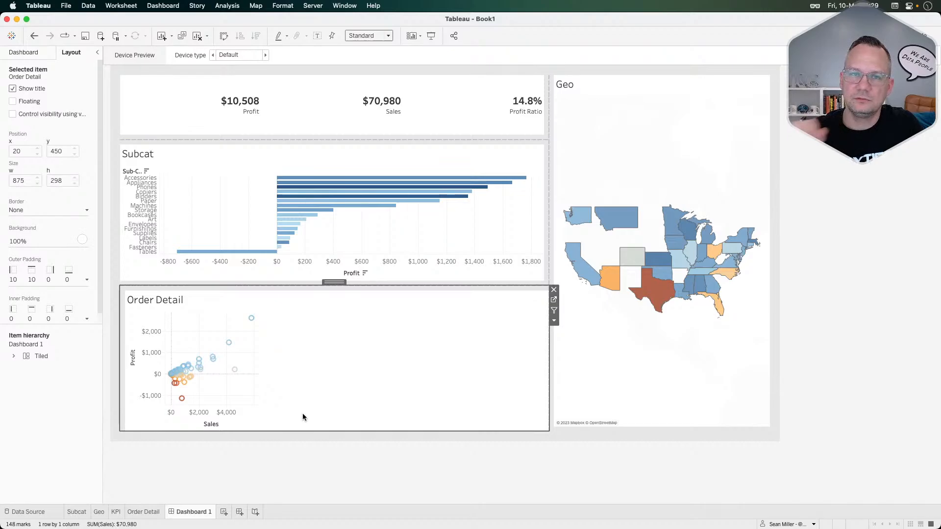
click(669, 406)
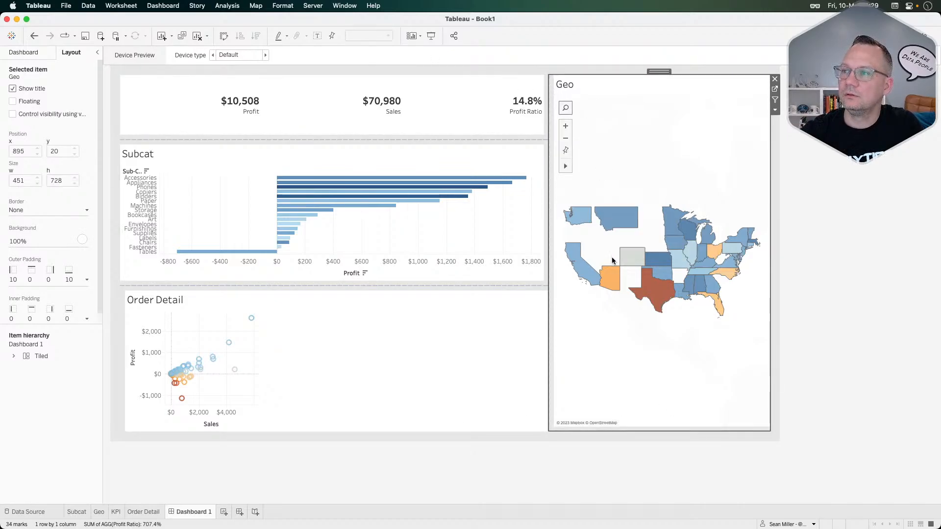
click(306, 353)
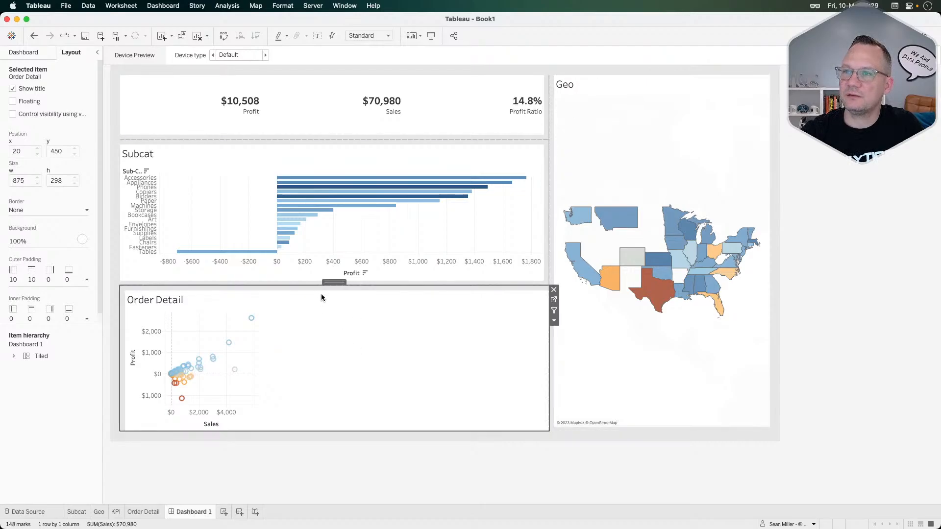
click(681, 366)
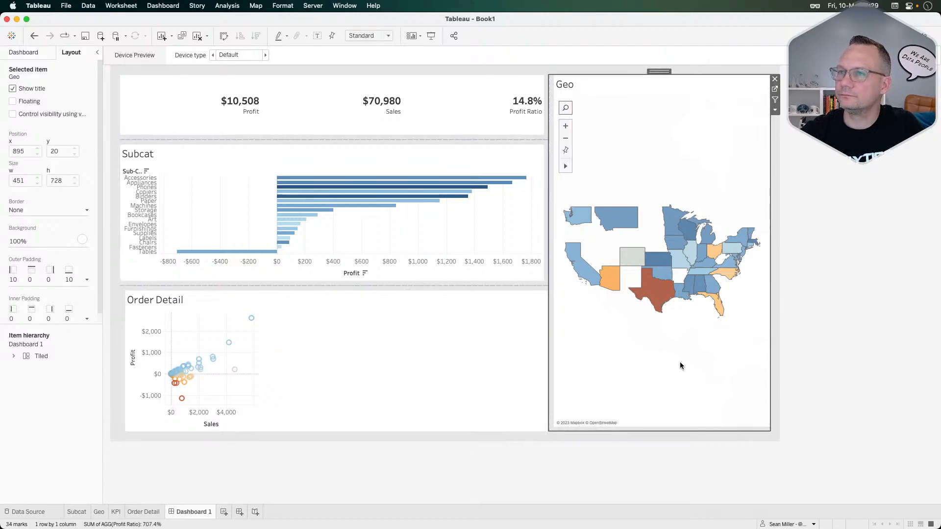
click(775, 110)
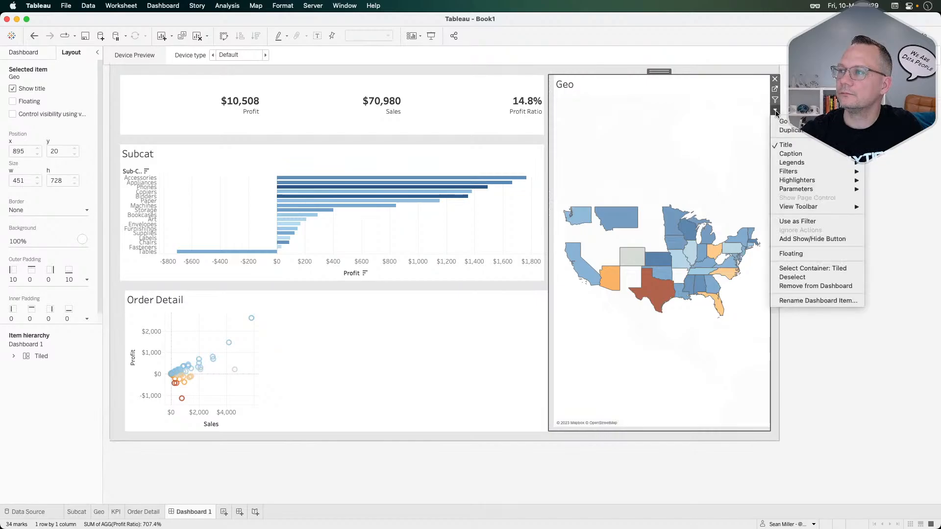
click(667, 124)
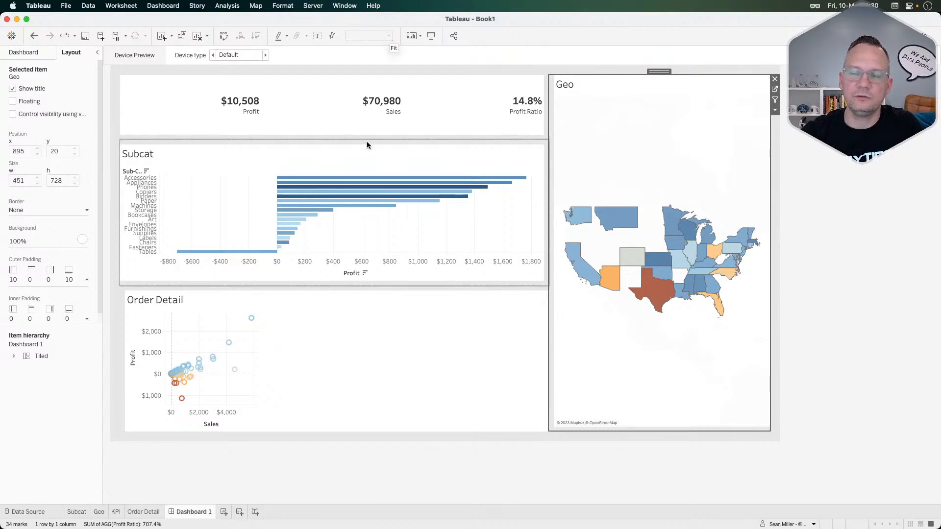
Move the Order Detail sheet directly below Geo and set its fit to Entire View
click(357, 321)
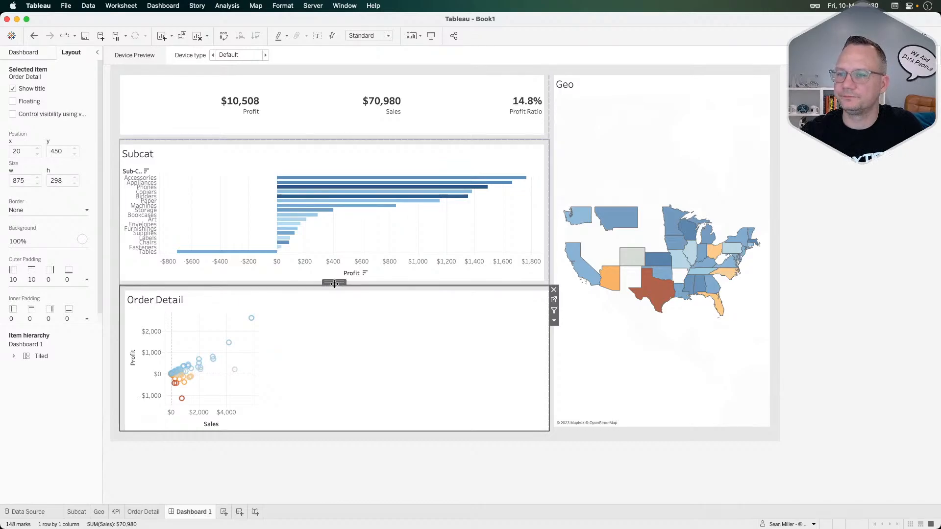
drag(334, 284, 621, 329)
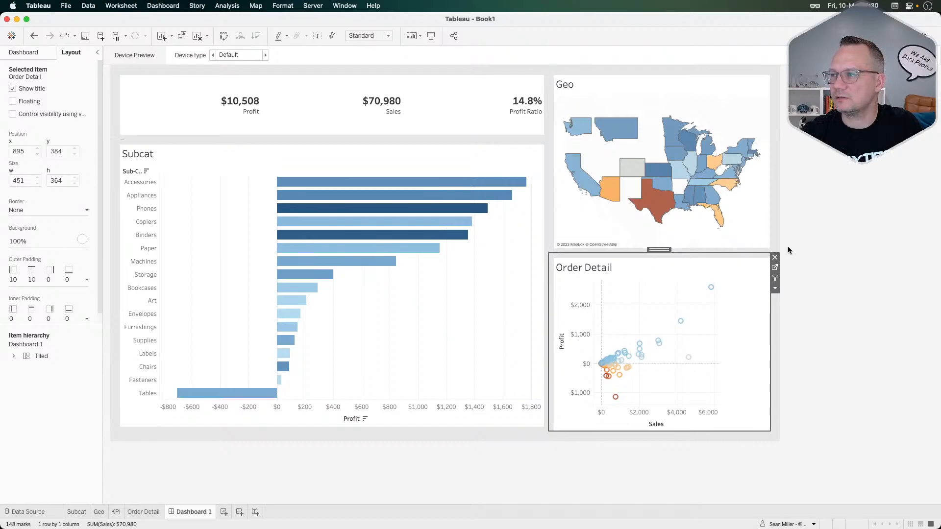
click(849, 242)
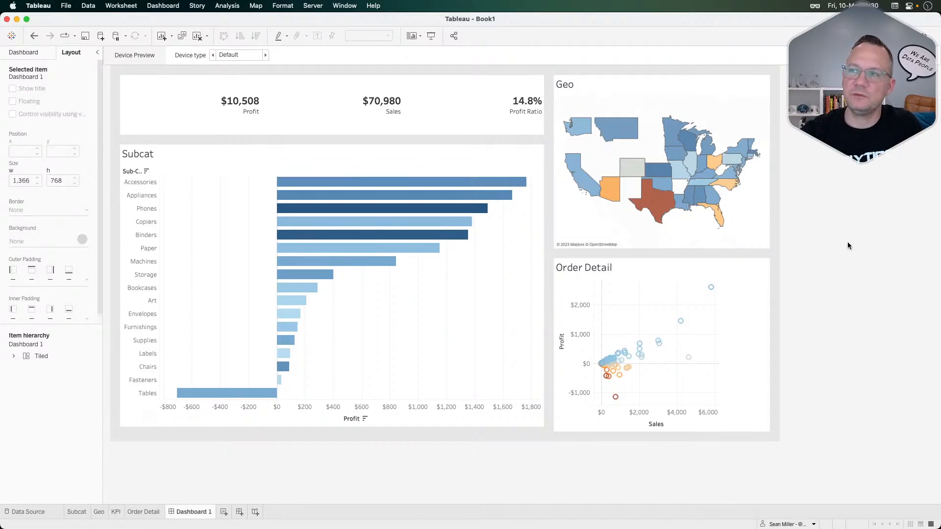
click(726, 358)
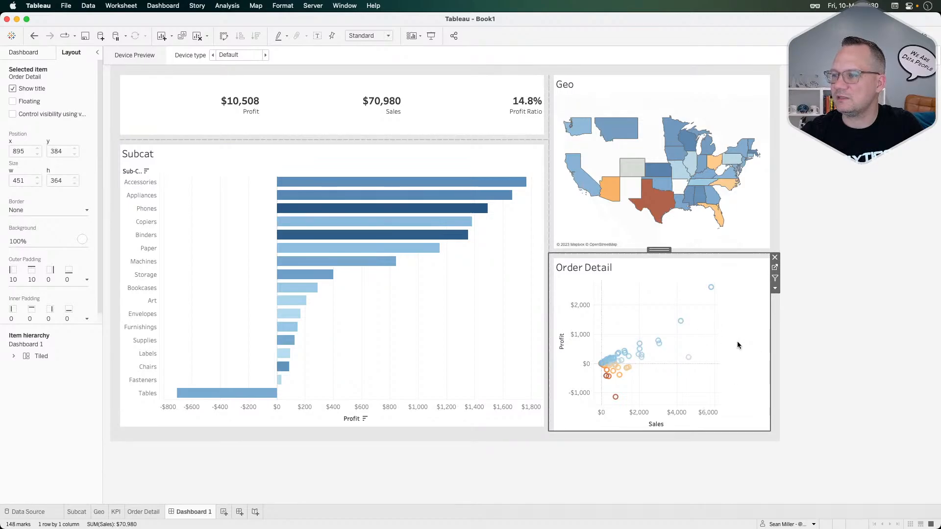
click(386, 38)
click(368, 68)
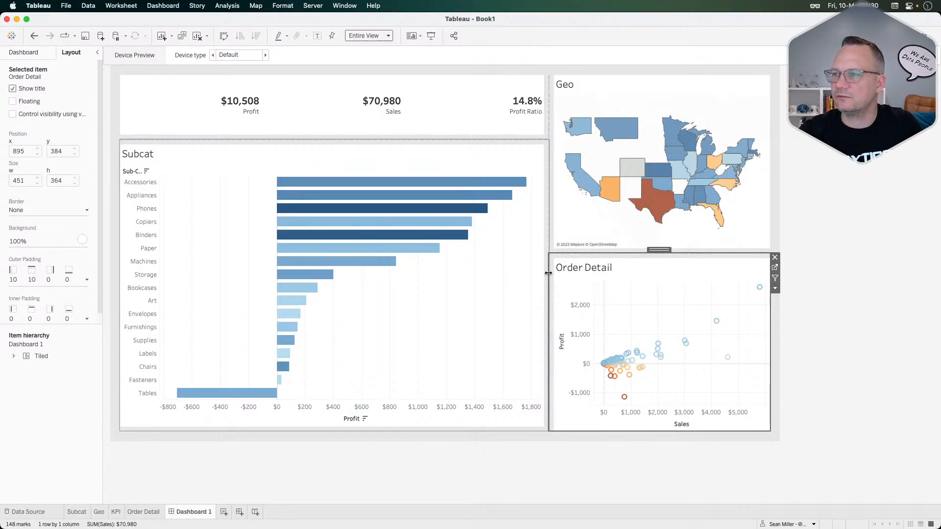
Widen the KPI and Subcat column slightly at the expense of Geo and Order Detail, and reapply Entire View to Order Detail
drag(548, 273, 608, 282)
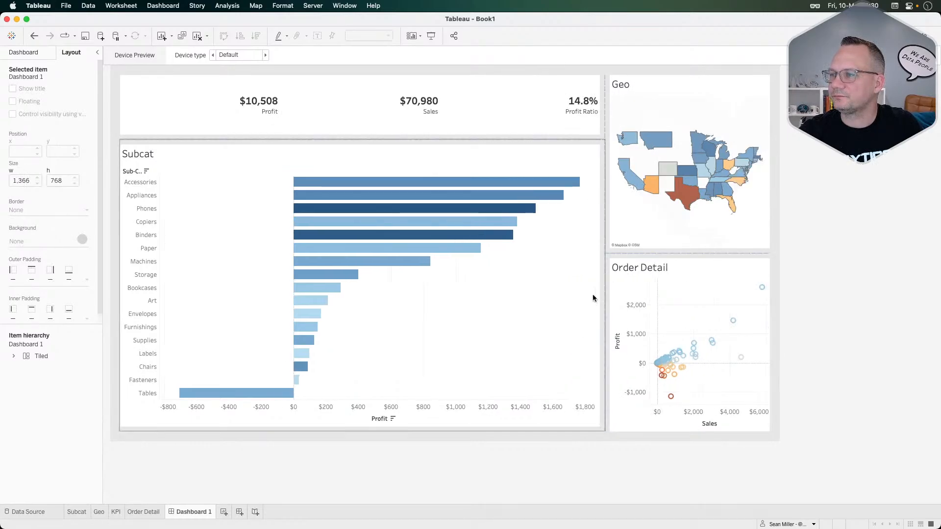
click(609, 318)
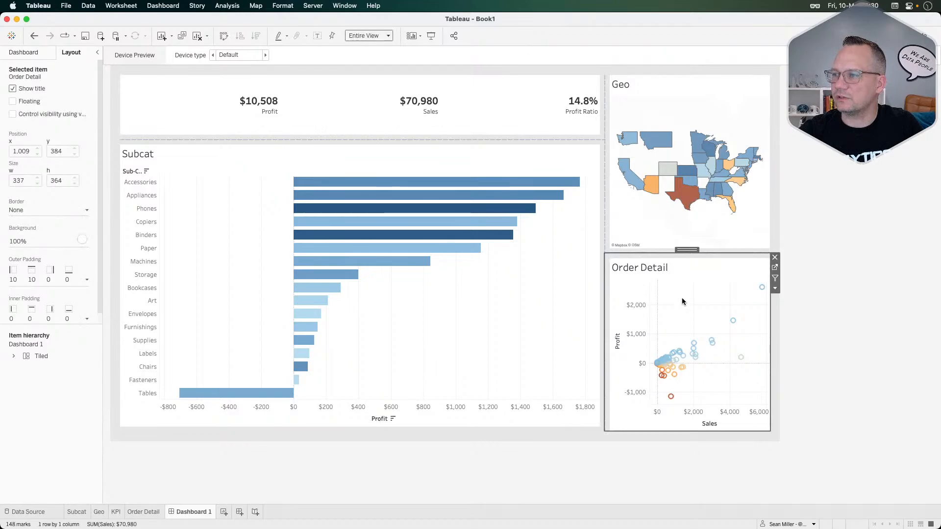
click(392, 40)
click(380, 44)
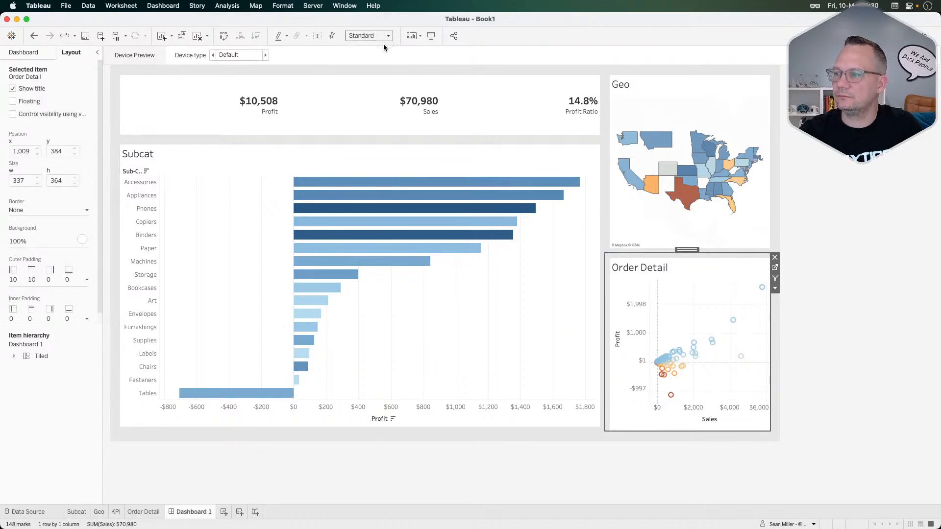
click(380, 40)
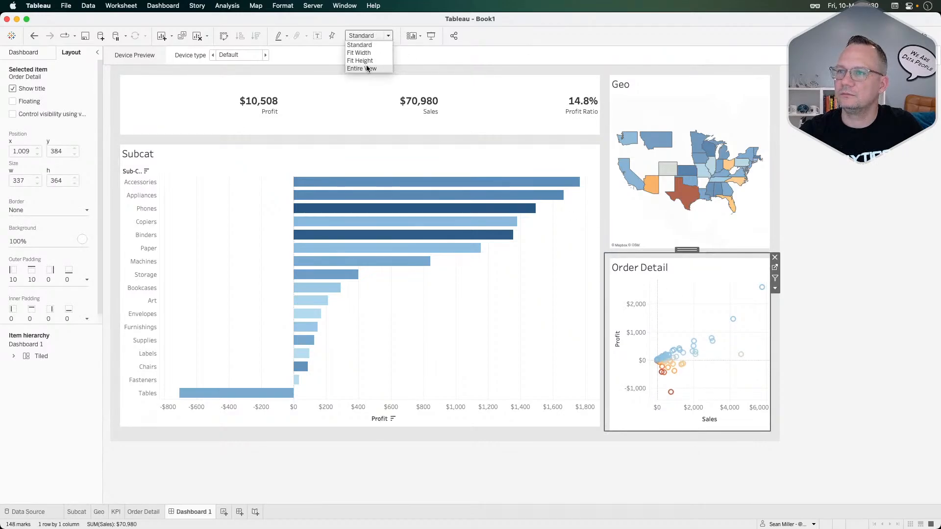
click(364, 63)
drag(603, 249, 572, 250)
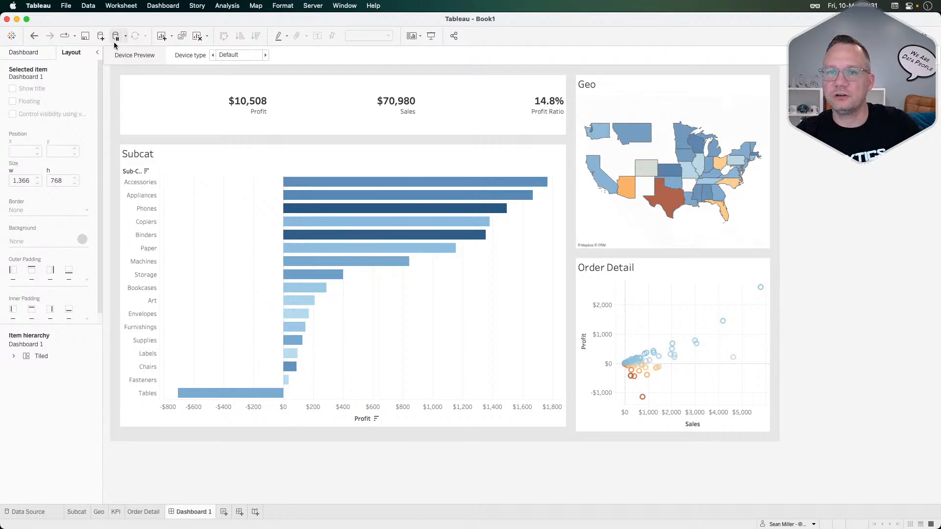
Examine the stacked sheets and layout options of the Phone device layout, and compare it with the Default layout
click(36, 57)
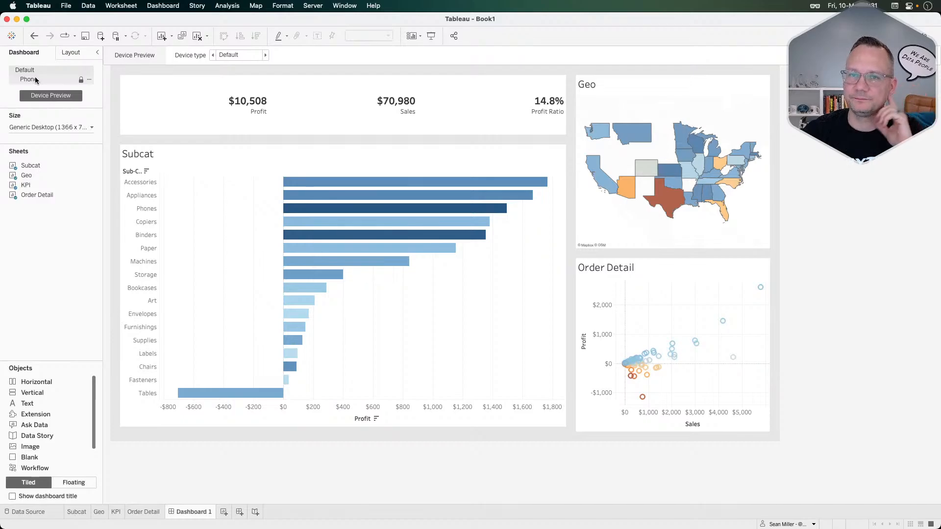
click(35, 79)
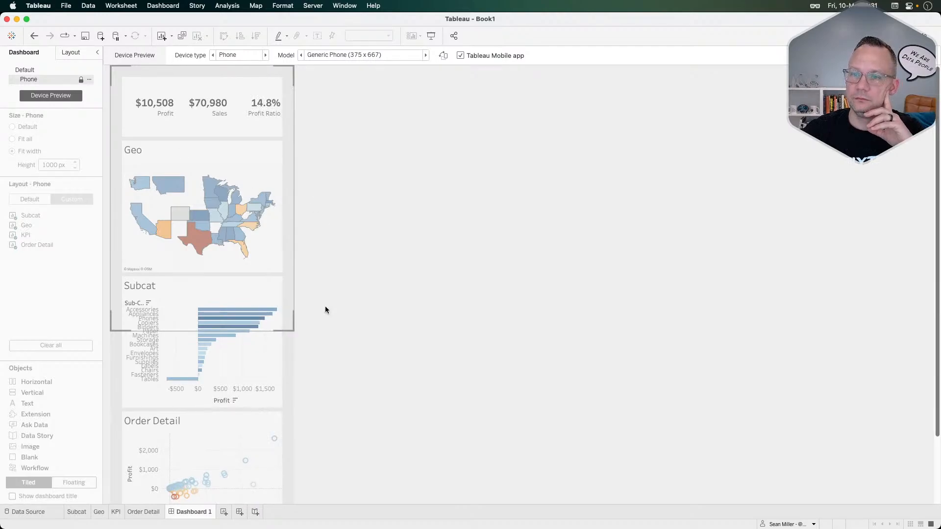
scroll(325, 310, down, 3)
scroll(326, 310, down, 1)
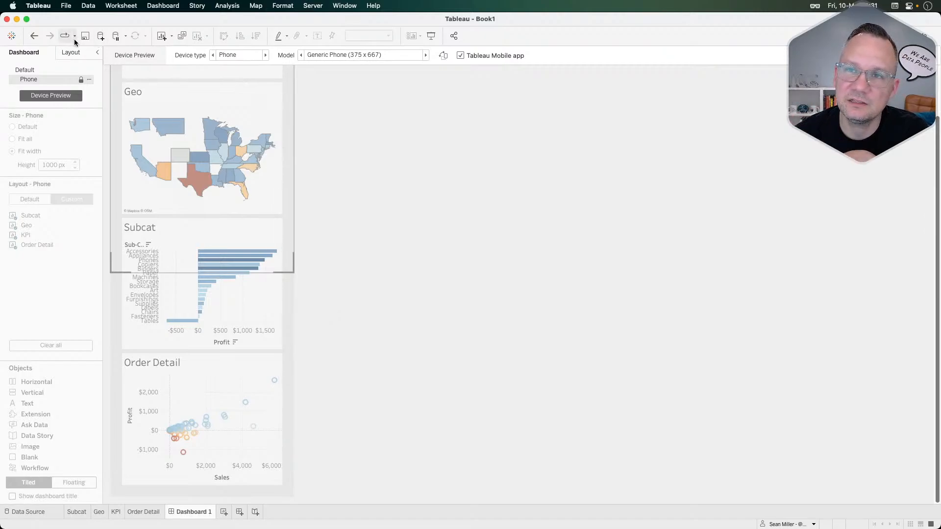
click(89, 81)
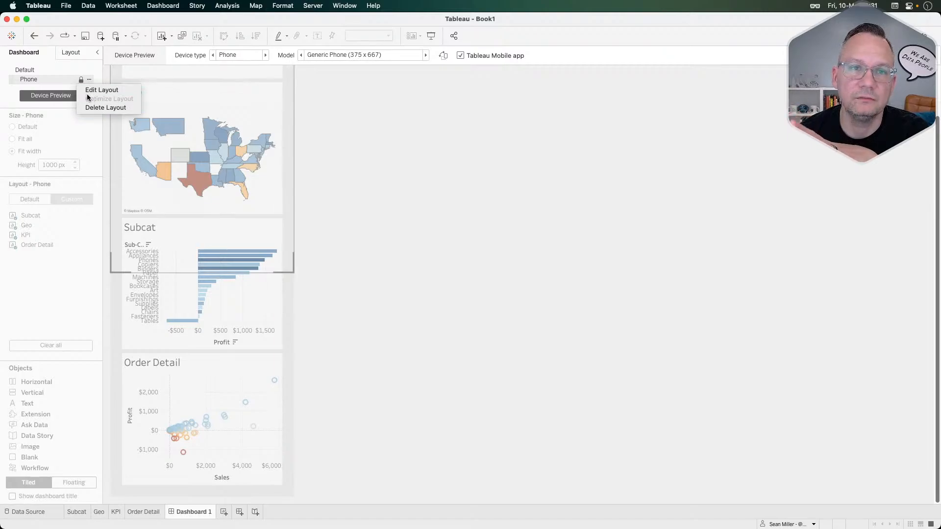
click(412, 144)
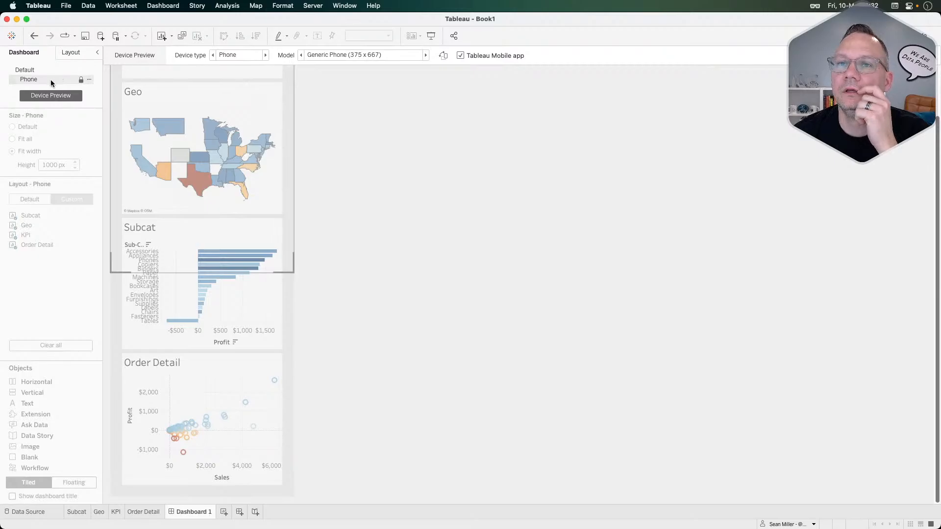
right_click(52, 81)
click(54, 72)
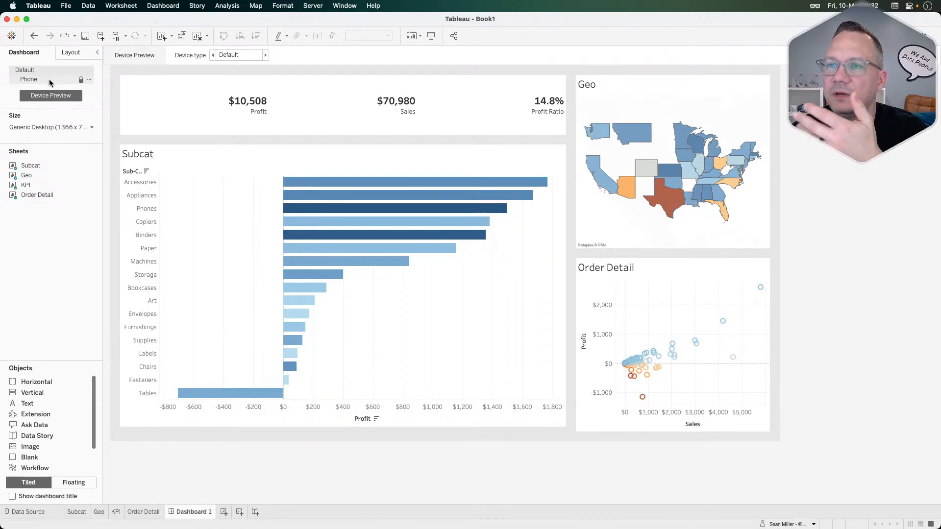
click(49, 78)
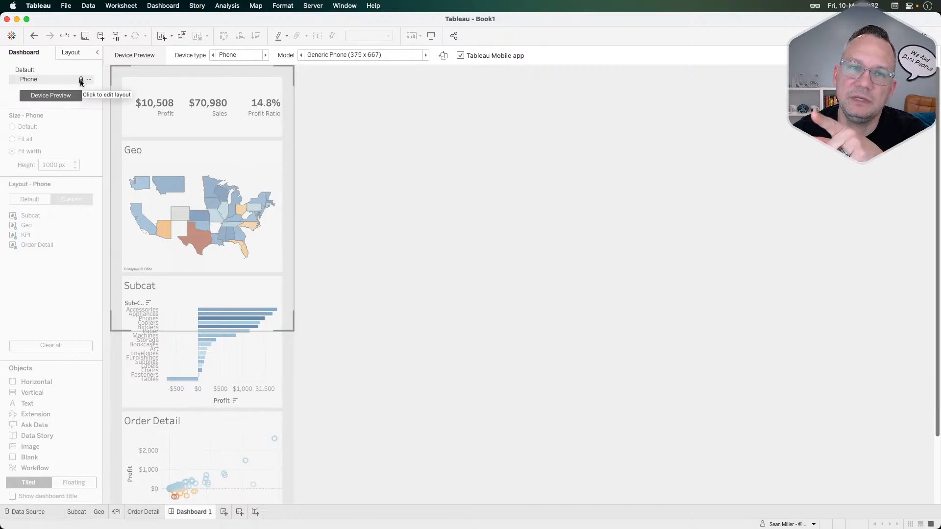
click(42, 70)
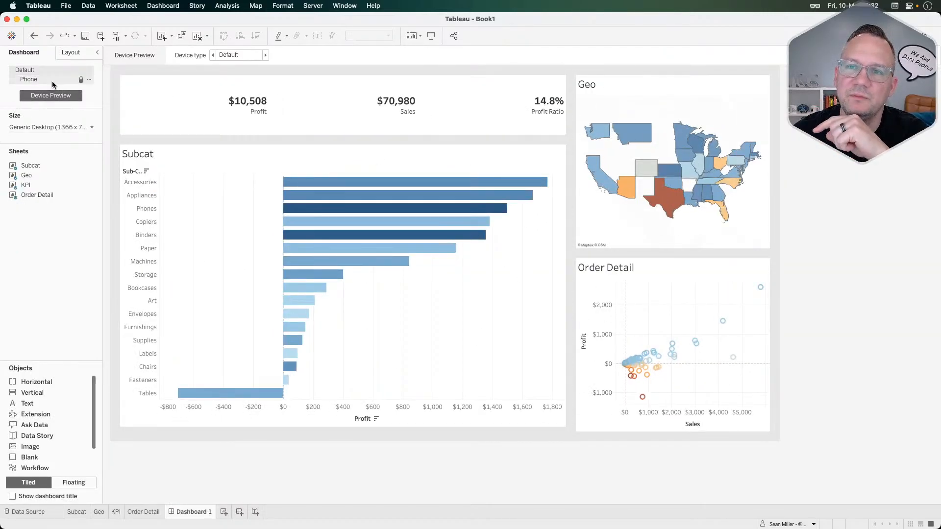
Unlock the Phone layout for editing and remove the Order Detail sheet from it
click(39, 79)
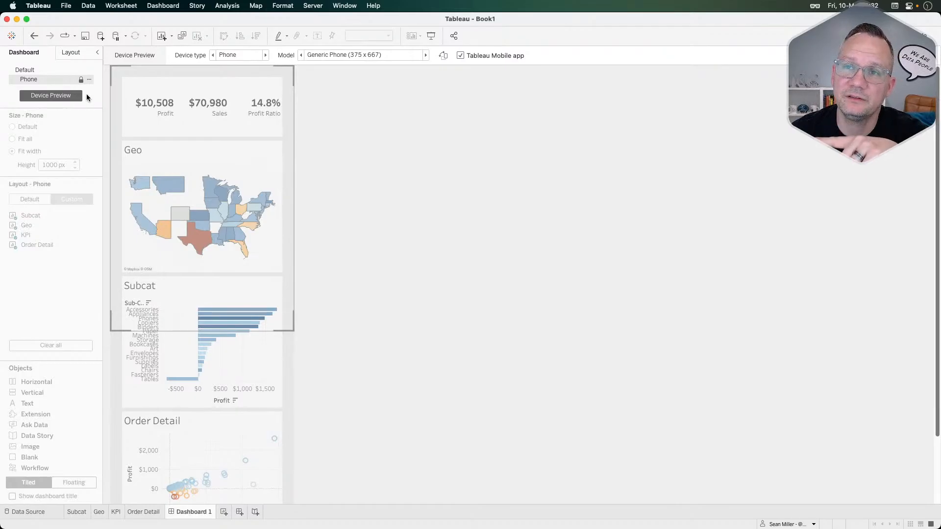
click(89, 81)
click(89, 80)
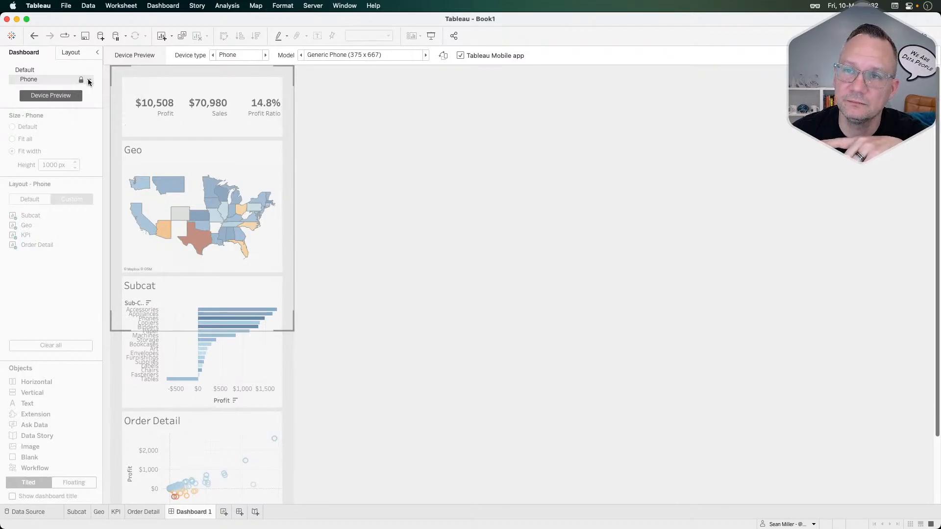
click(81, 81)
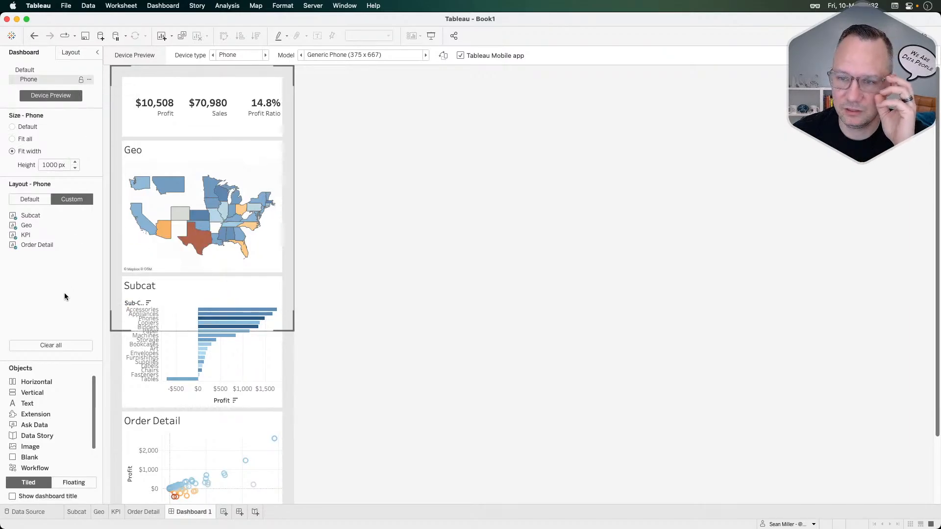
click(231, 426)
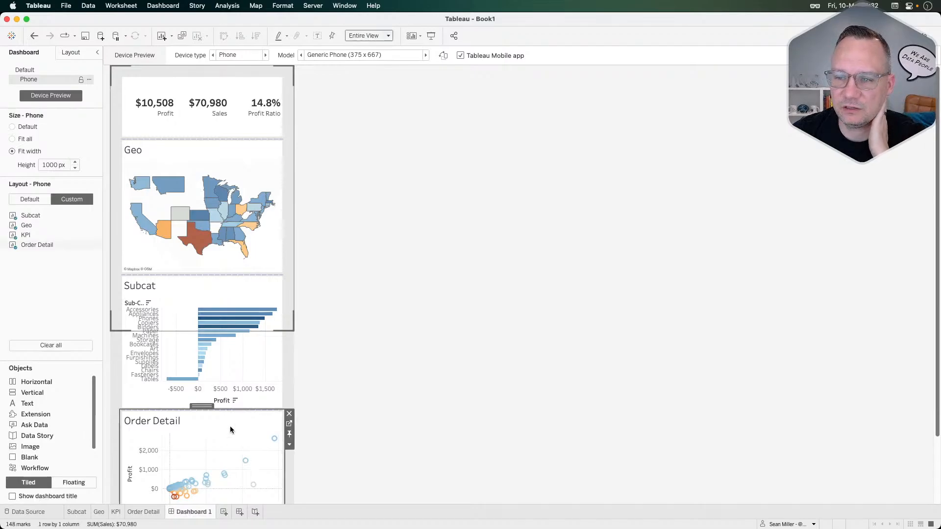
click(288, 414)
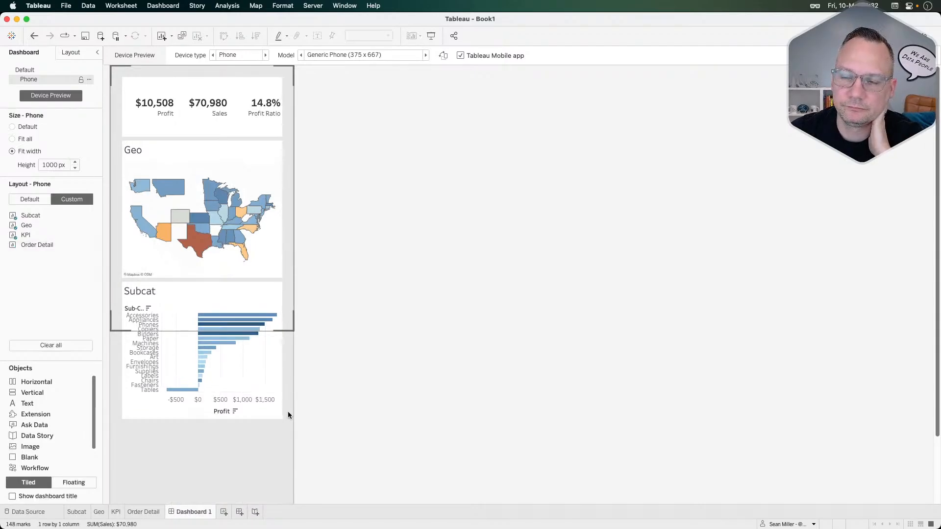
Release the fixed heights of the Subcat and Geo sheets in the Phone layout and make Geo taller
click(269, 364)
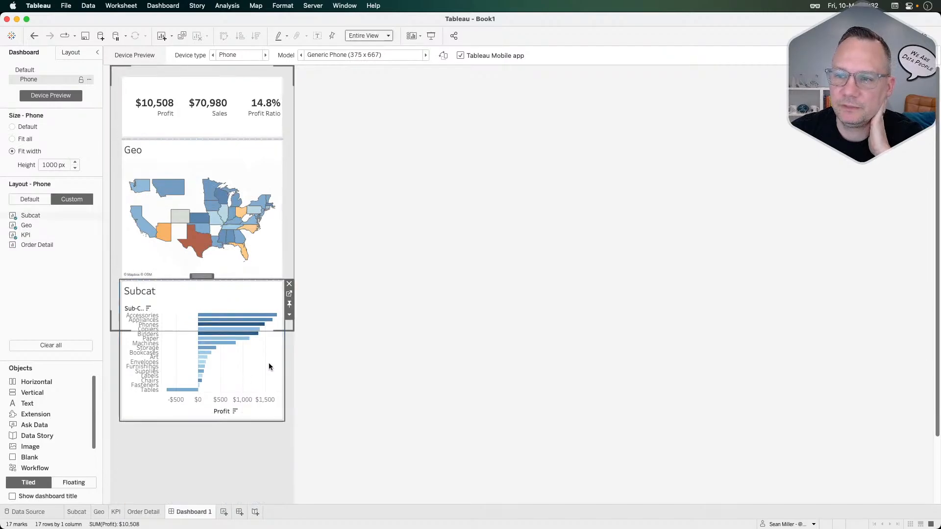
click(290, 305)
click(256, 149)
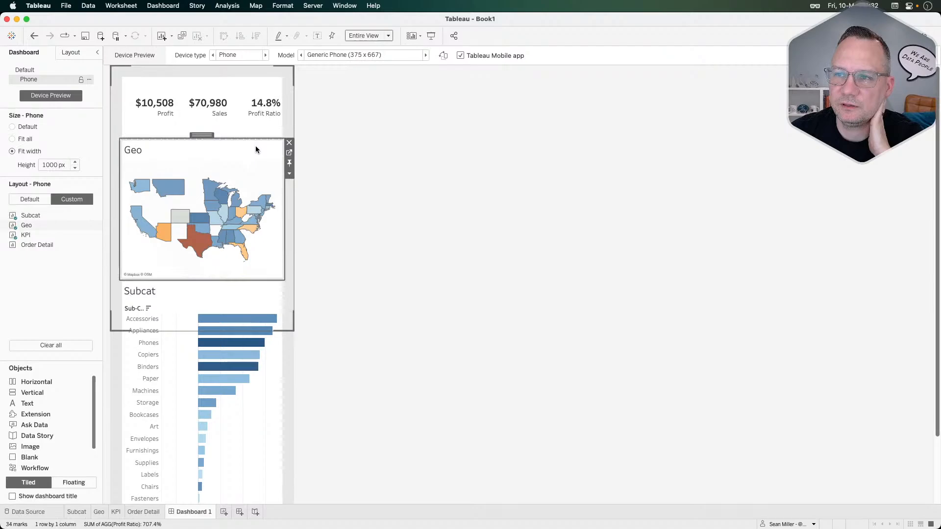
click(290, 162)
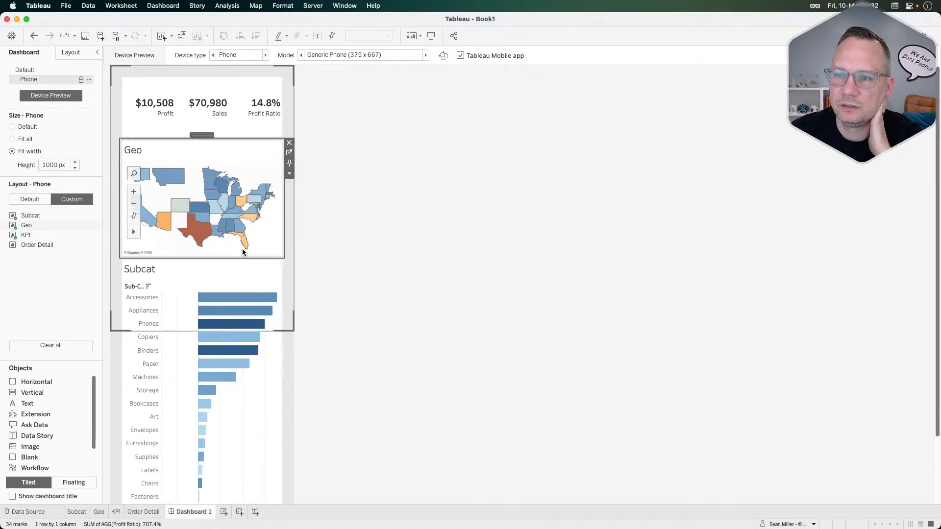
drag(240, 257, 237, 303)
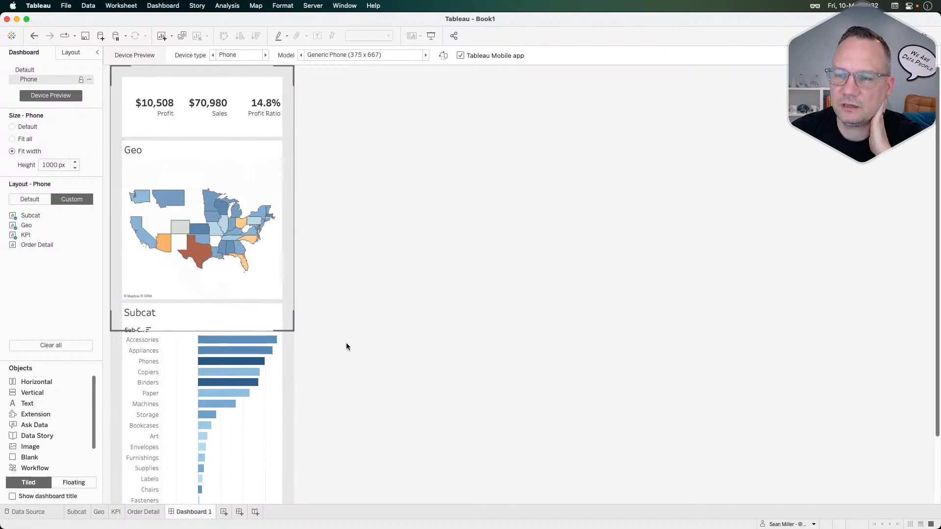
Set the Phone layout's height to 900 px and switch its size option to Fit all
click(75, 168)
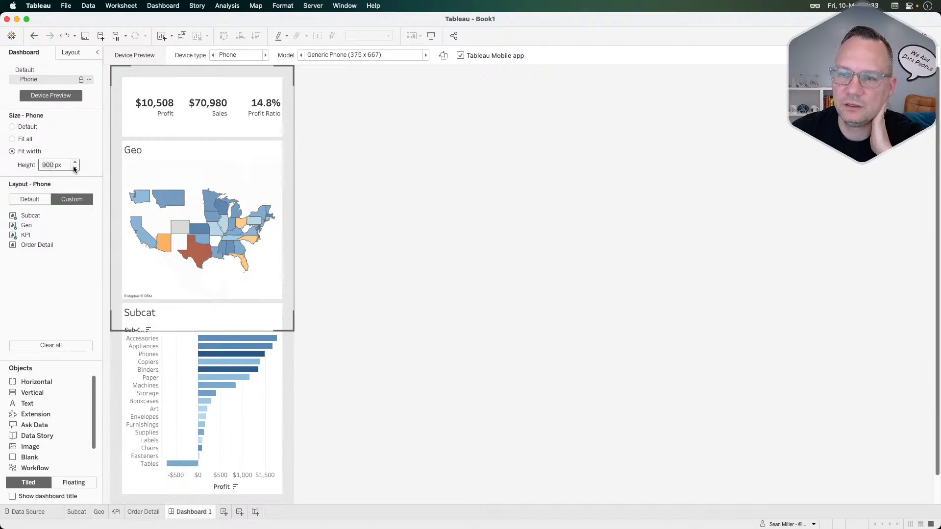
click(12, 139)
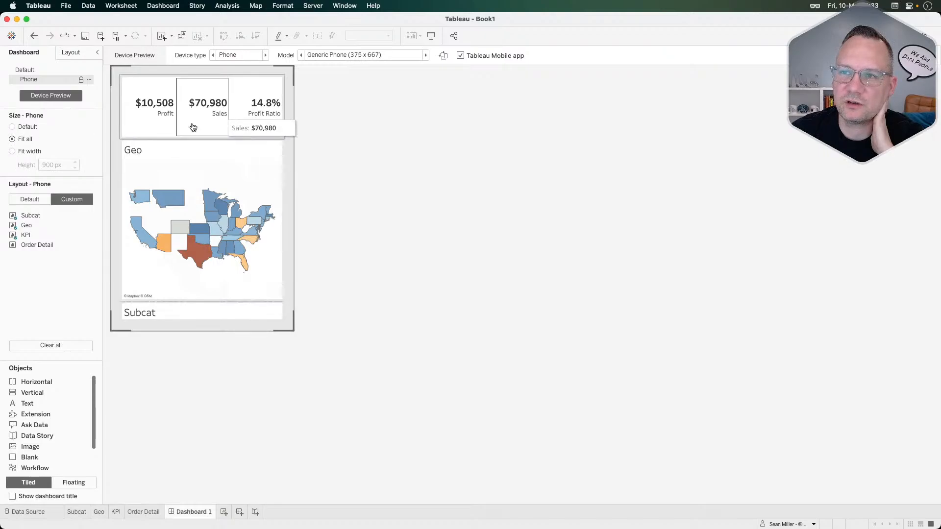
Release Geo's fixed height in the Phone layout, set the size option to Fit width and make Geo slightly taller
click(261, 160)
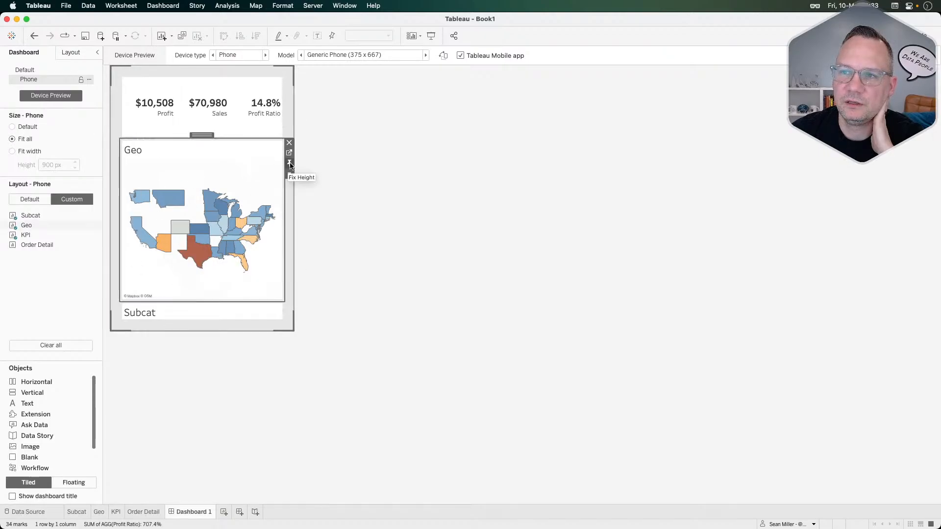
click(291, 163)
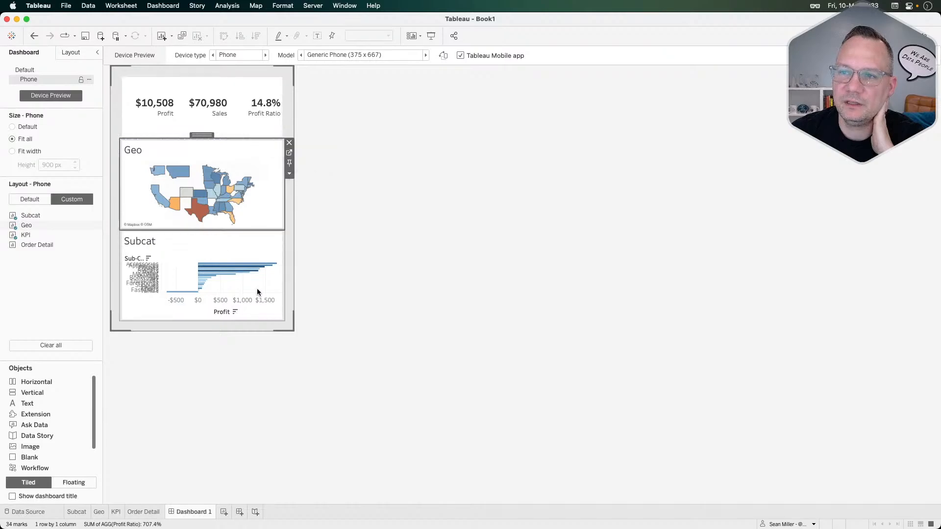
click(39, 150)
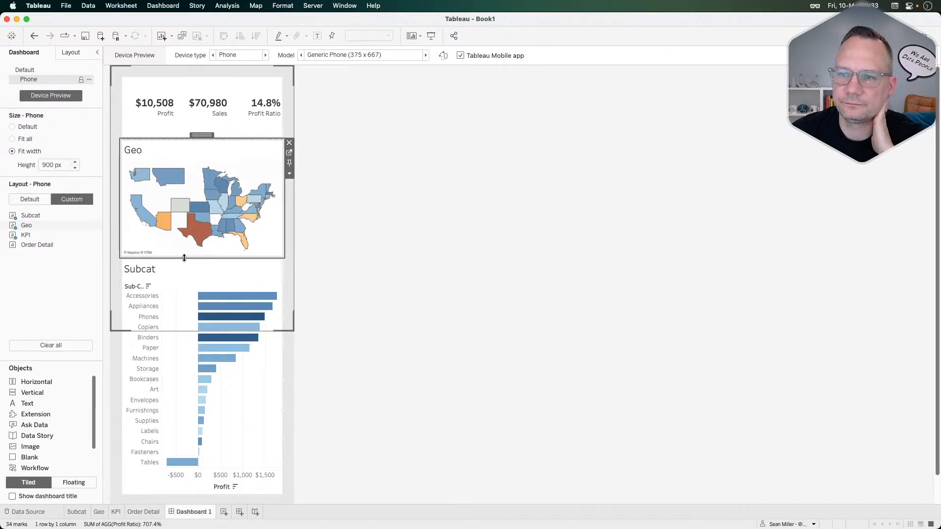
drag(184, 258, 183, 280)
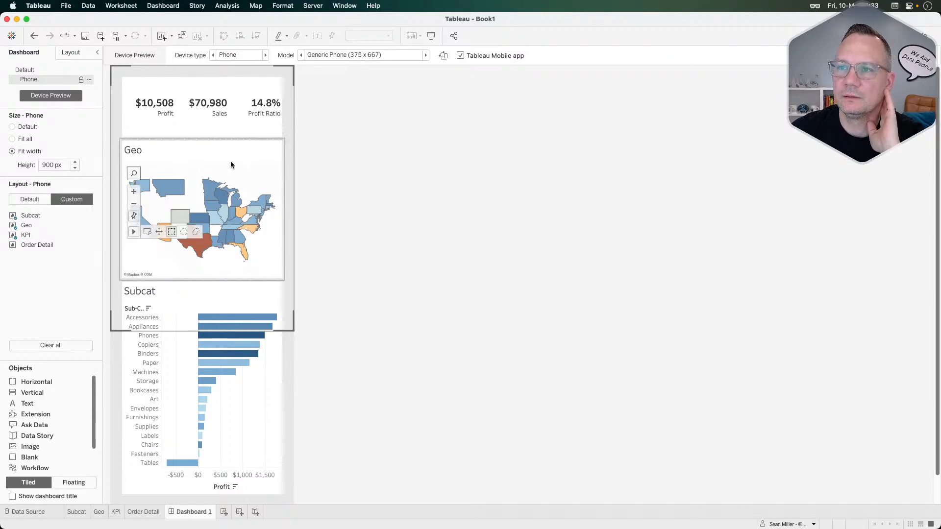
Add a Desktop device layout to the dashboard and delete it again
right_click(33, 79)
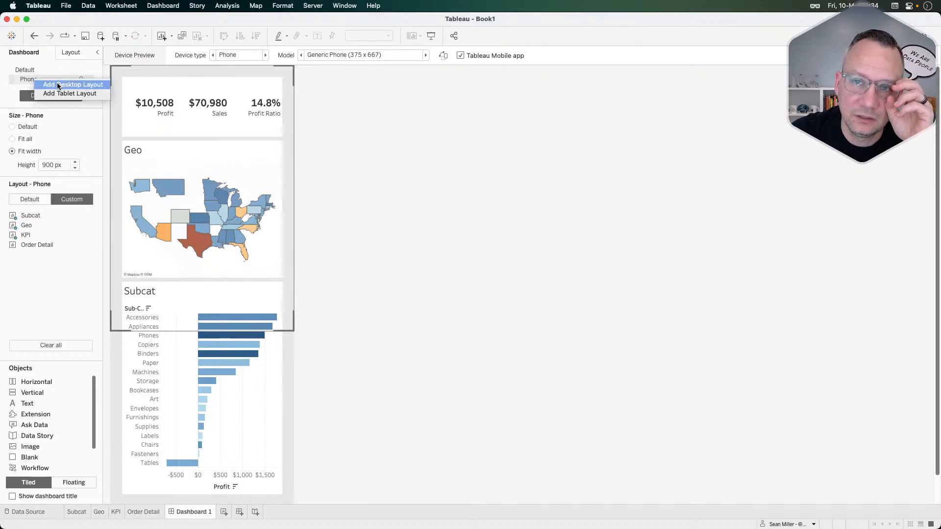
click(57, 83)
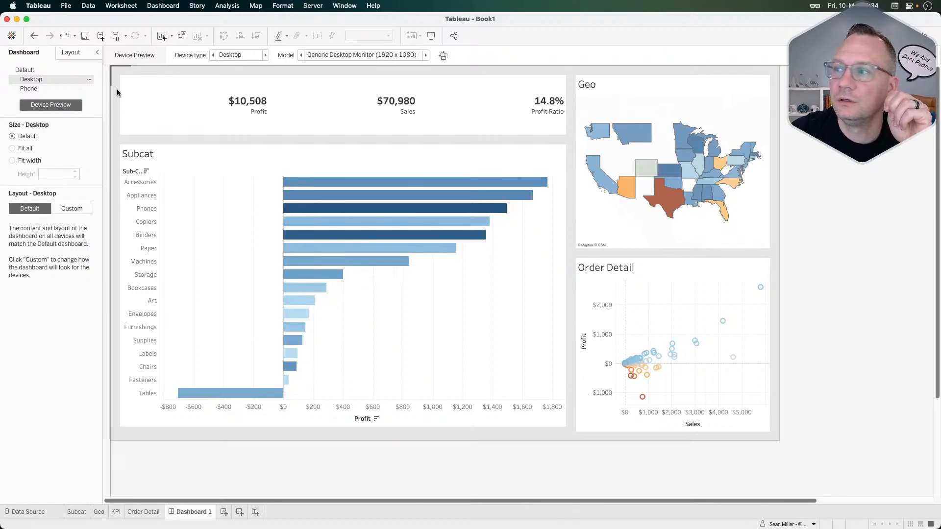
click(89, 79)
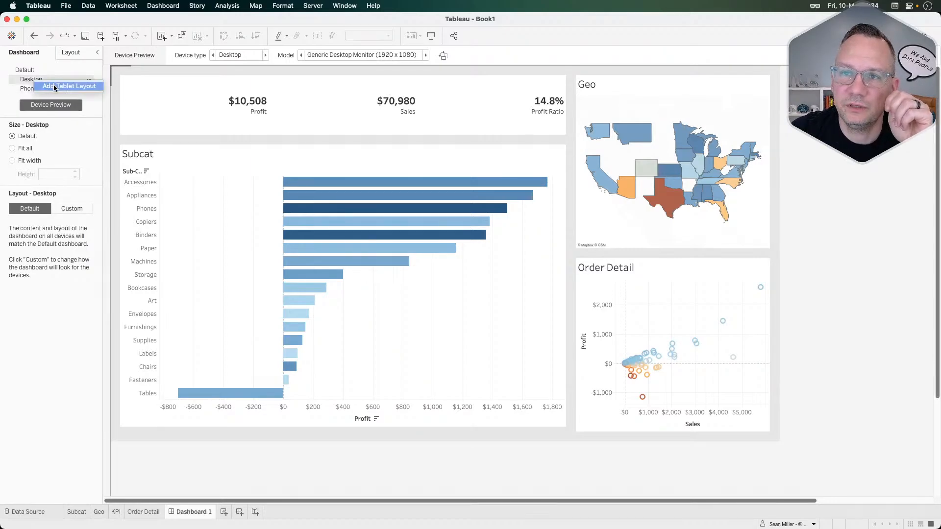
click(86, 72)
click(89, 80)
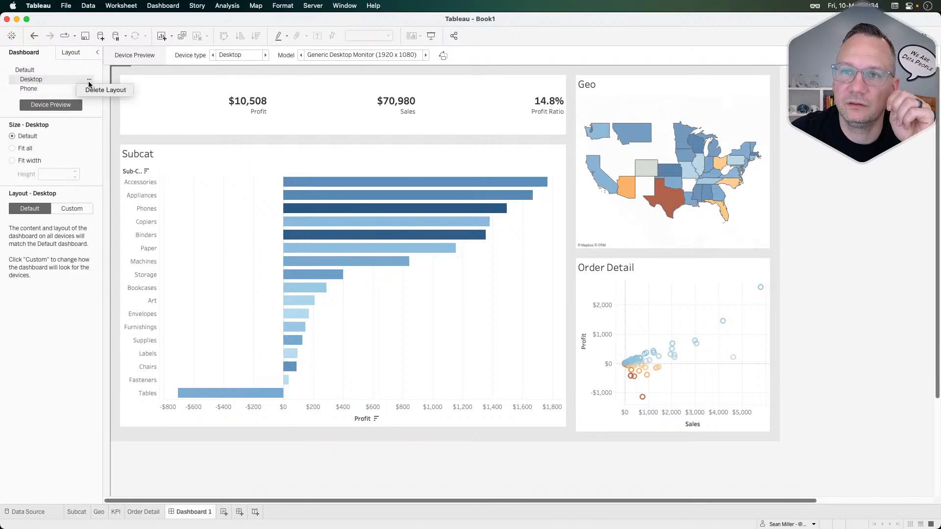
click(92, 88)
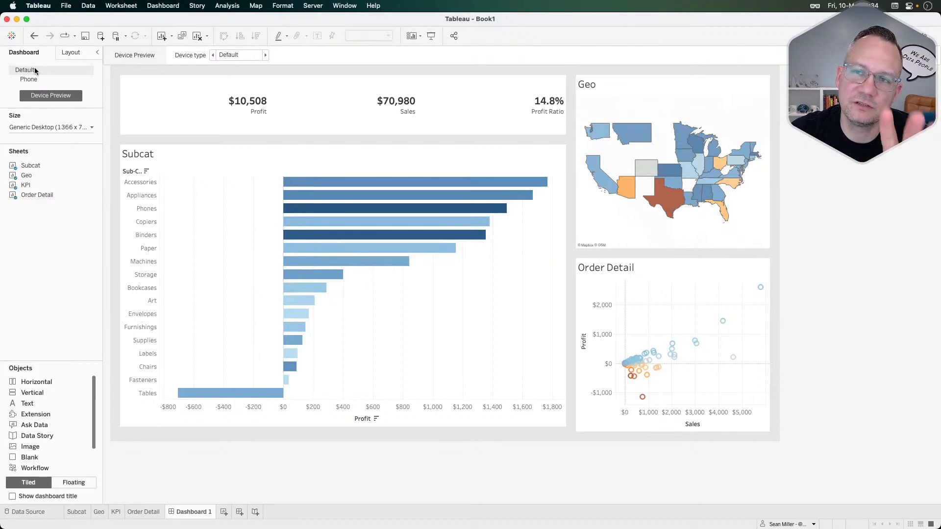
Try the Range size option on the Default layout and return it to Fixed size
click(37, 127)
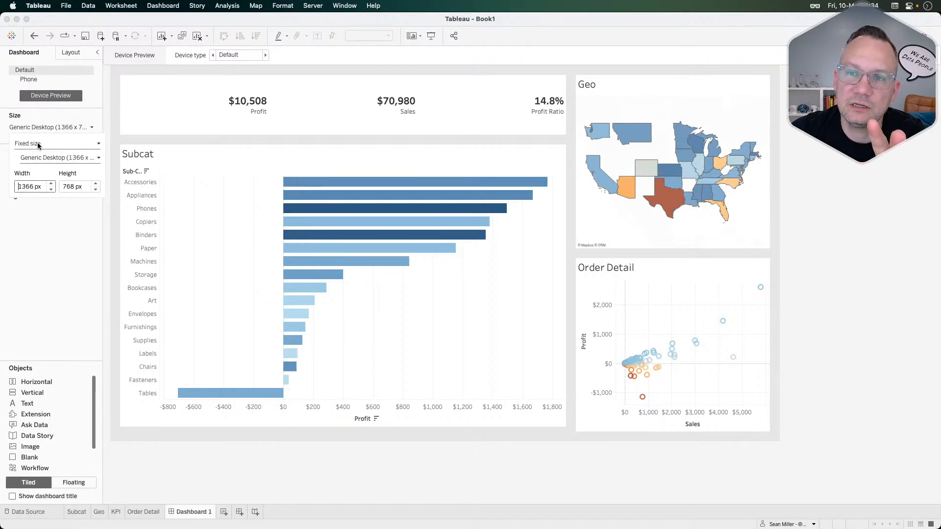
click(38, 144)
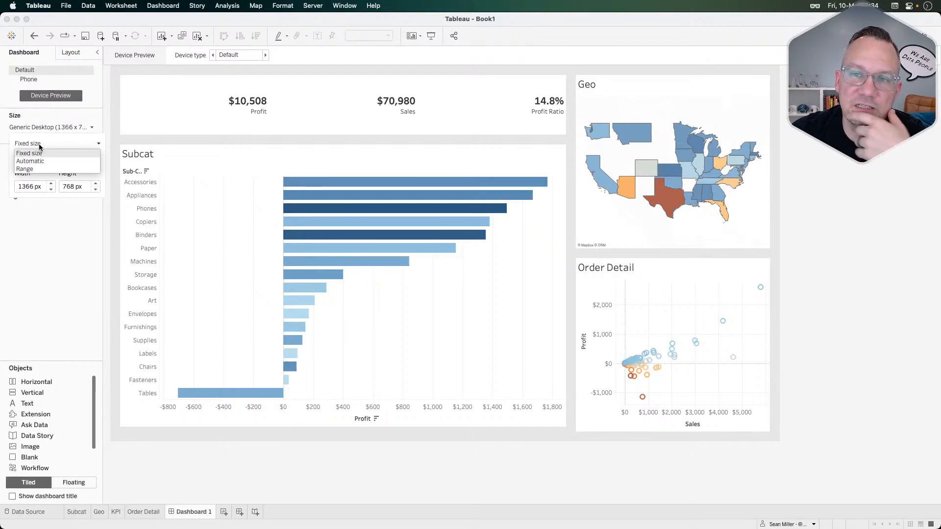
click(38, 169)
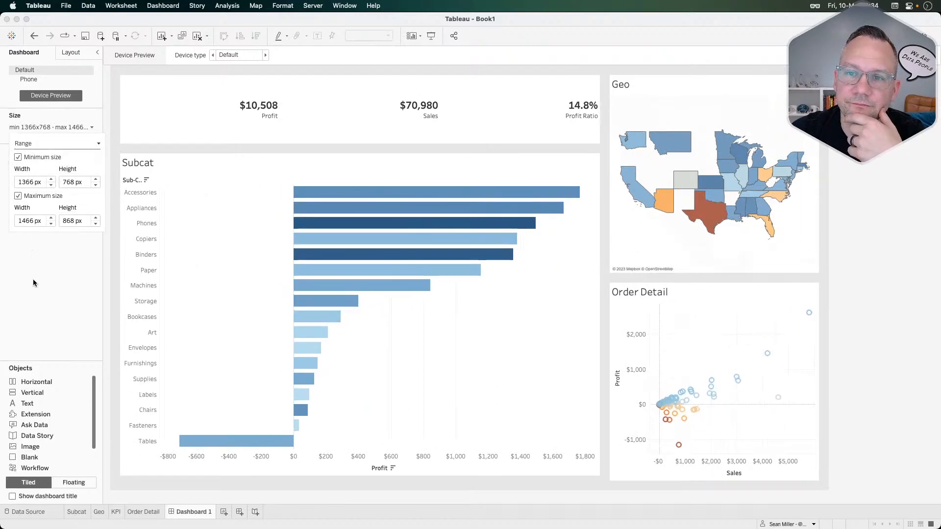
click(33, 243)
click(29, 128)
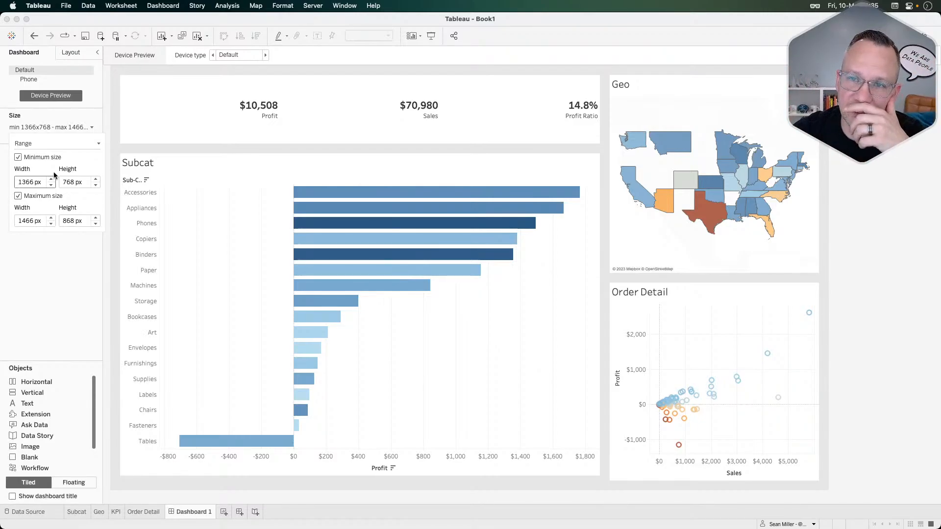
click(64, 143)
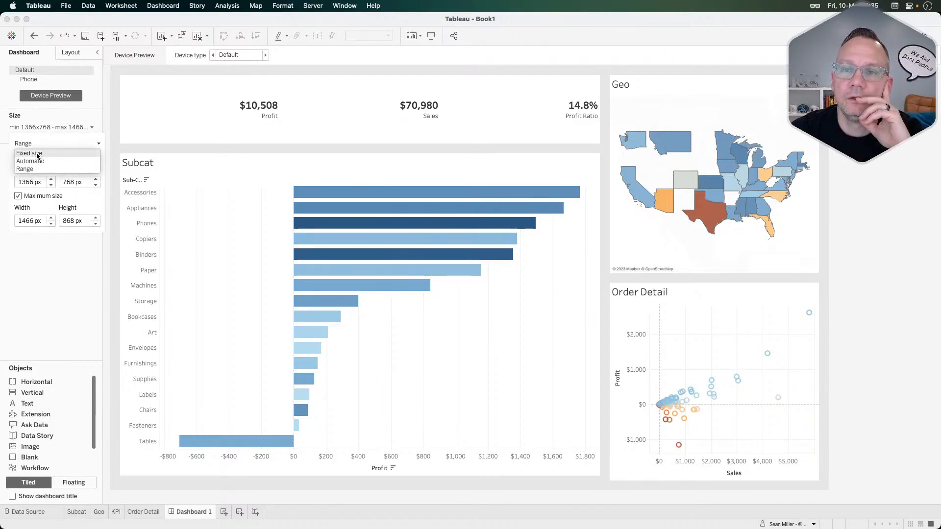
click(38, 154)
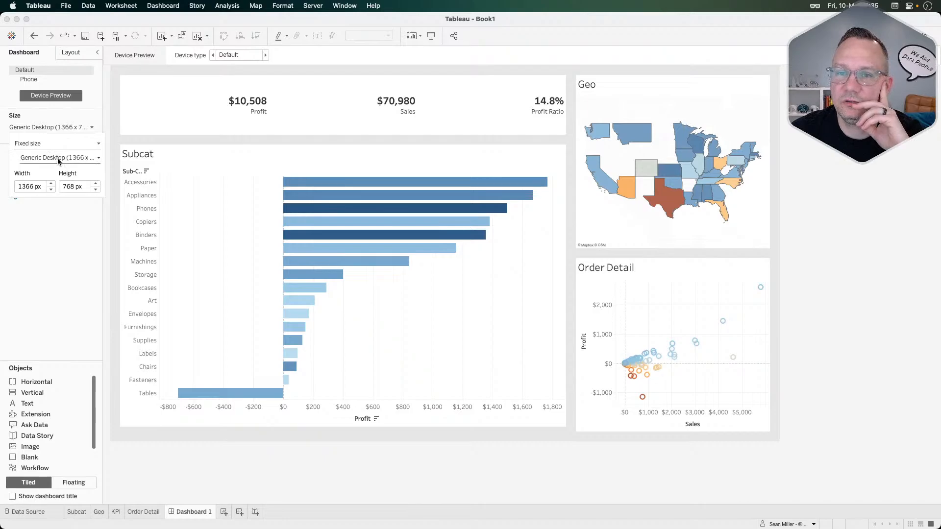
click(56, 270)
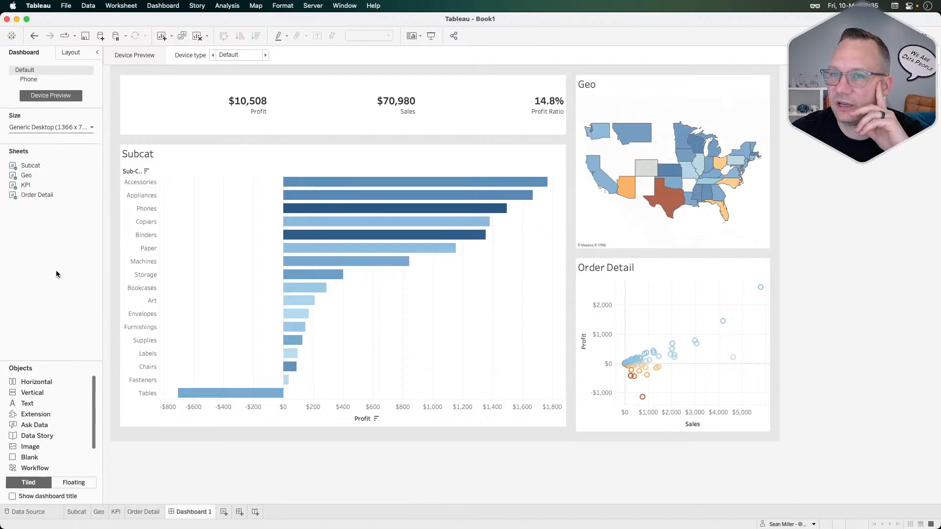
Review the phone models available for previewing the Phone layout
click(42, 79)
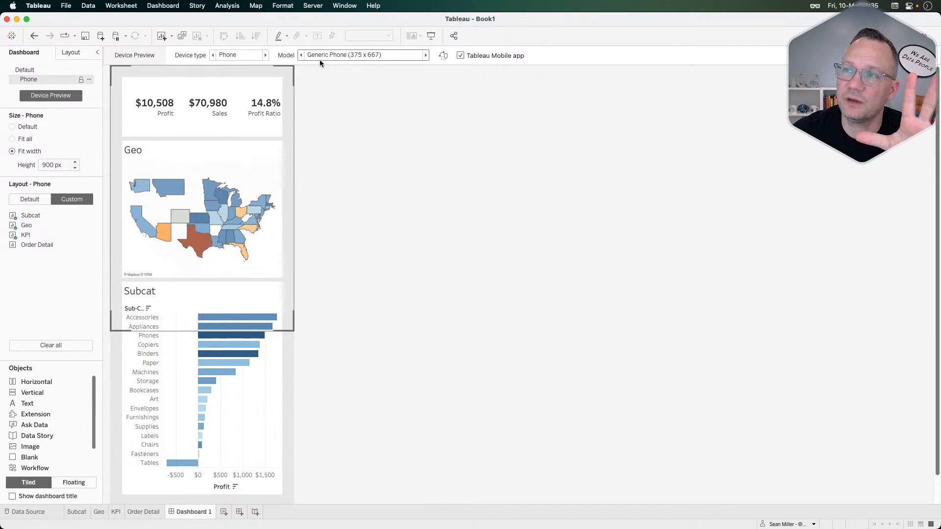
click(357, 56)
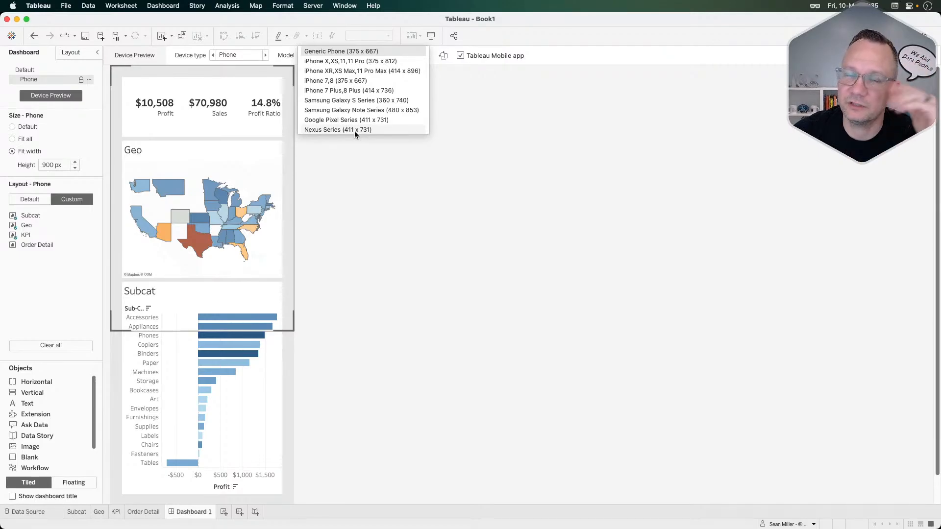
click(355, 147)
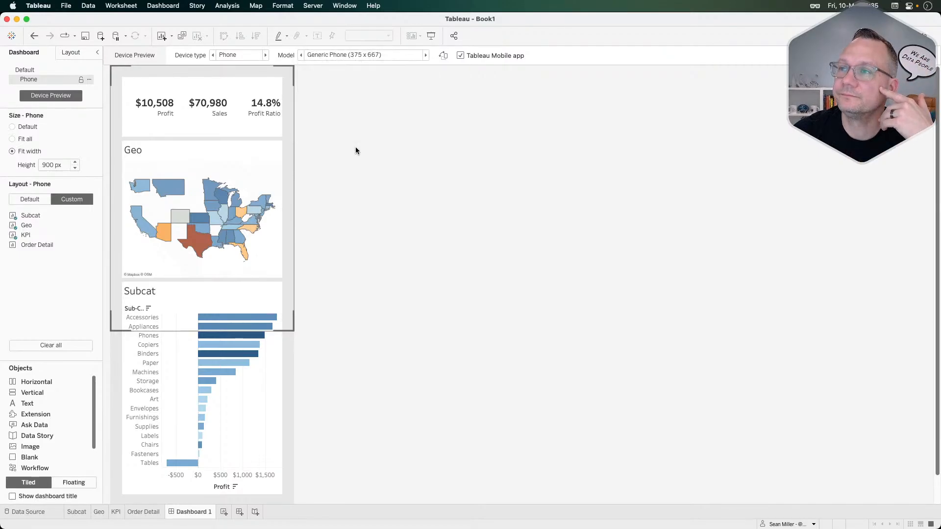
Compare the visible area of the Phone layout with the Tableau Mobile app option on and off
click(459, 55)
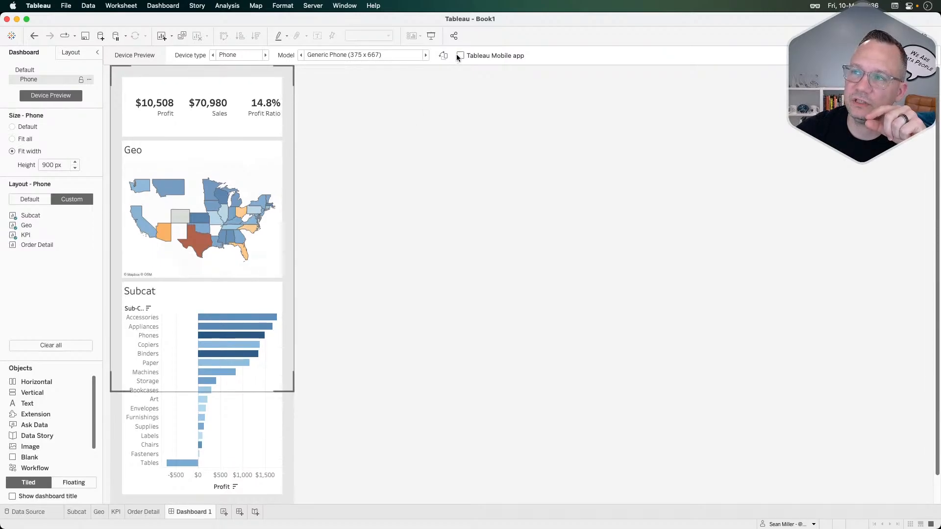
click(459, 56)
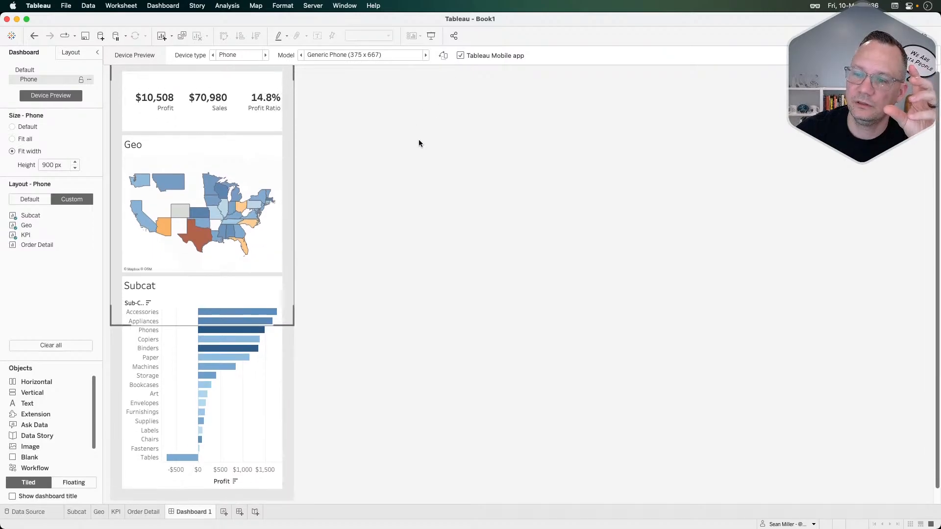
click(460, 56)
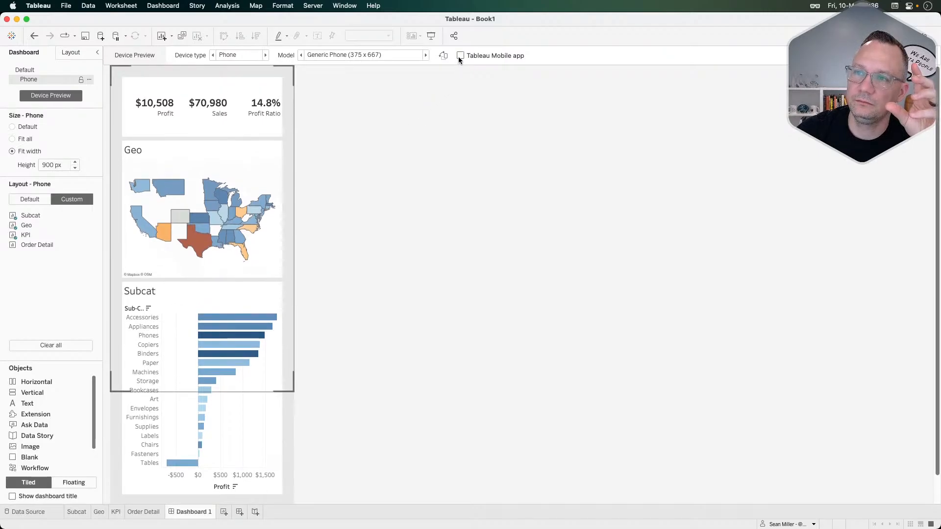
click(461, 56)
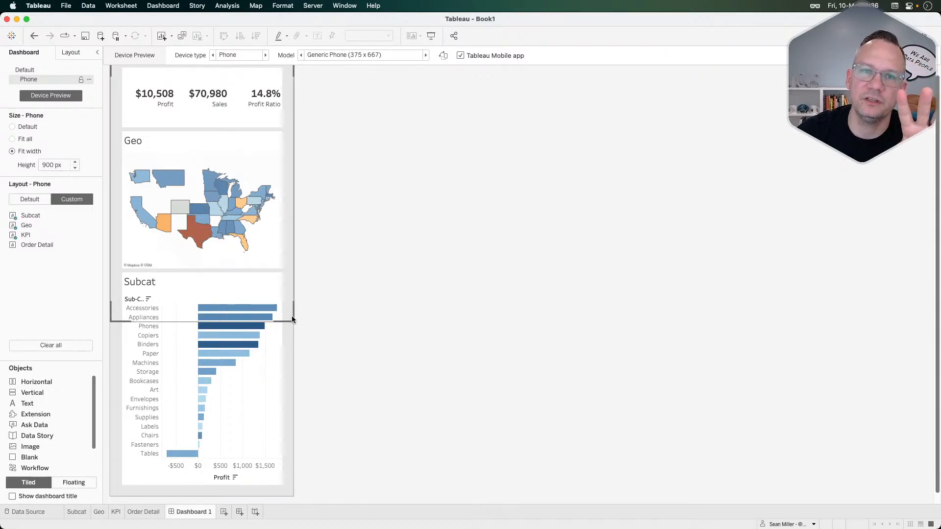
click(461, 55)
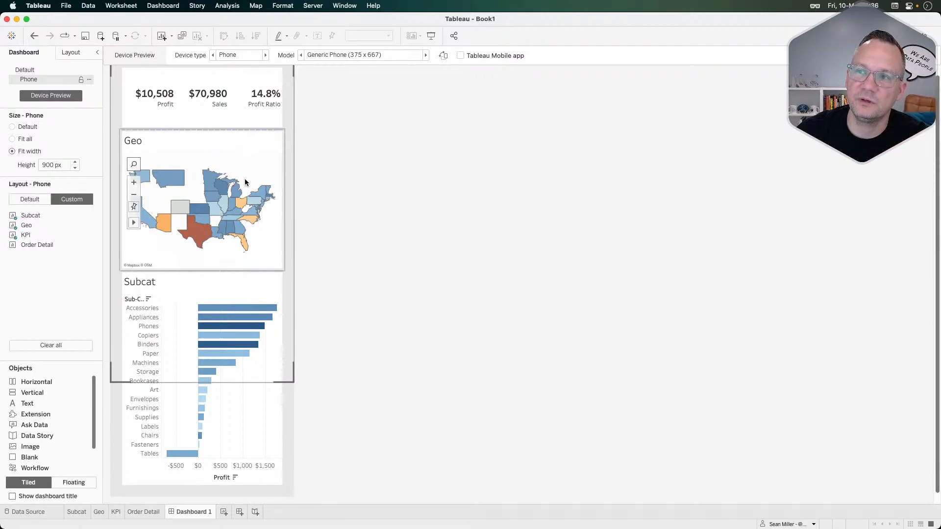
click(461, 55)
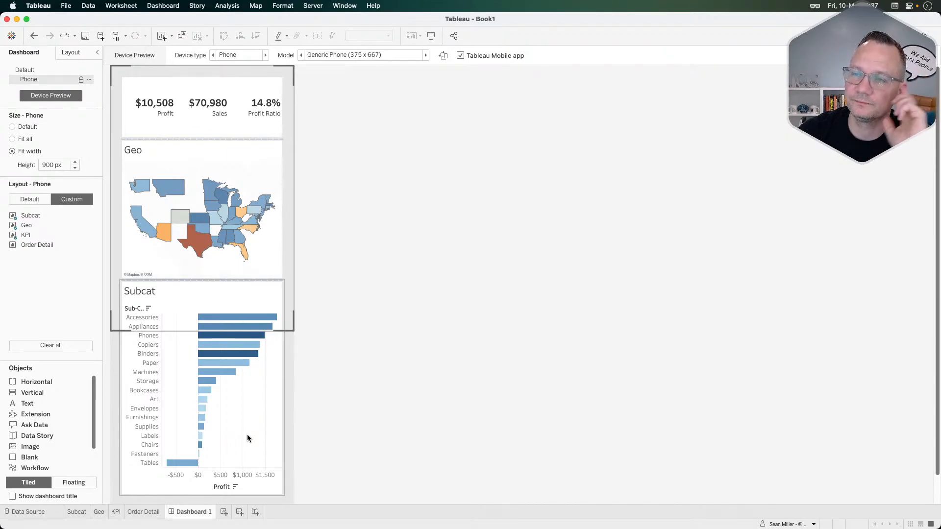
scroll(354, 373, down, 1)
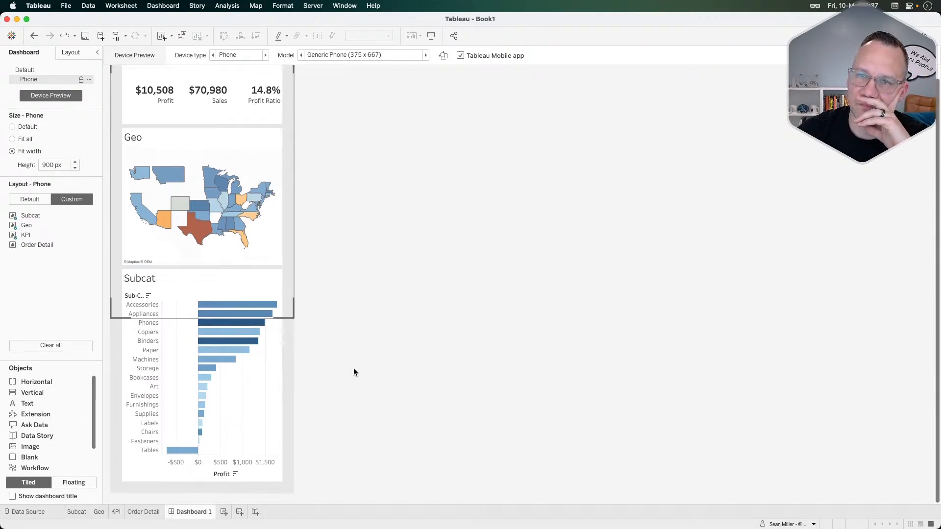
Add a Tablet device layout and widen its Geo and Order Detail column by narrowing KPI and Subcat
click(32, 76)
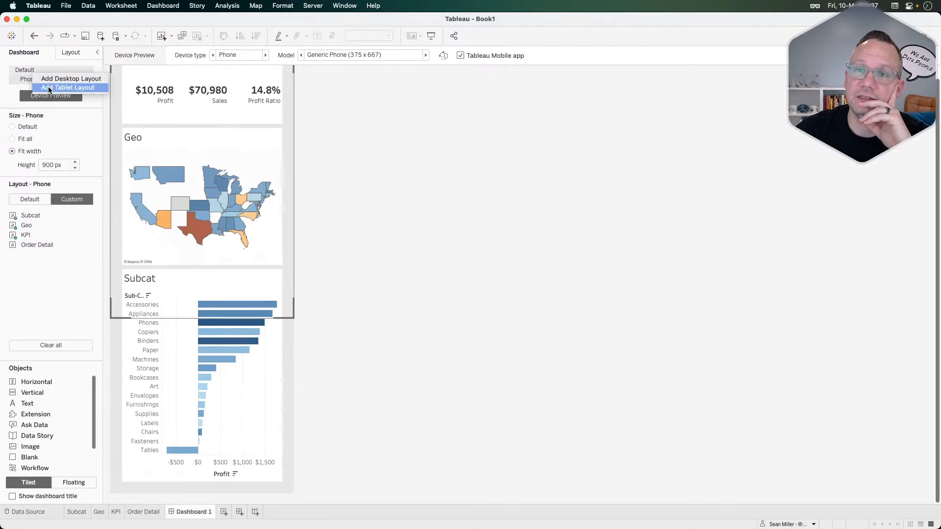
click(49, 84)
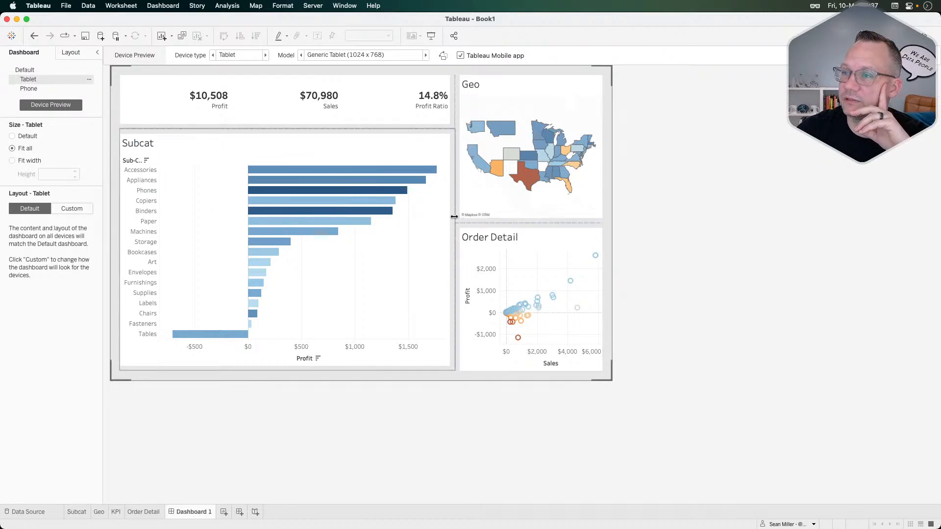
drag(455, 216, 422, 215)
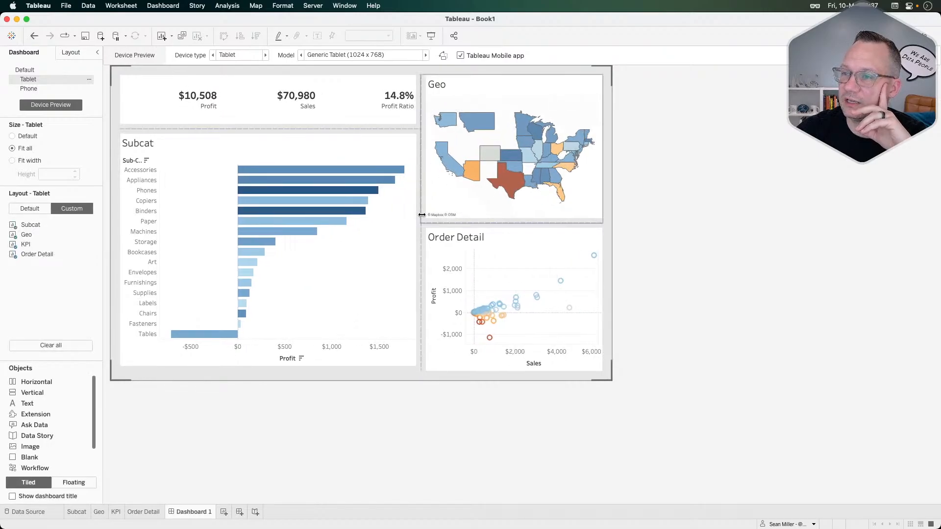